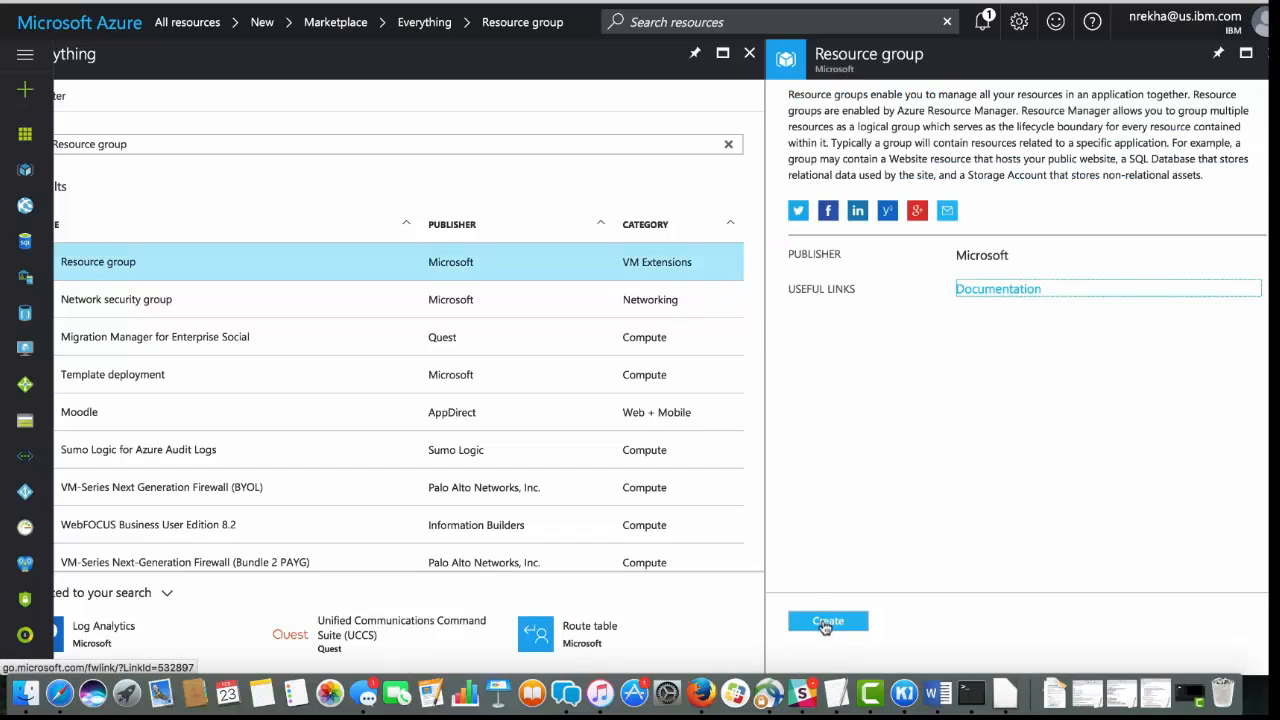
Create a resource group named dashmppresourcegroup and open the list of resource groups
left_click(826, 622)
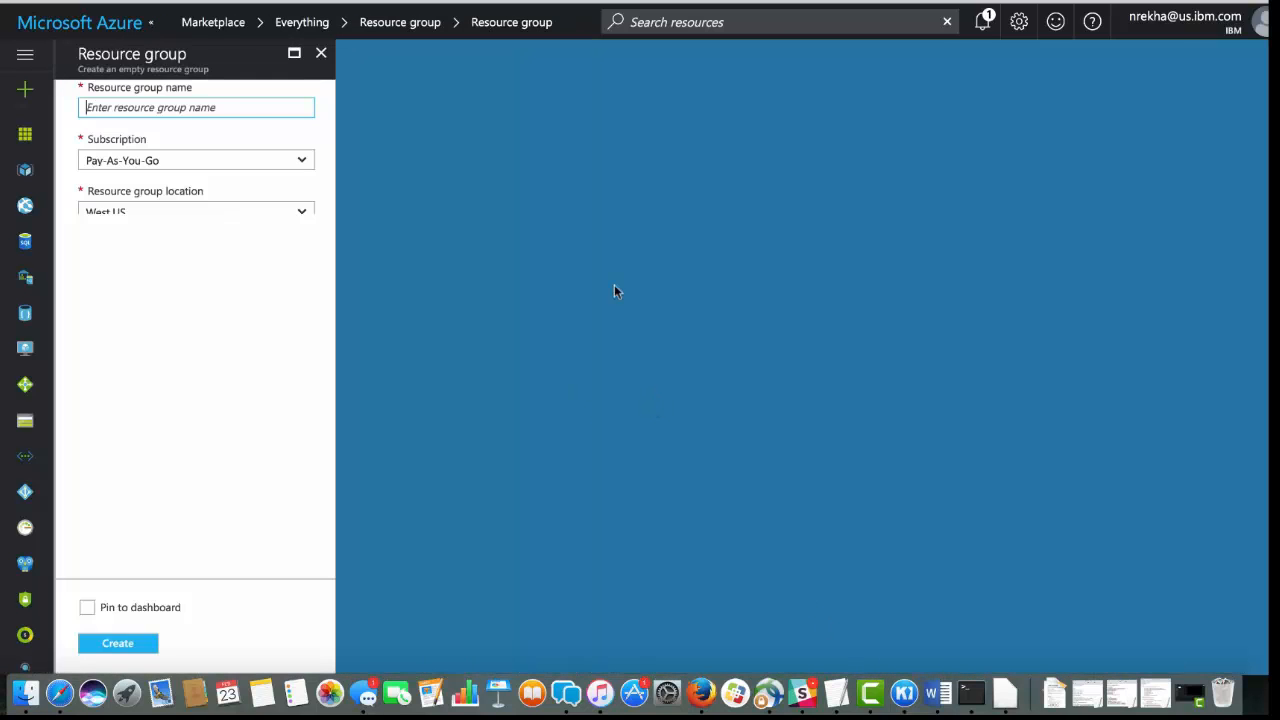
type("dashmppresourcegroup")
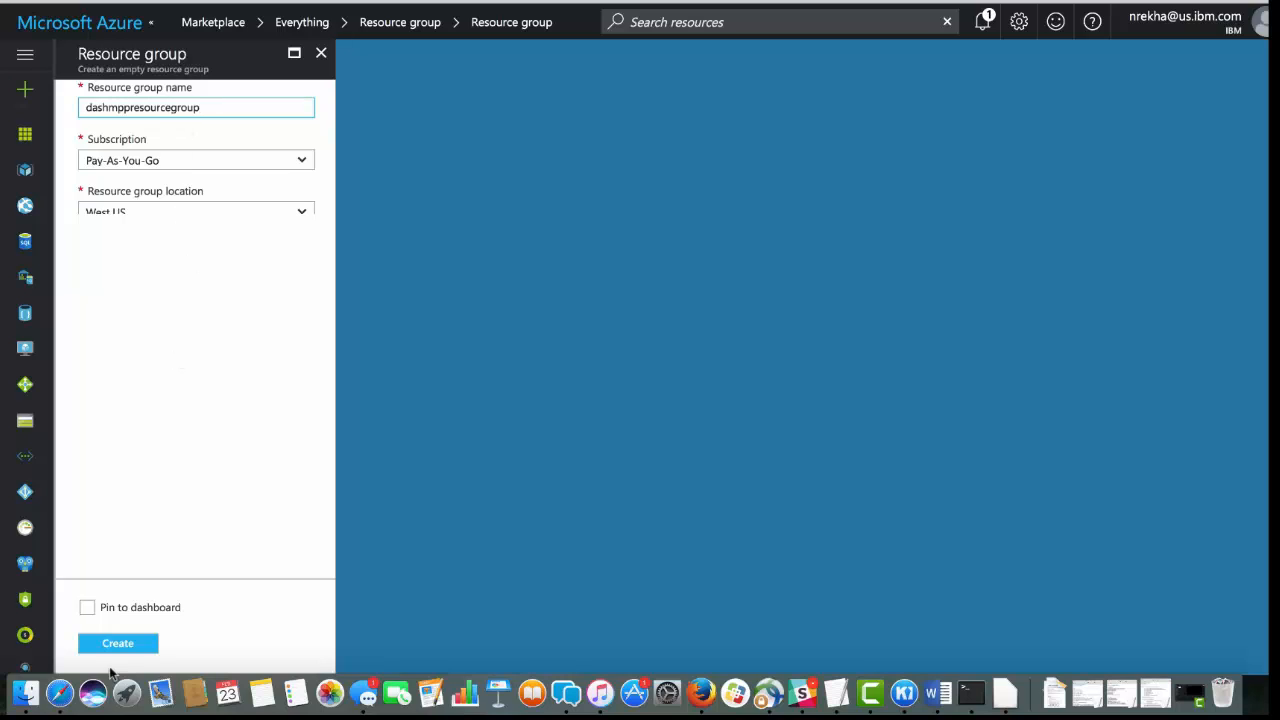
left_click(118, 644)
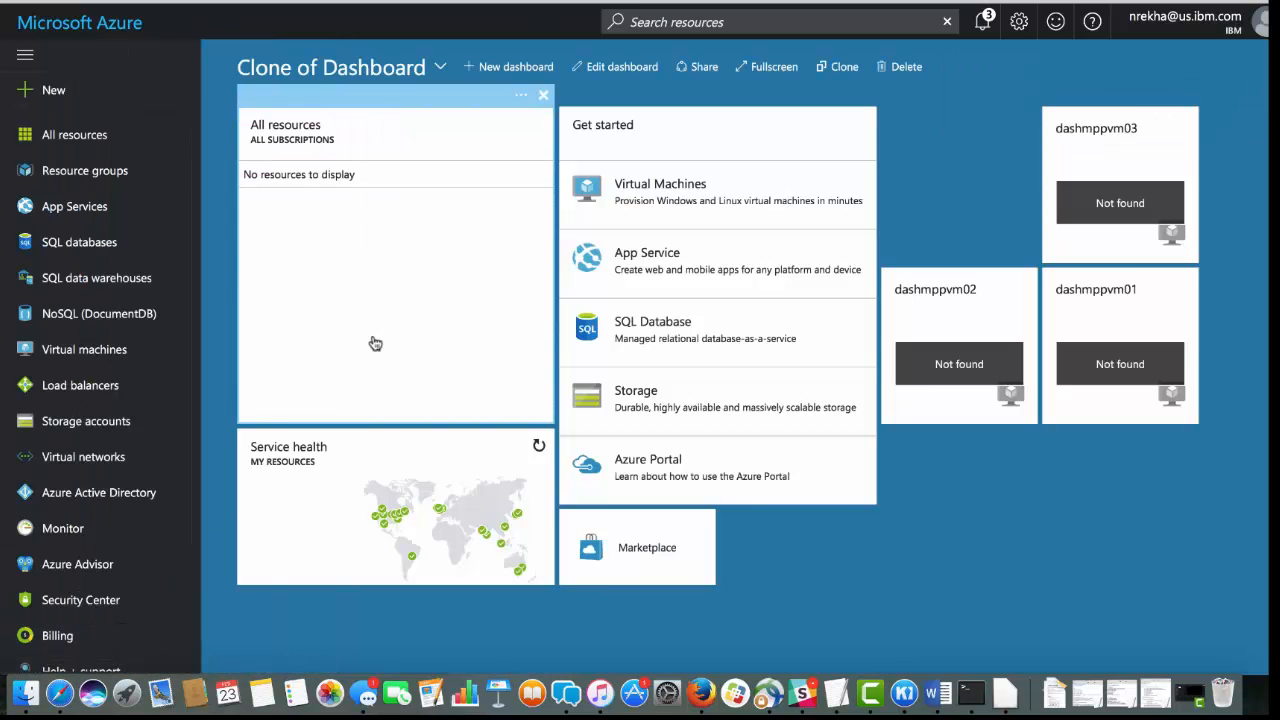
left_click(116, 174)
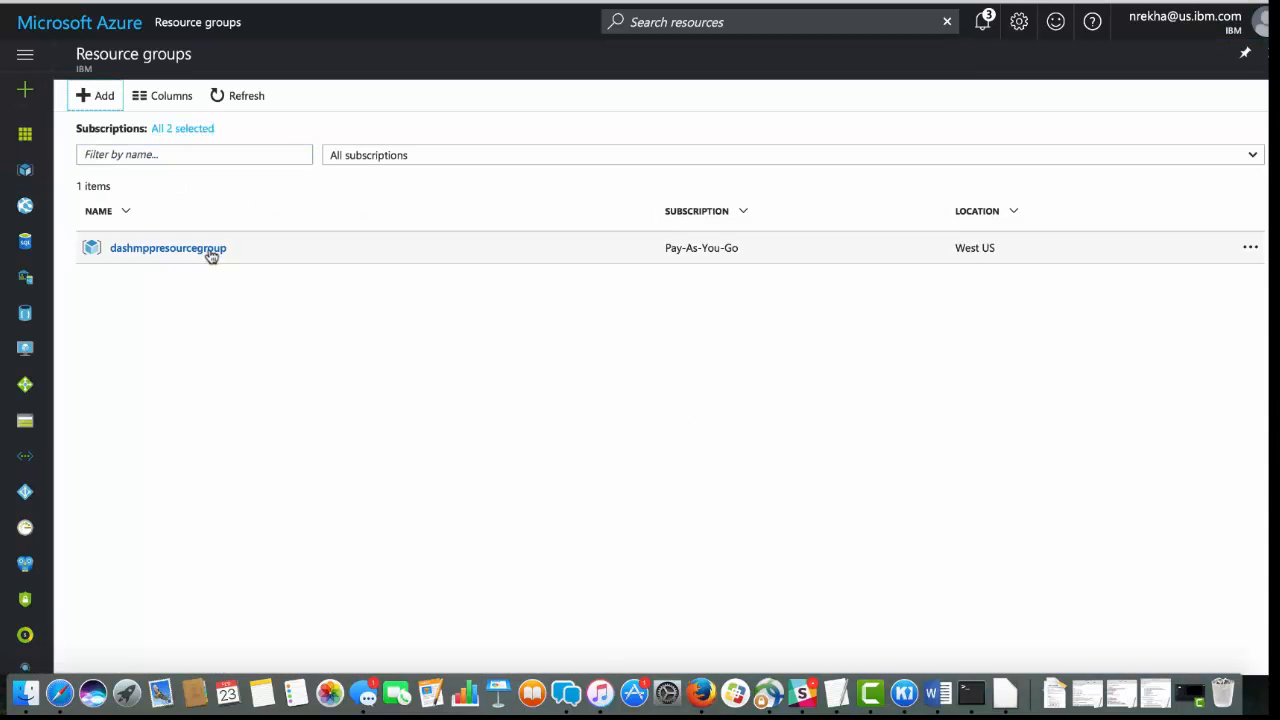
Find Microsoft's Virtual network offering in the marketplace and start creating it with the Resource Manager deployment model
left_click(27, 136)
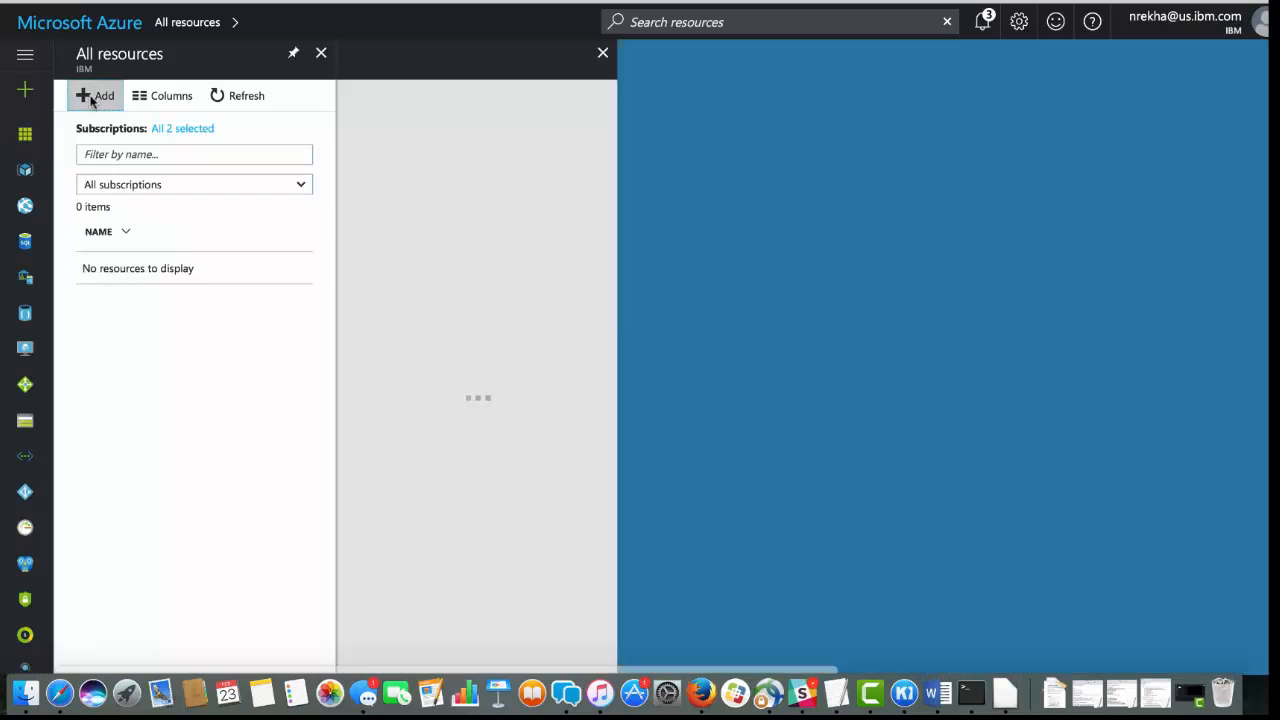
left_click(83, 95)
type("virtual")
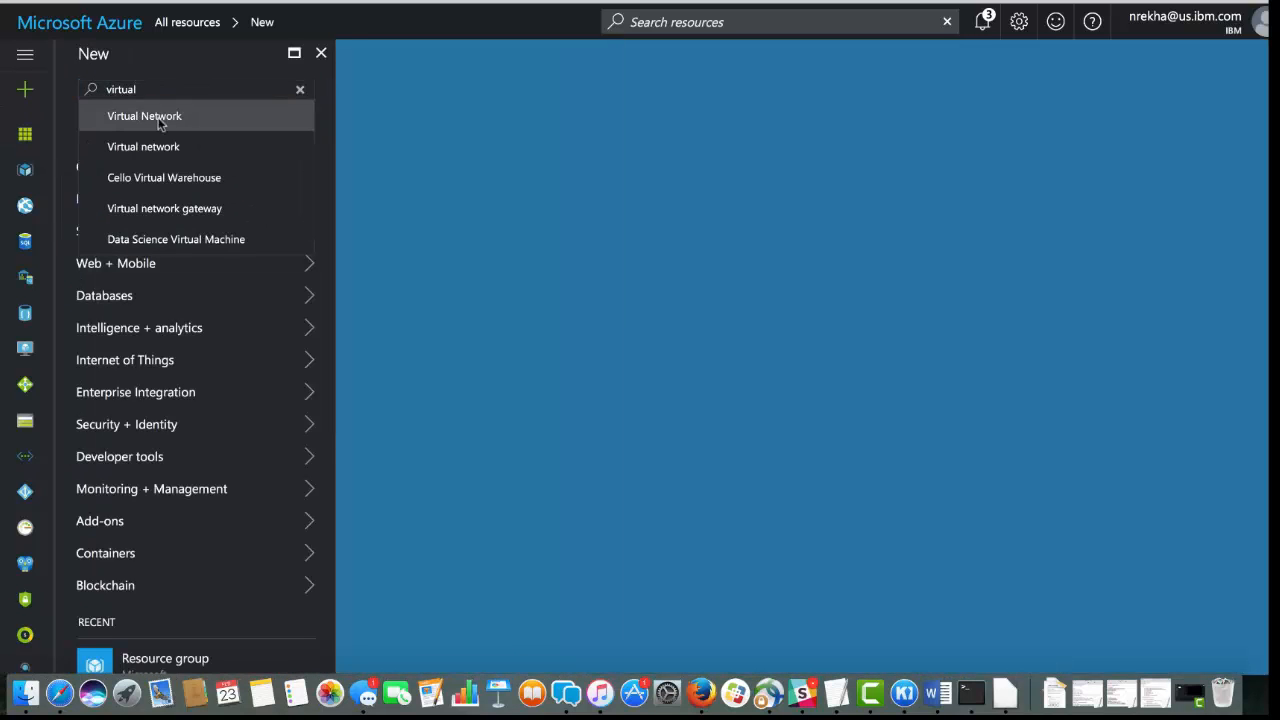
left_click(160, 118)
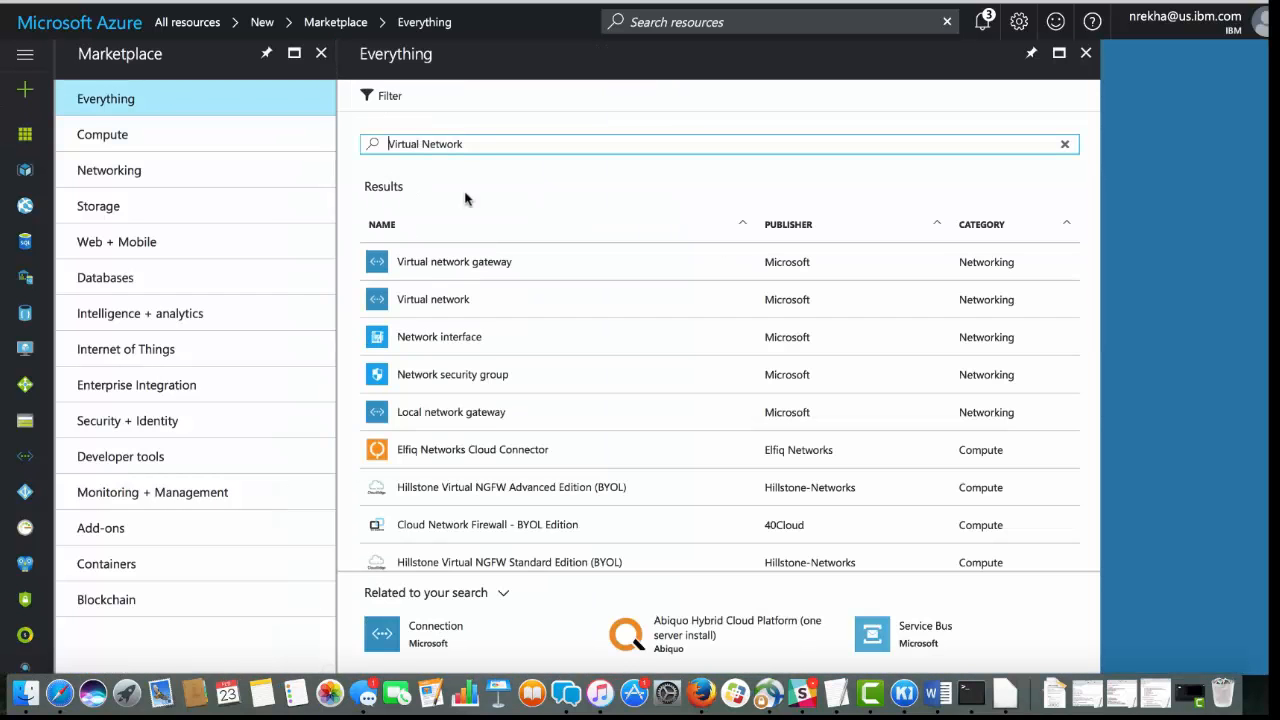
left_click(451, 300)
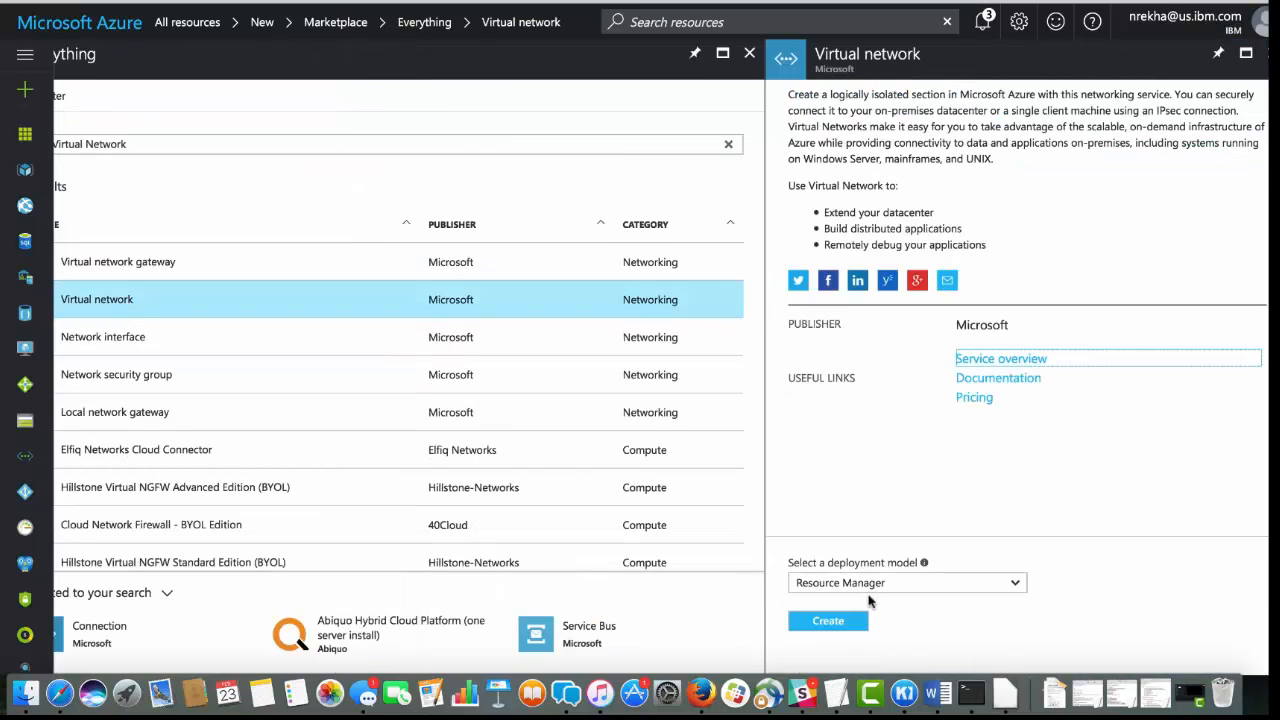
left_click(836, 622)
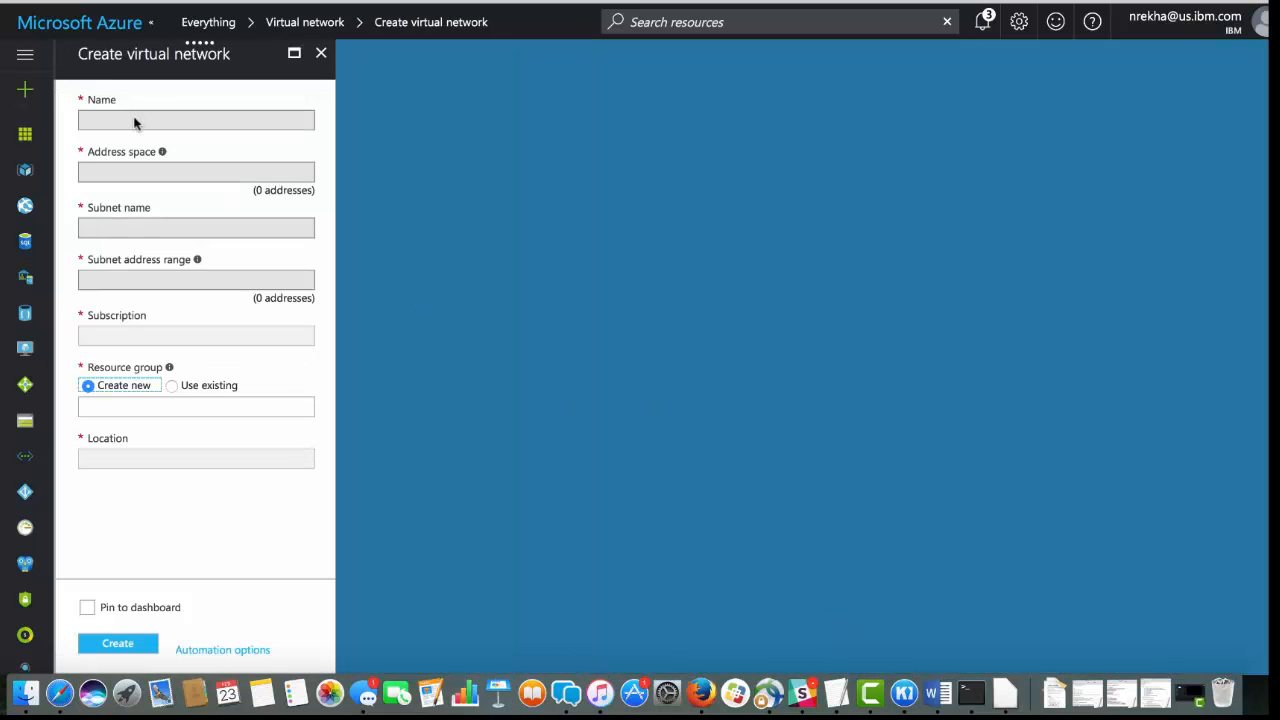
Name the virtual network dashmppvirtualnetwork, assign it to the existing dashmppresourcegroup, and create it
left_click(134, 118)
type("dashmppvirtualnetwork")
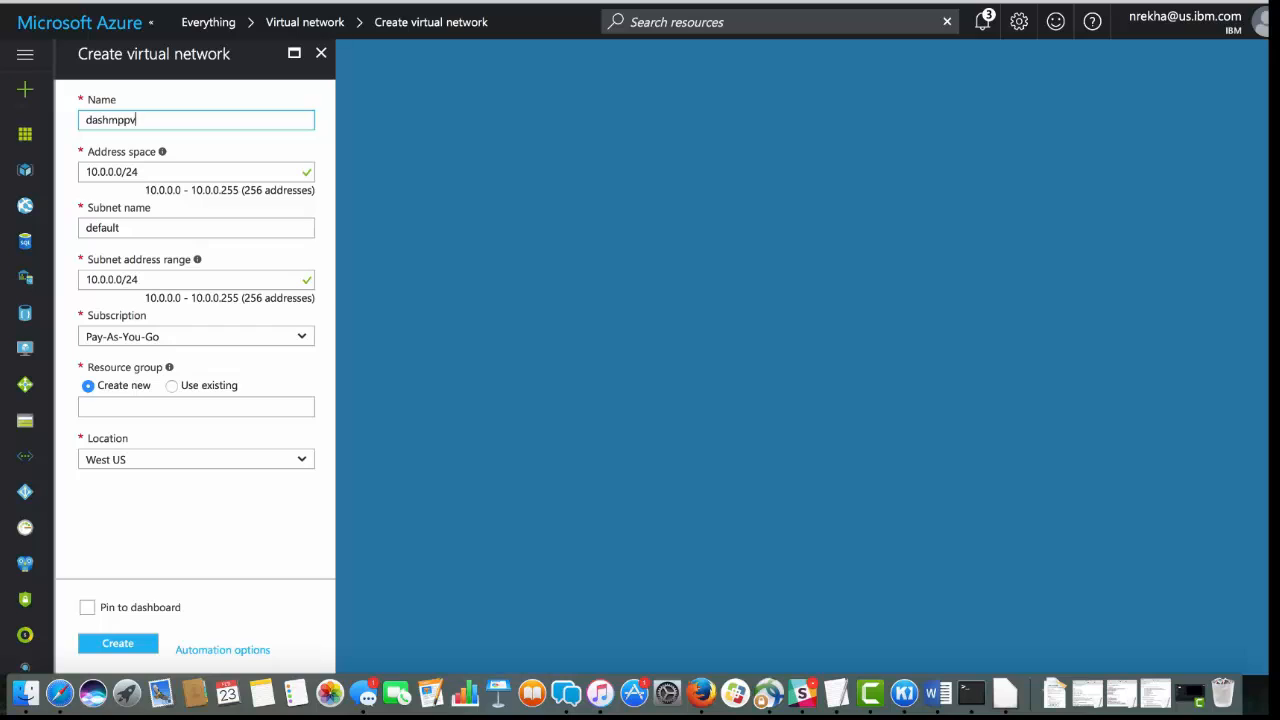
left_click(181, 389)
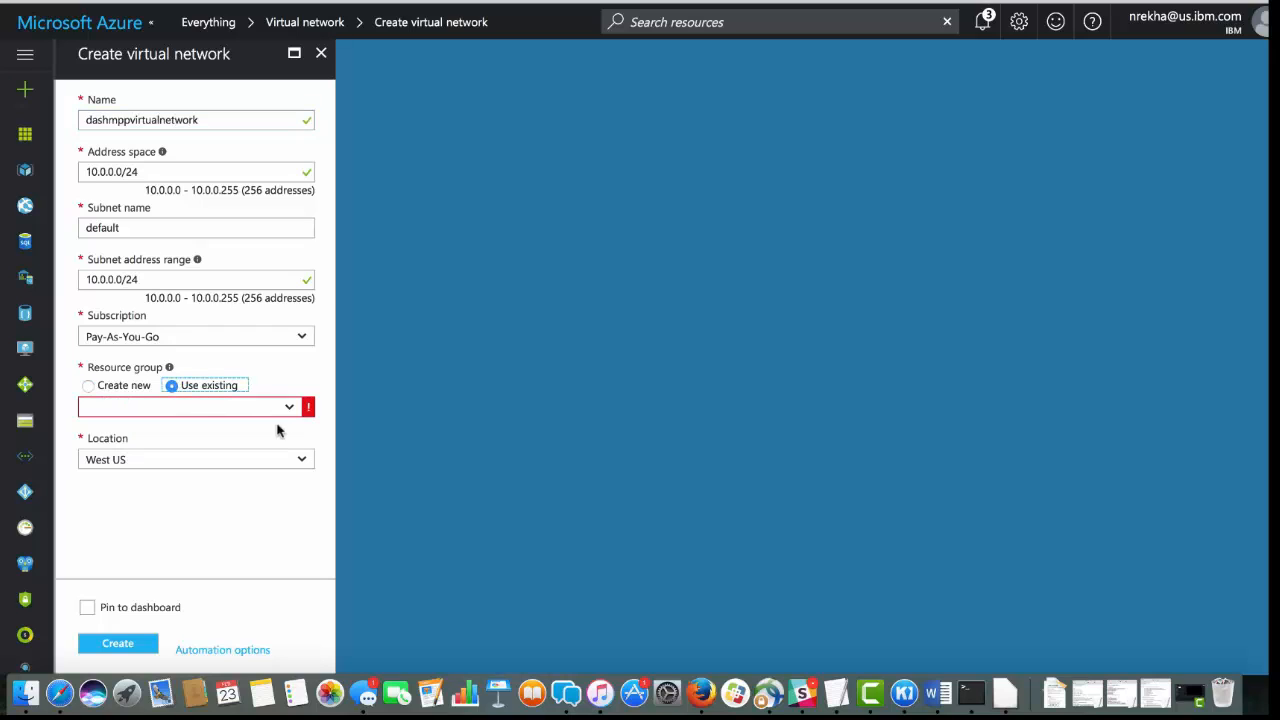
left_click(289, 410)
left_click(209, 434)
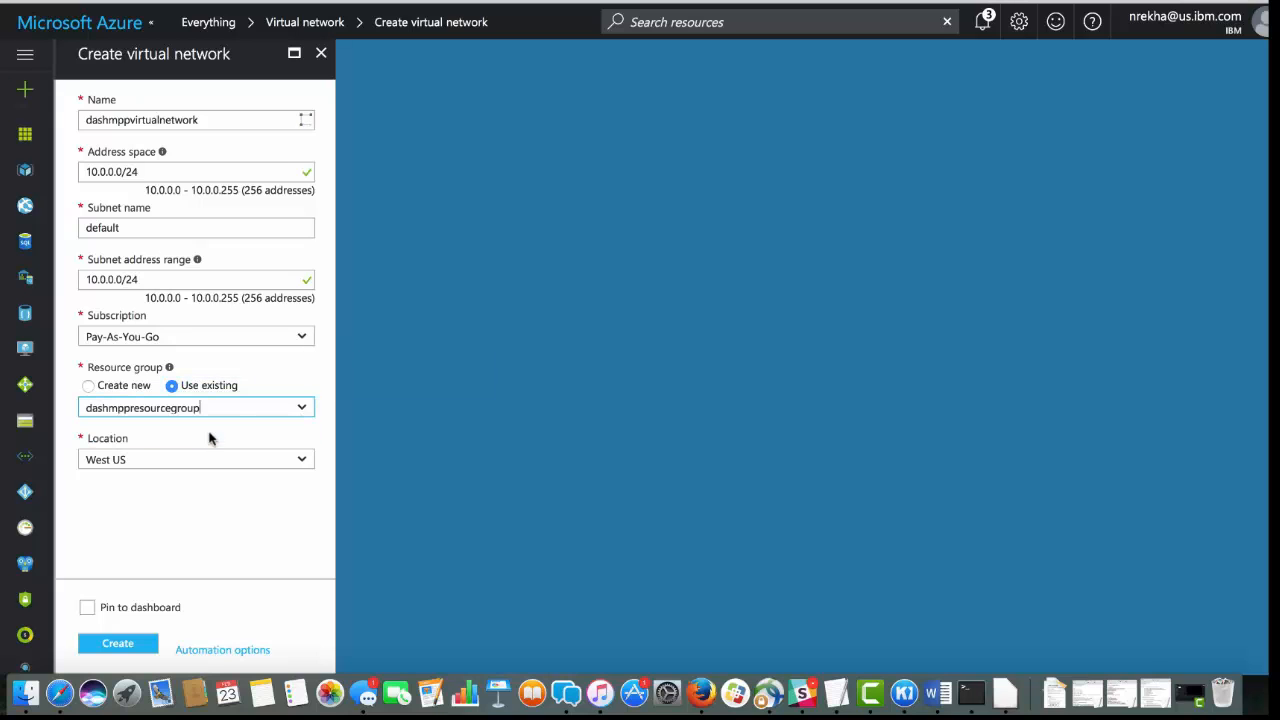
left_click(116, 647)
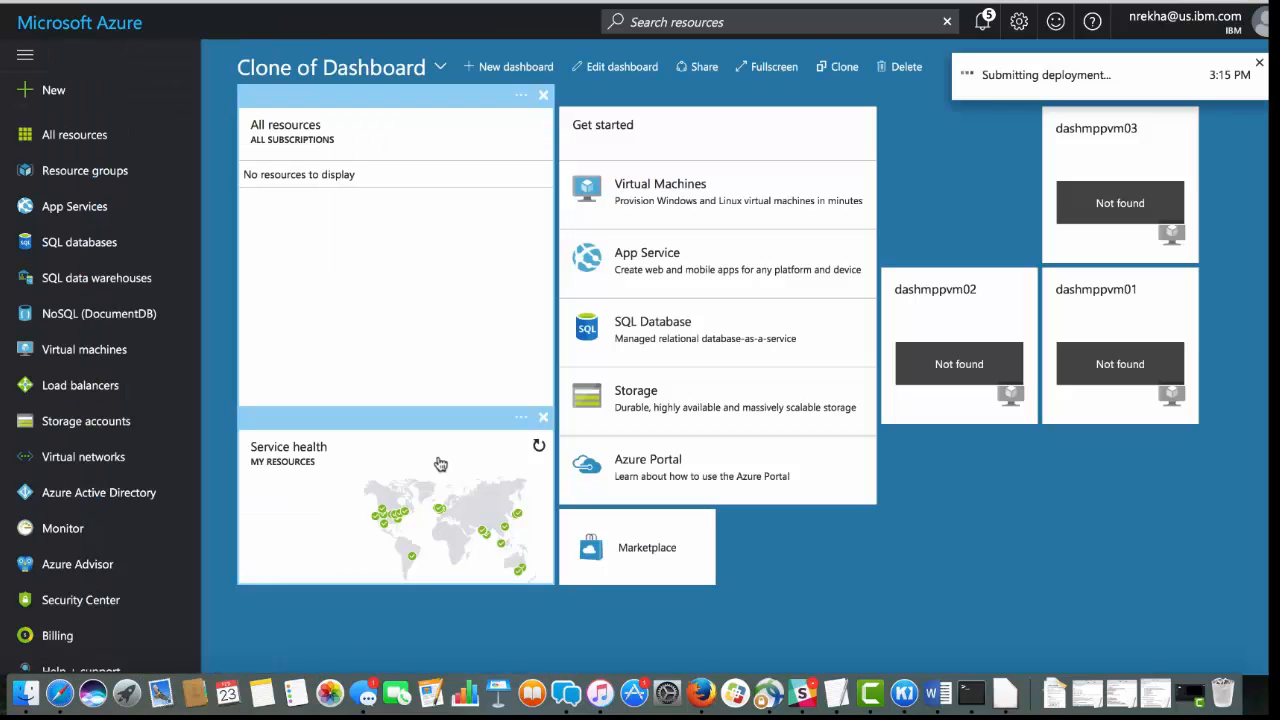
Add a new resource by searching the marketplace for Storage account and start creating Microsoft's offering
left_click(97, 136)
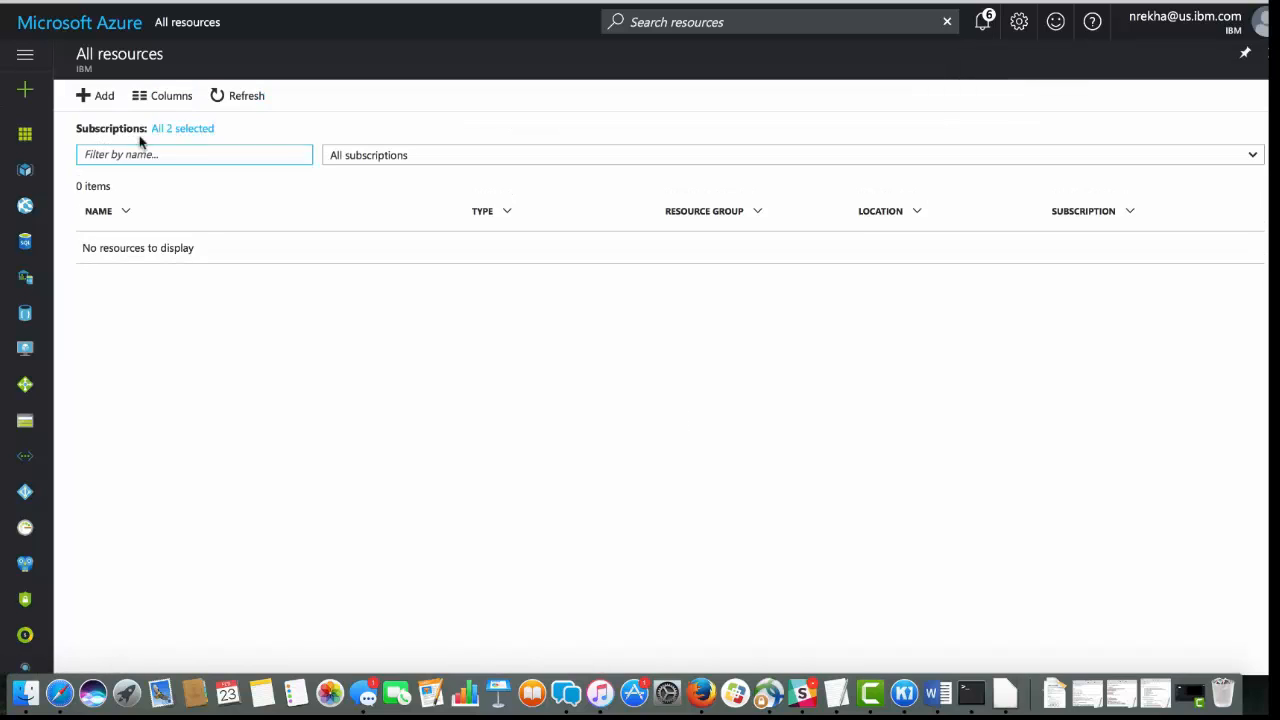
left_click(89, 97)
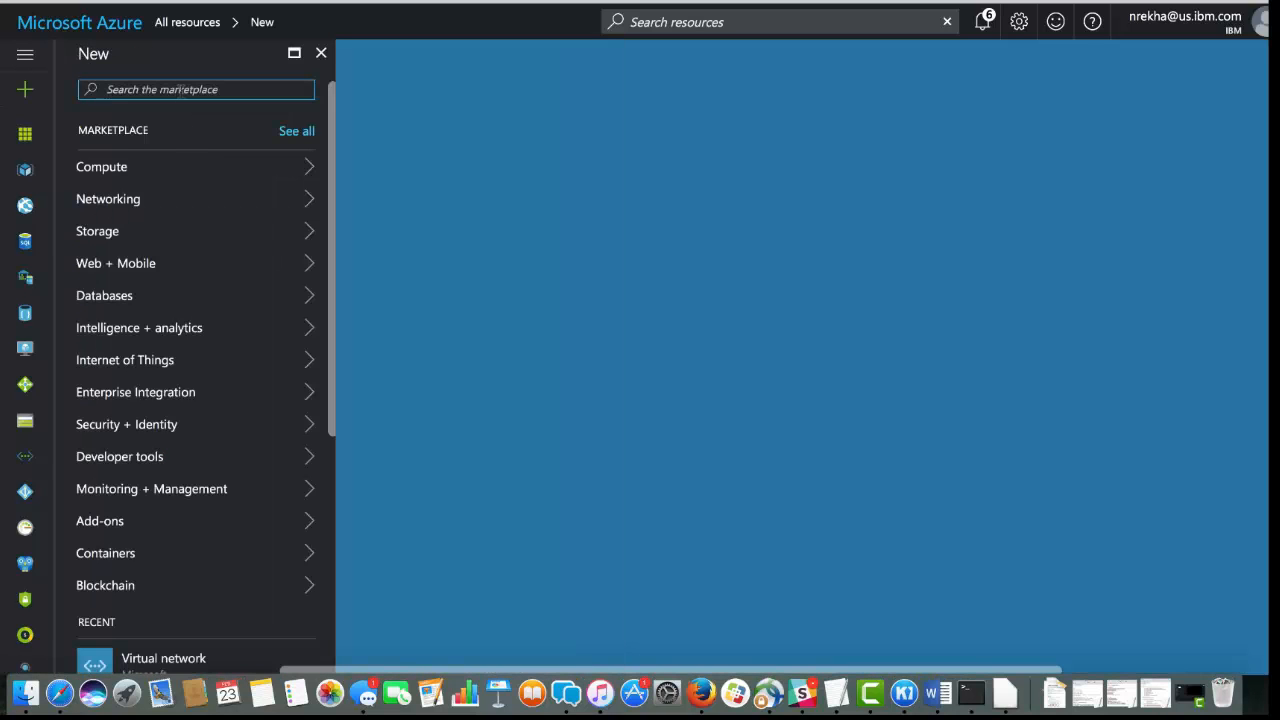
type("storage")
key("Down")
key("Return")
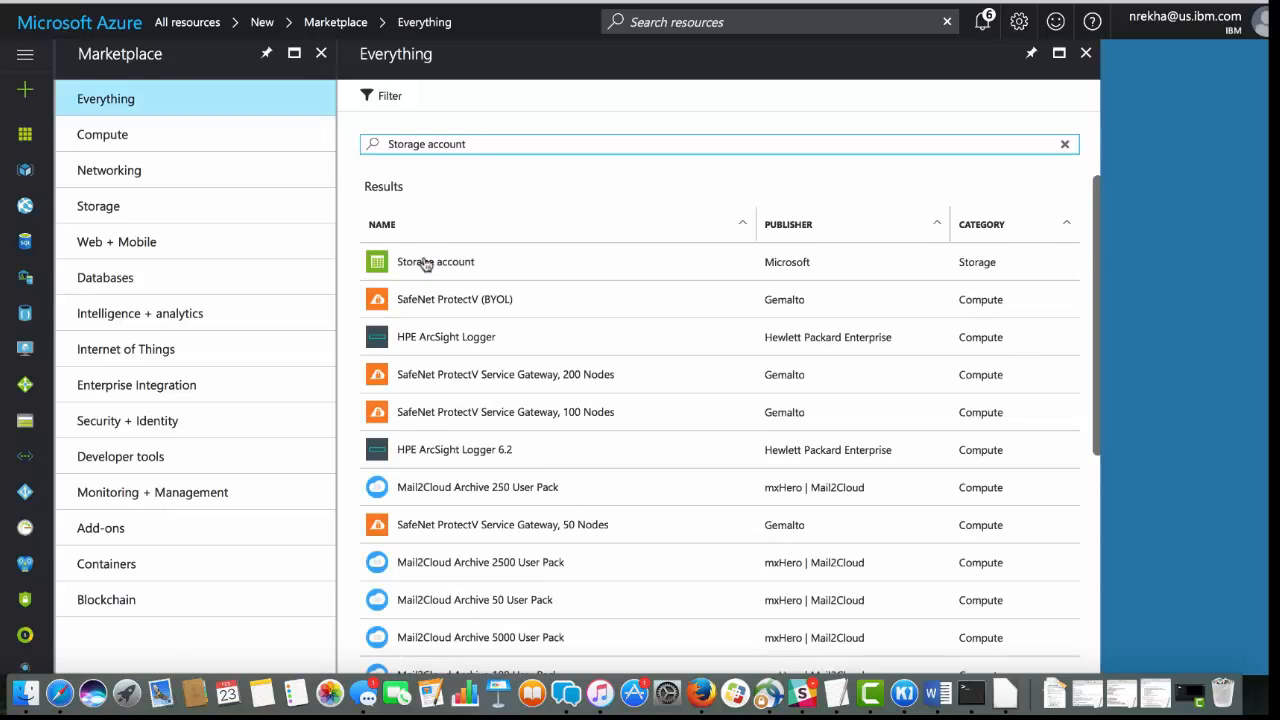
left_click(425, 262)
left_click(827, 618)
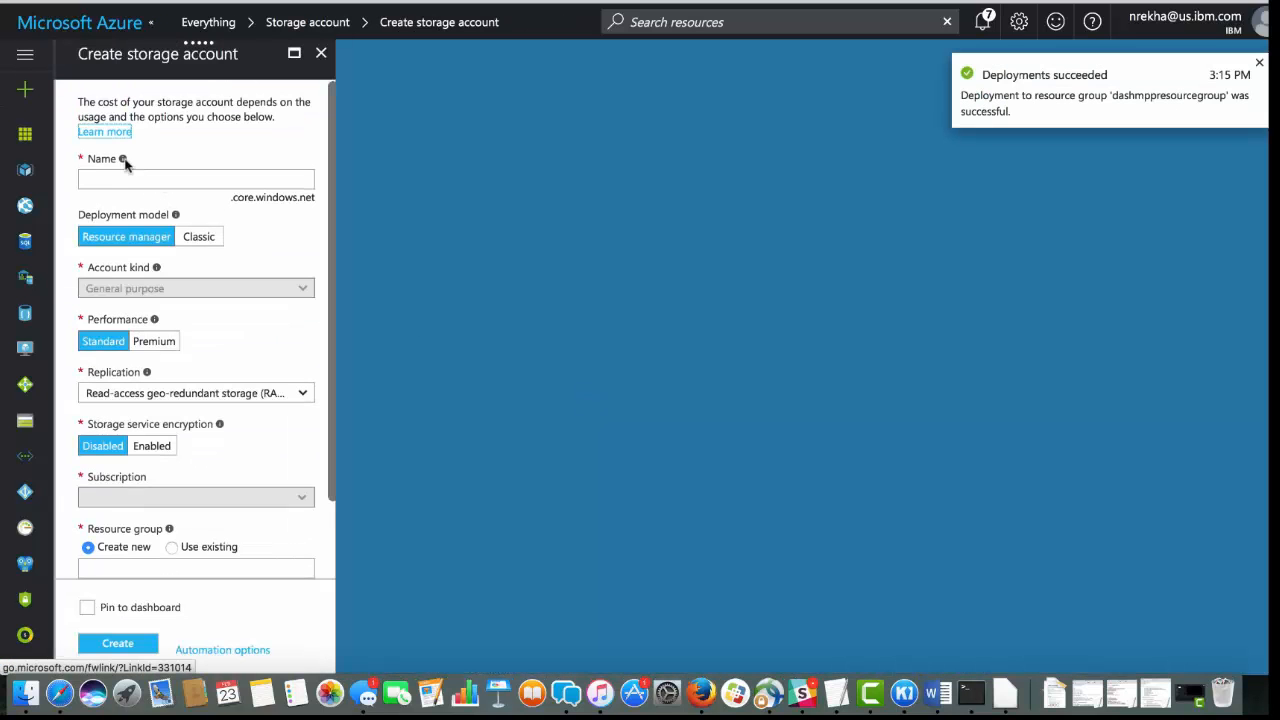
Name the storage account dashmppstorageaccount and set its replication to Locally-redundant storage (LRS)
type("dashm")
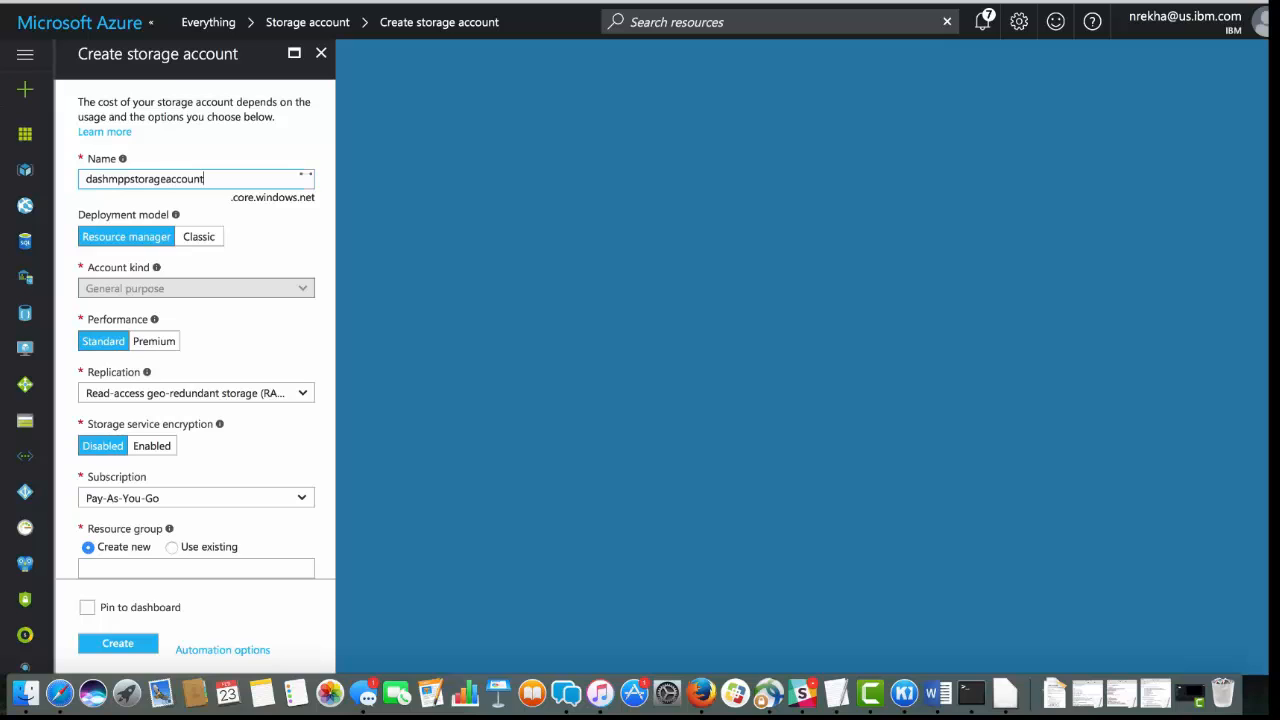
type("ppstorageaccount")
left_click(223, 394)
left_click(205, 410)
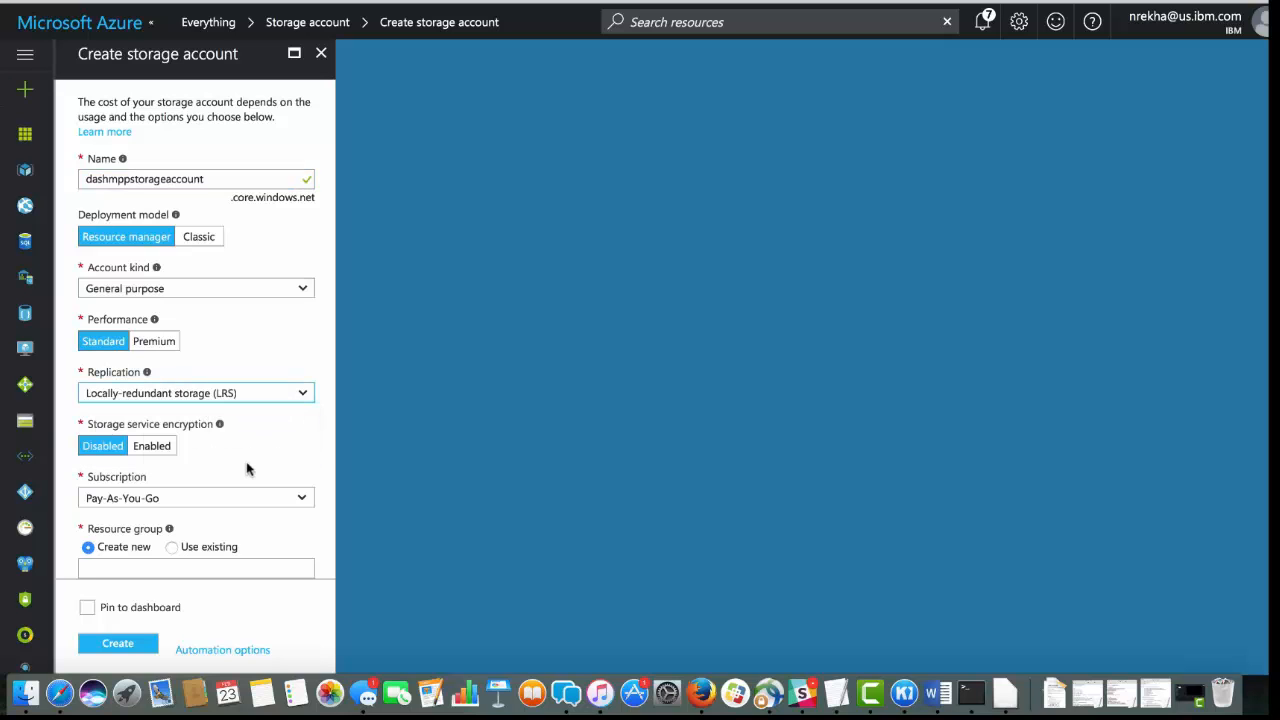
Assign the storage account to the existing dashmppresourcegroup, create it, and open the list of all resources
left_click(236, 547)
scroll(254, 527, "down", 2)
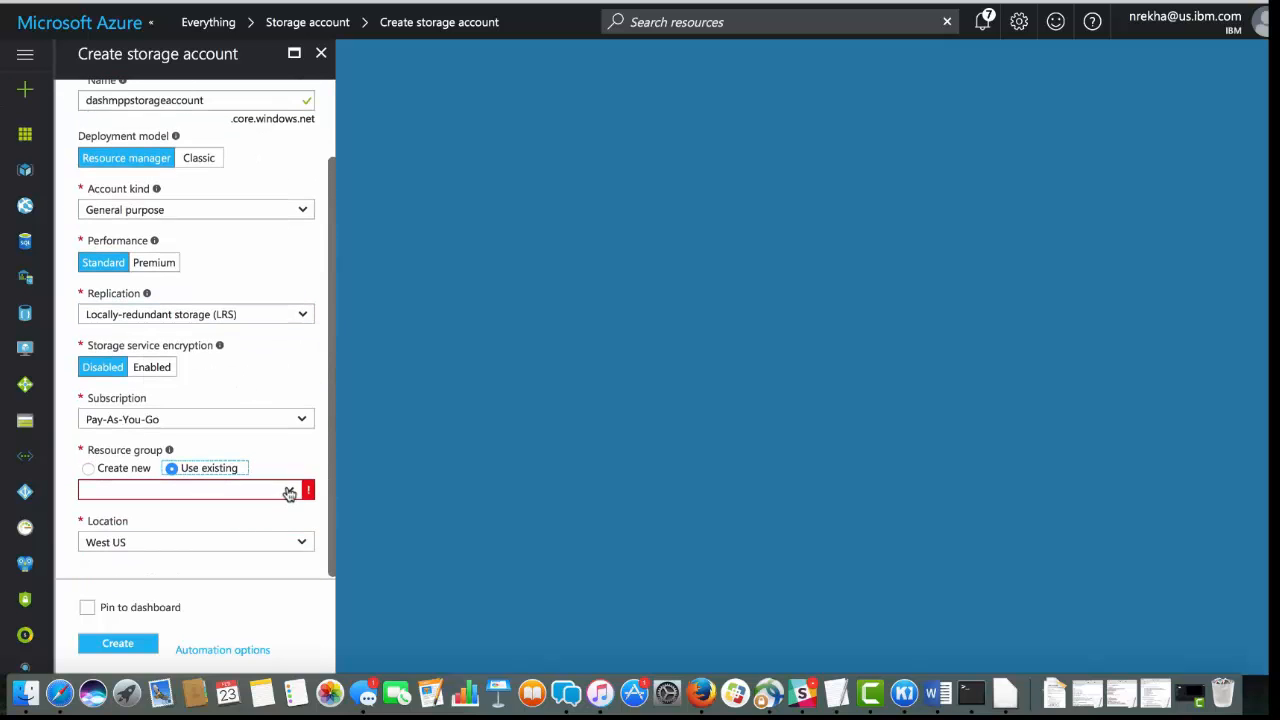
left_click(289, 491)
left_click(209, 523)
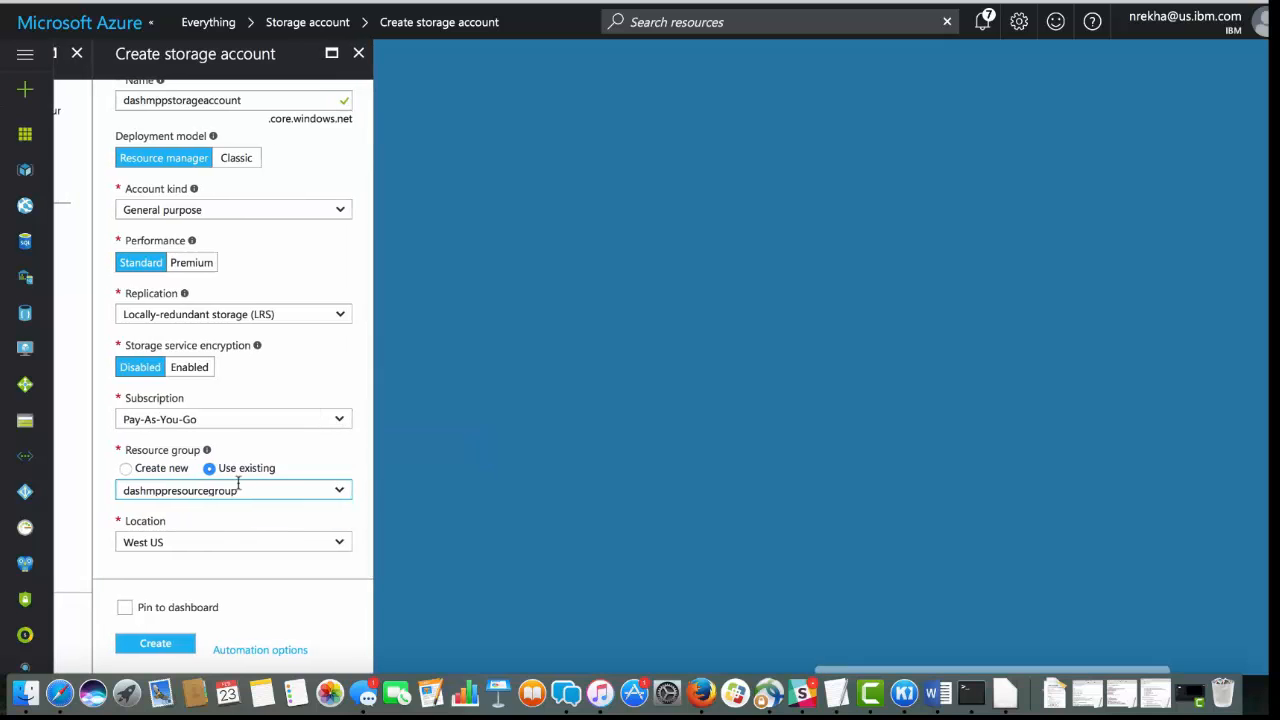
left_click(155, 643)
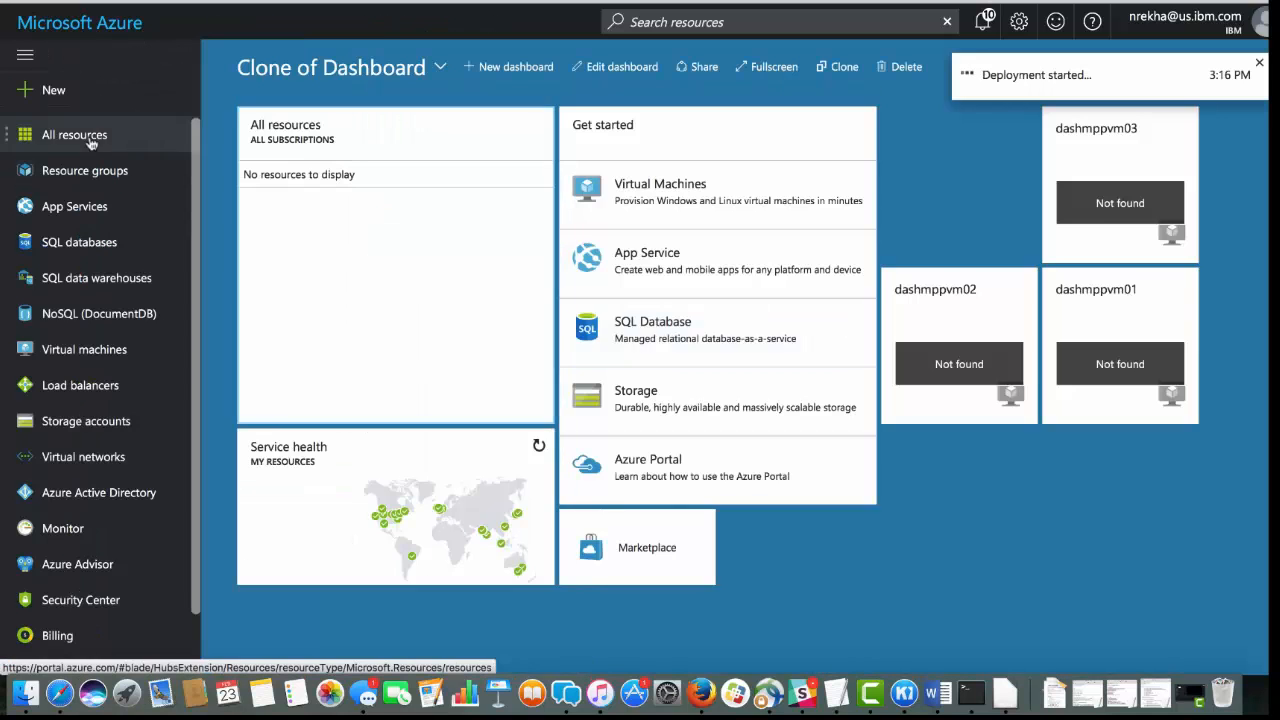
left_click(91, 143)
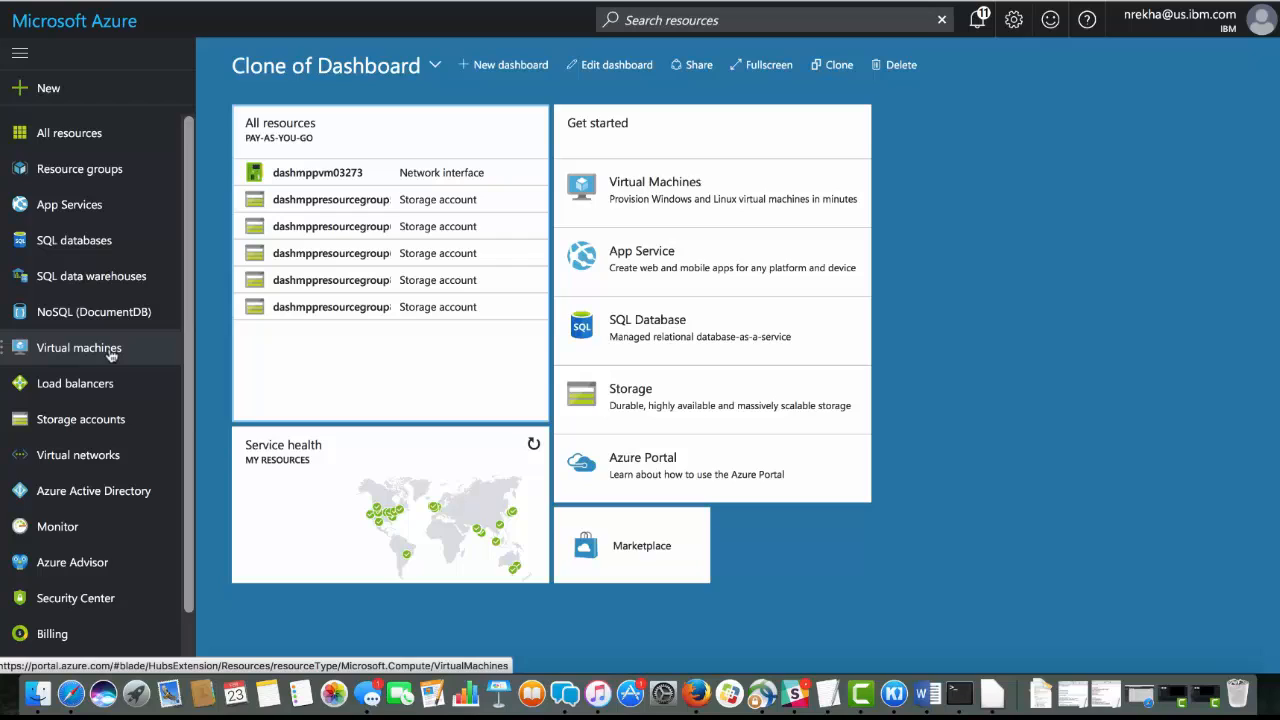
Add a virtual machine by searching Compute for centos and start creating CentOS-based 7.3 with the Resource Manager model
left_click(110, 350)
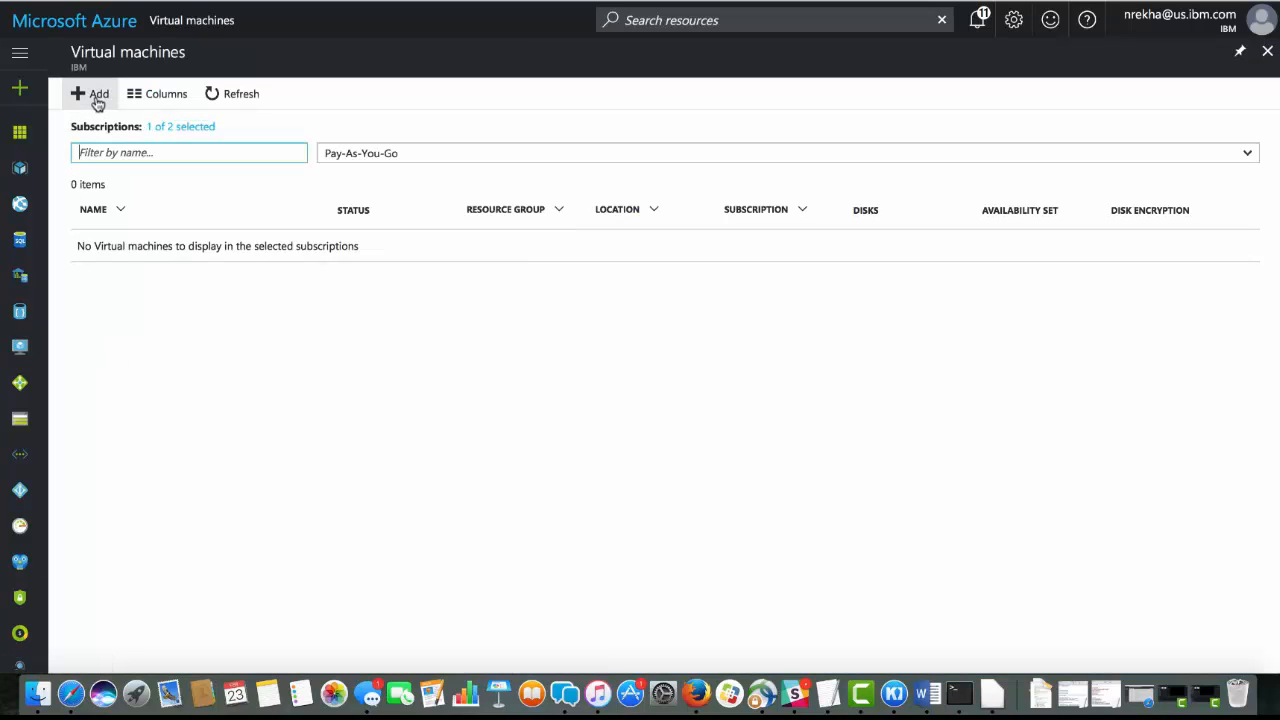
left_click(94, 96)
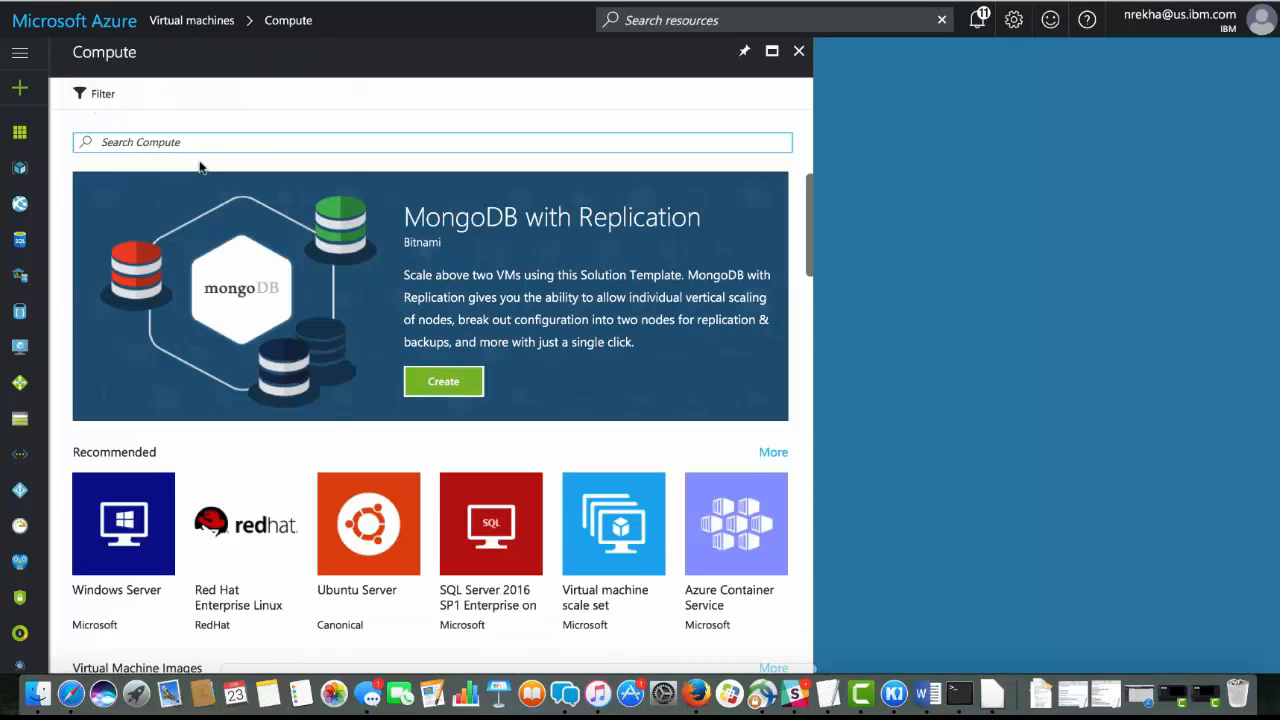
type("centos")
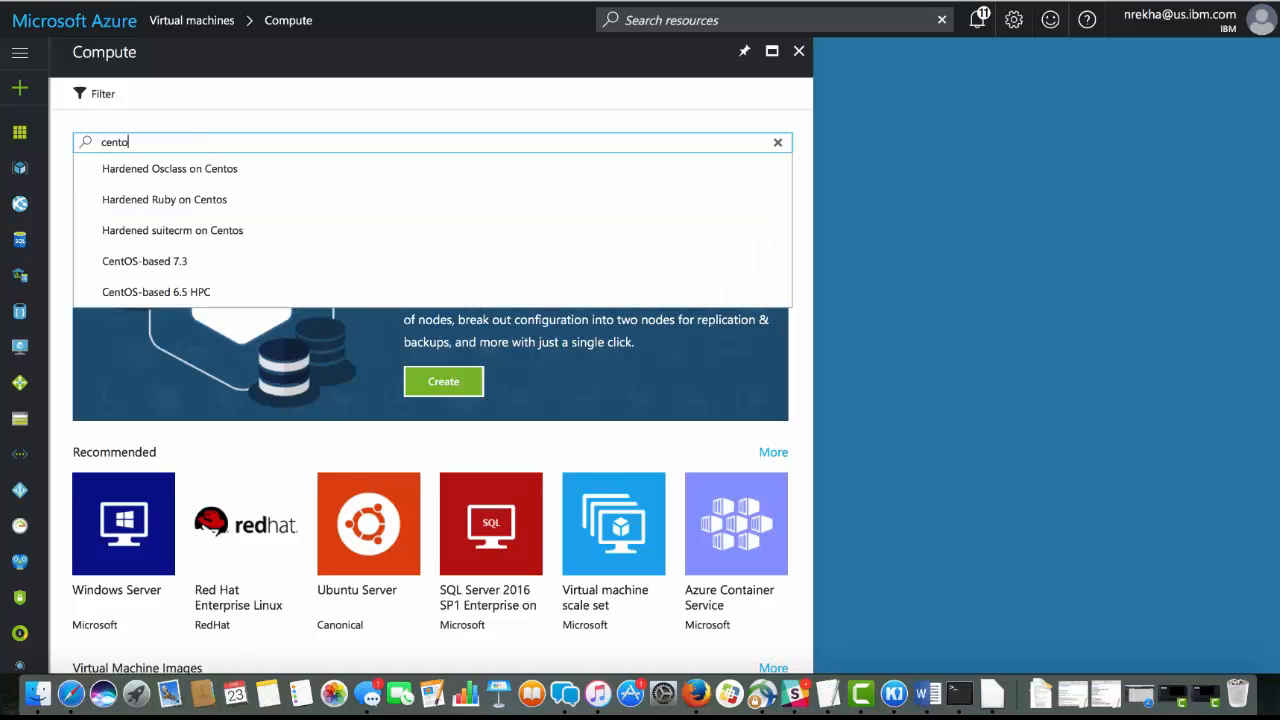
key("Return")
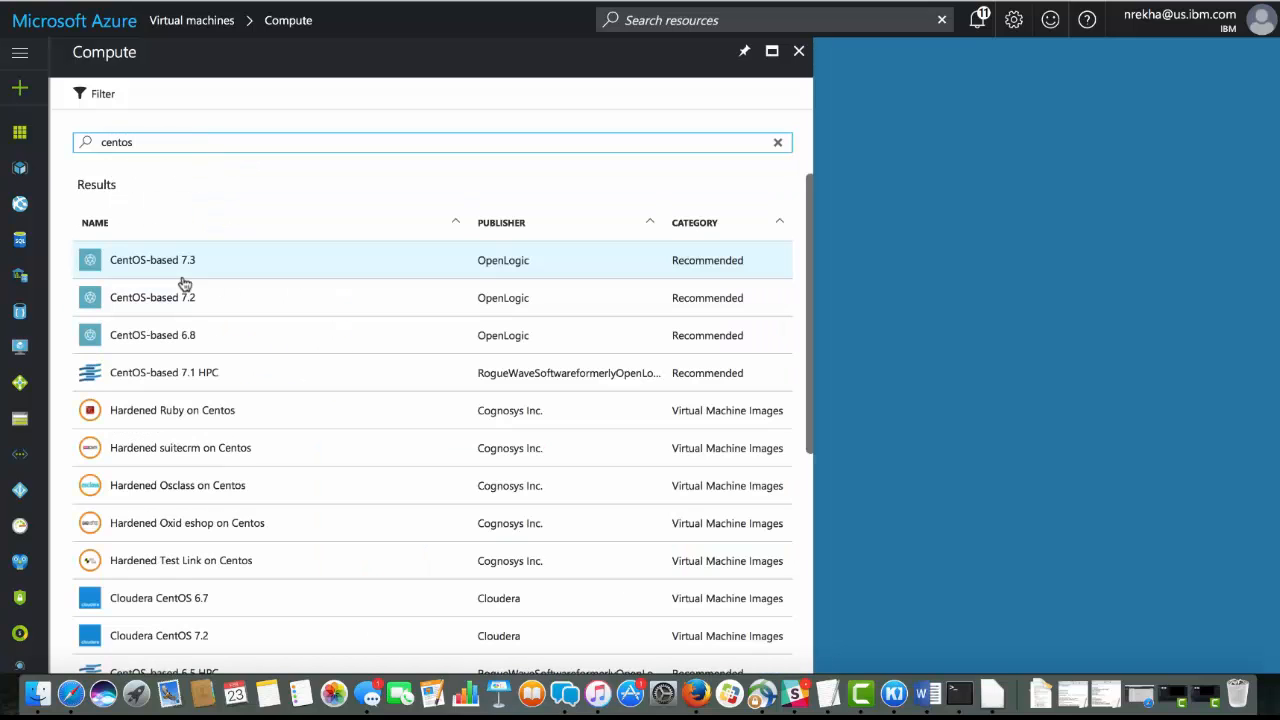
left_click(192, 269)
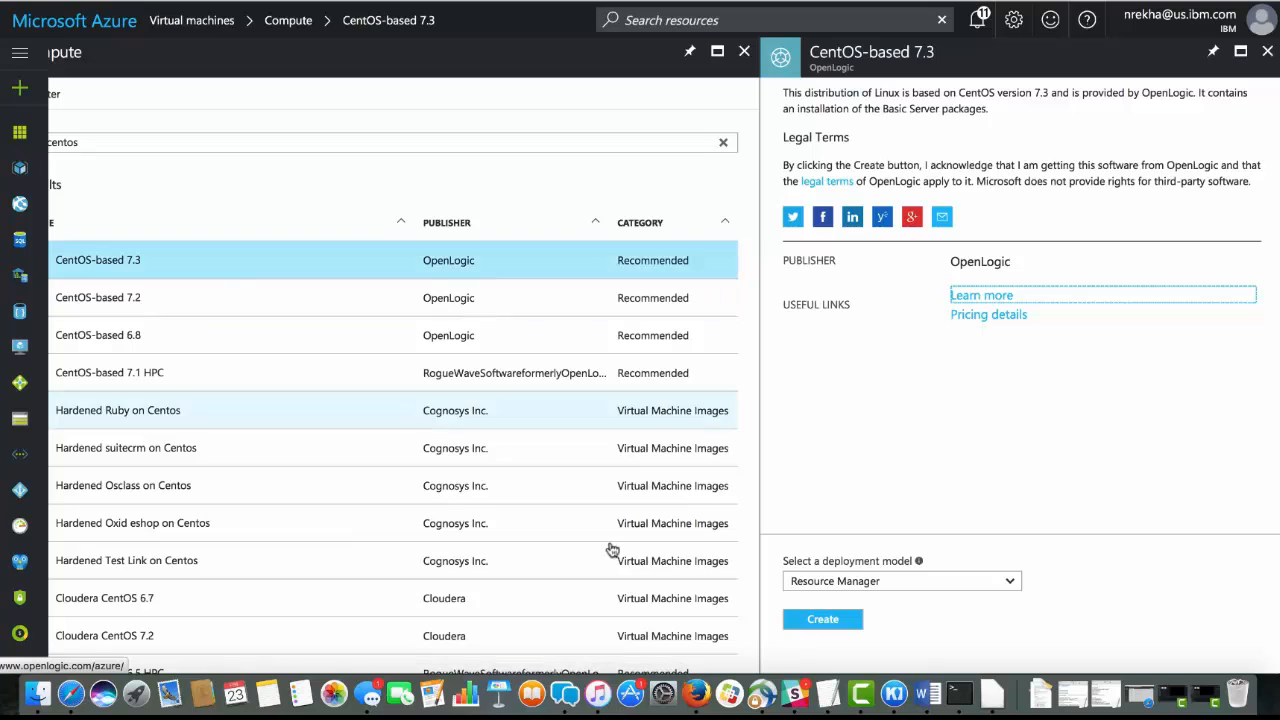
left_click(822, 619)
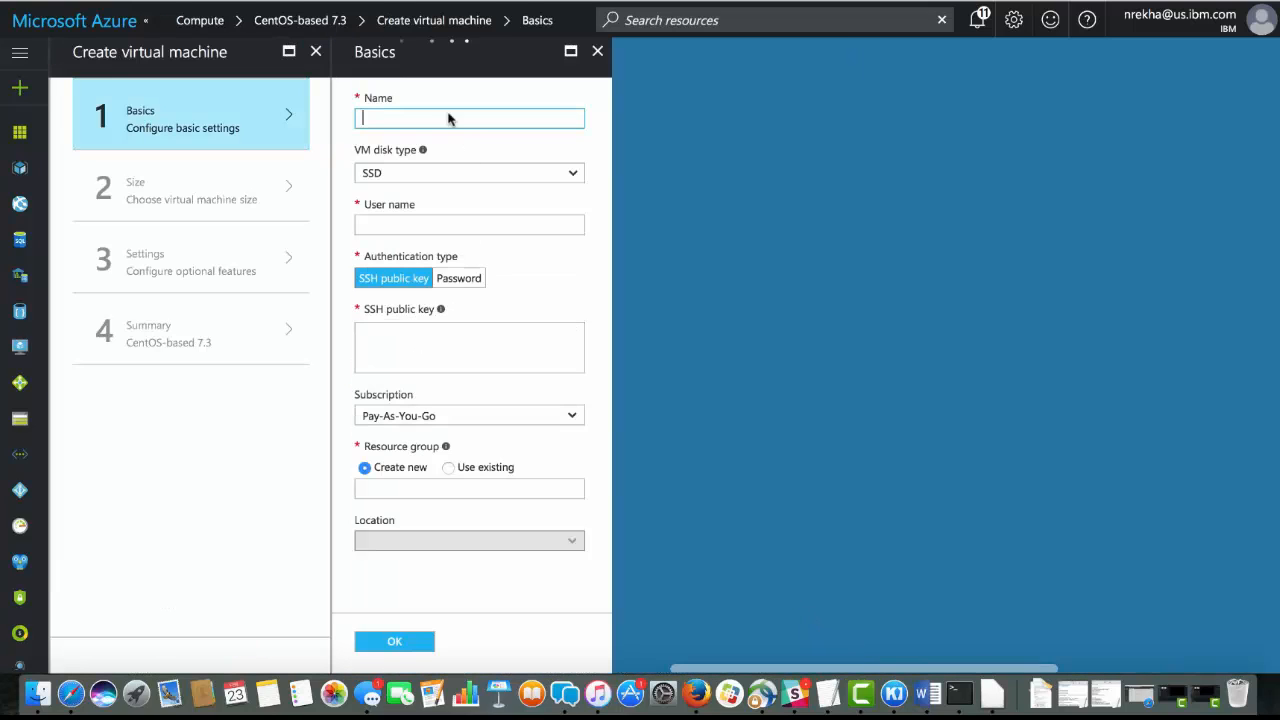
Name the virtual machine dashmppvm04 and enter the administrator's user name
type("dashmppvm04")
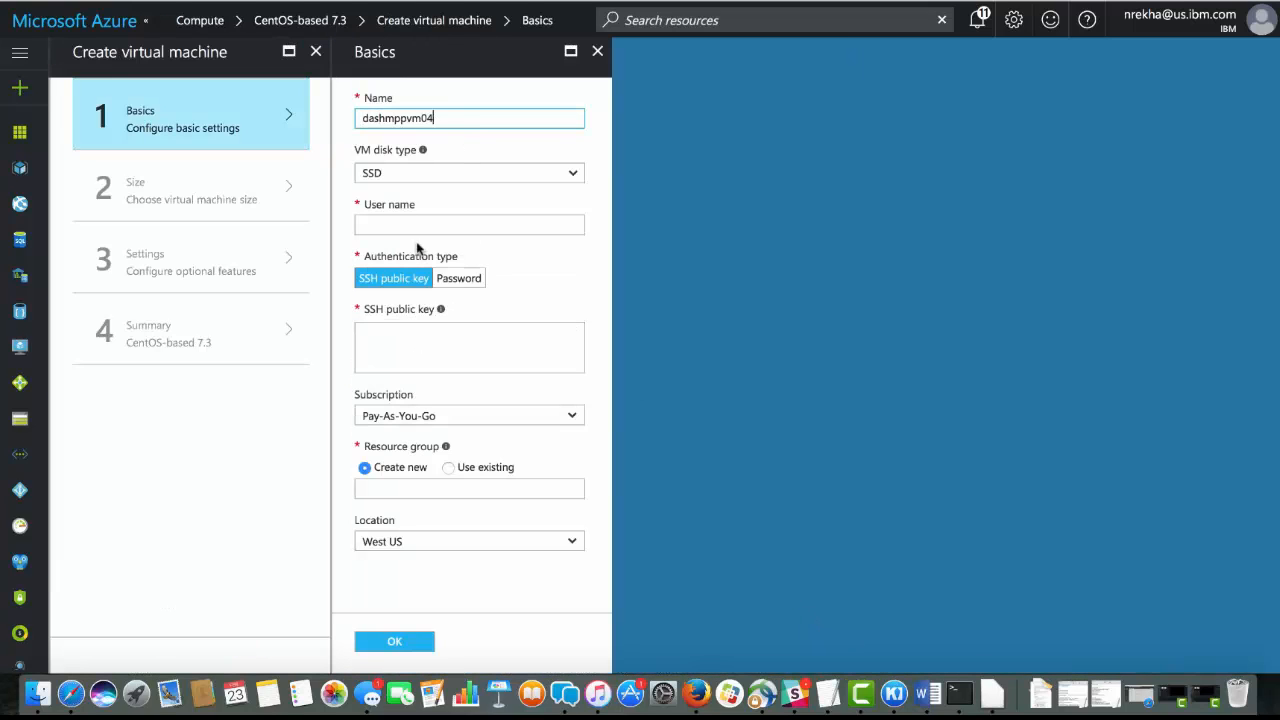
left_click(418, 225)
type("Rekha")
Copy the id_rsa.pub key from the Terminal output and paste it into the virtual machine's SSH public key field
left_click(959, 693)
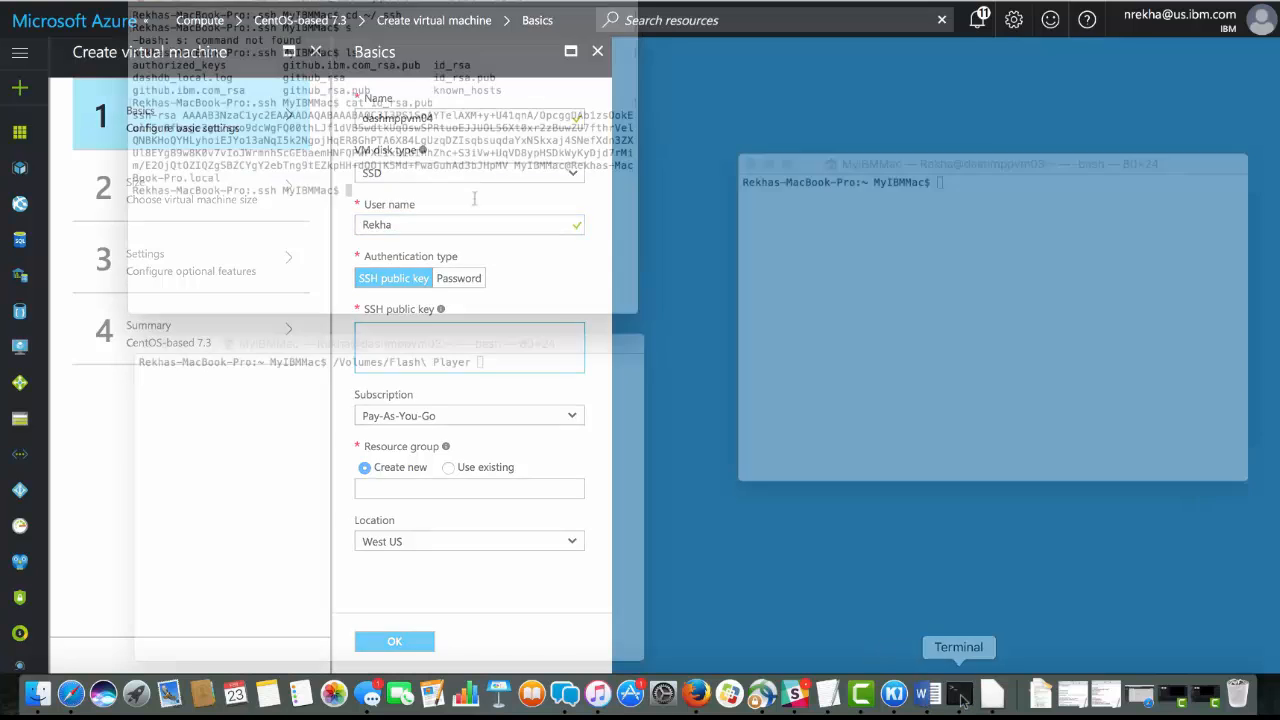
left_click_drag(133, 115, 225, 177)
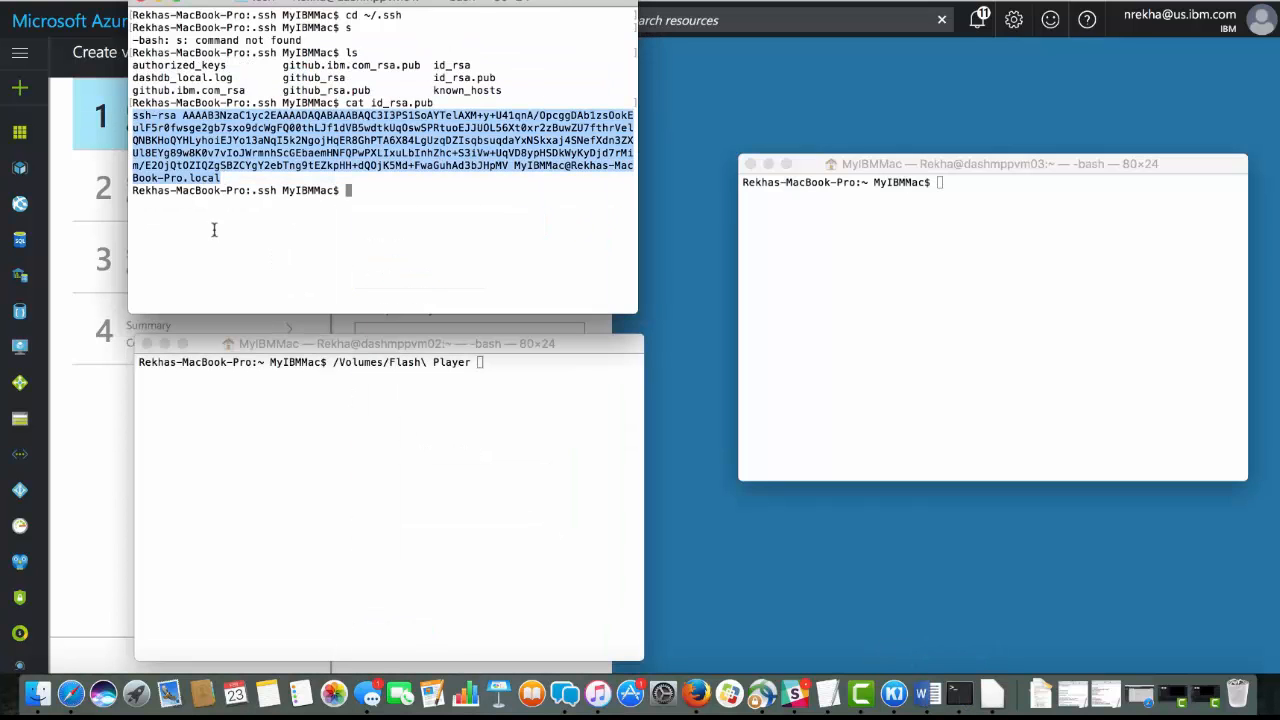
left_click(72, 422)
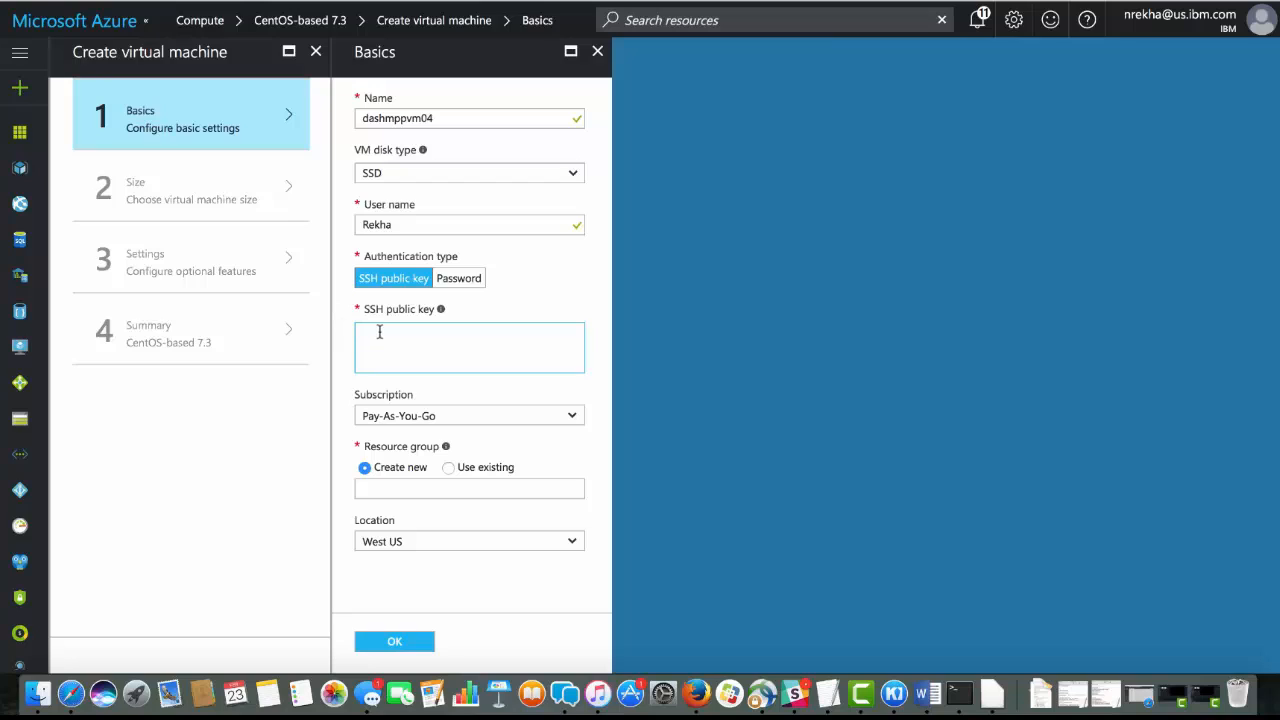
key("super+v")
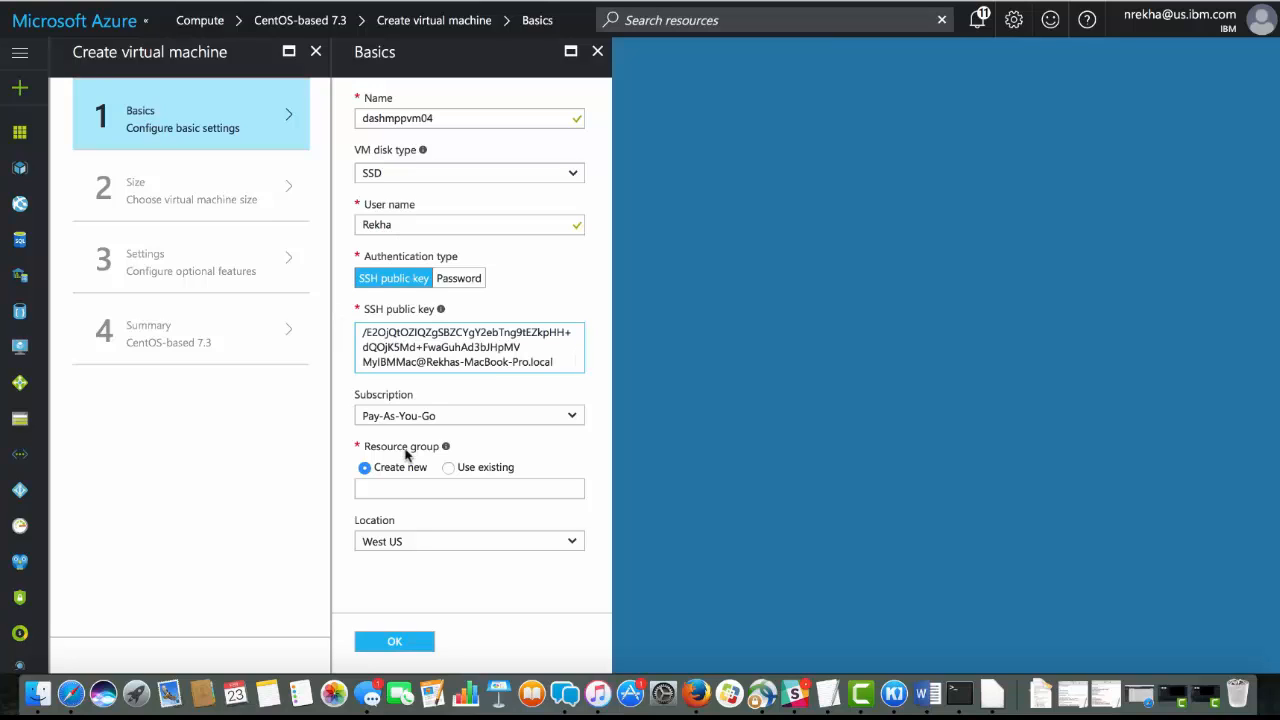
Assign the virtual machine to the existing dashmppresourcegroup and confirm its basic settings
left_click(455, 470)
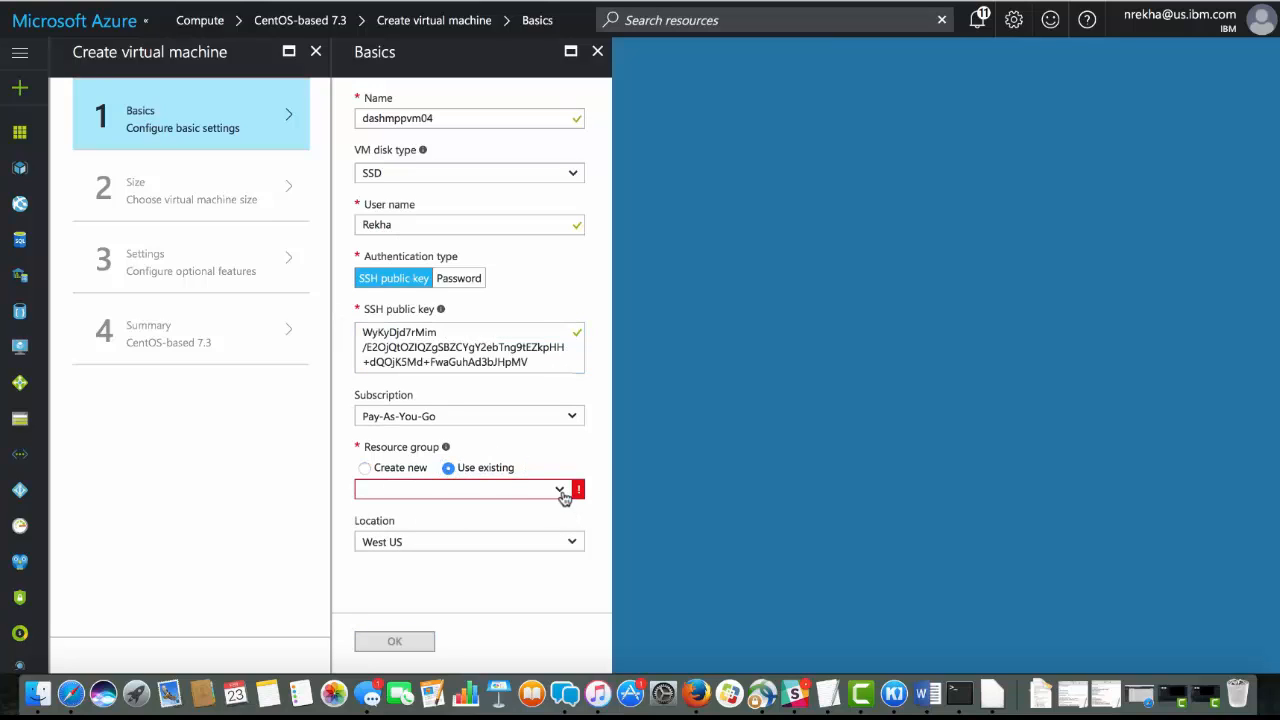
left_click(560, 489)
left_click(458, 512)
left_click(394, 640)
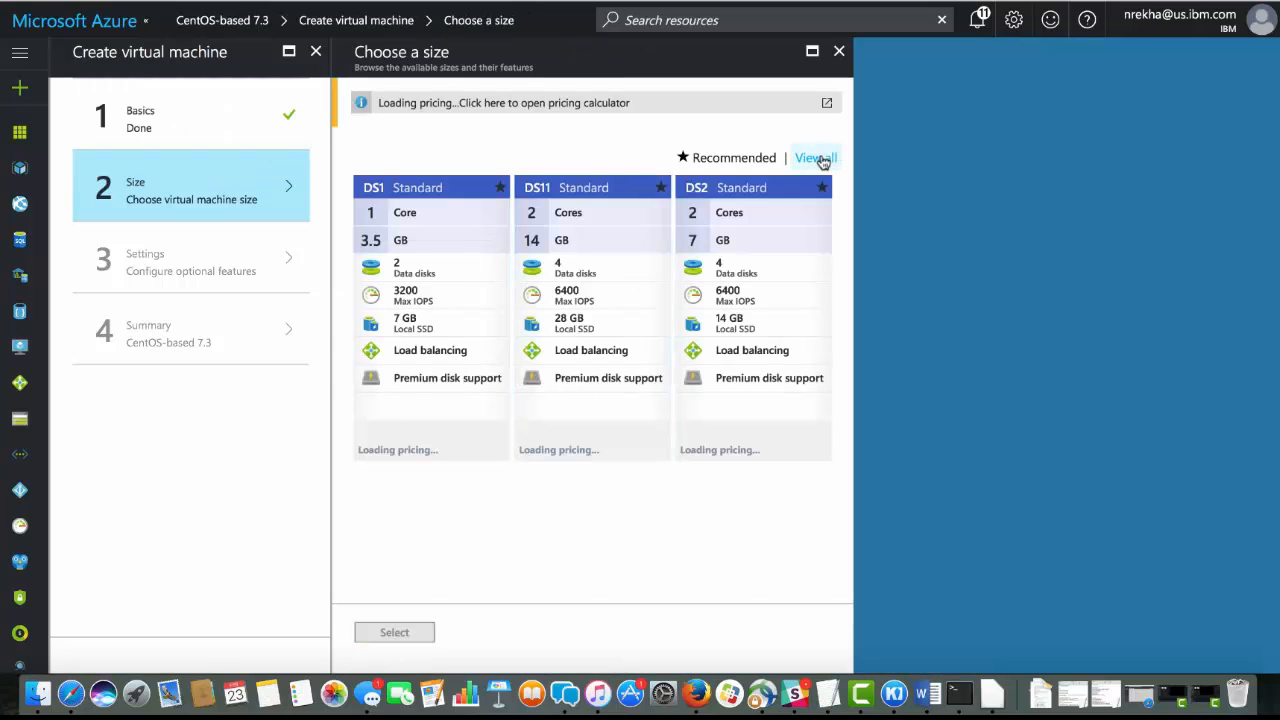
Choose the DS13_V2 Standard size from the full list of sizes and deploy the virtual machine with the offered optional settings
left_click(818, 159)
scroll(610, 345, "down", 5)
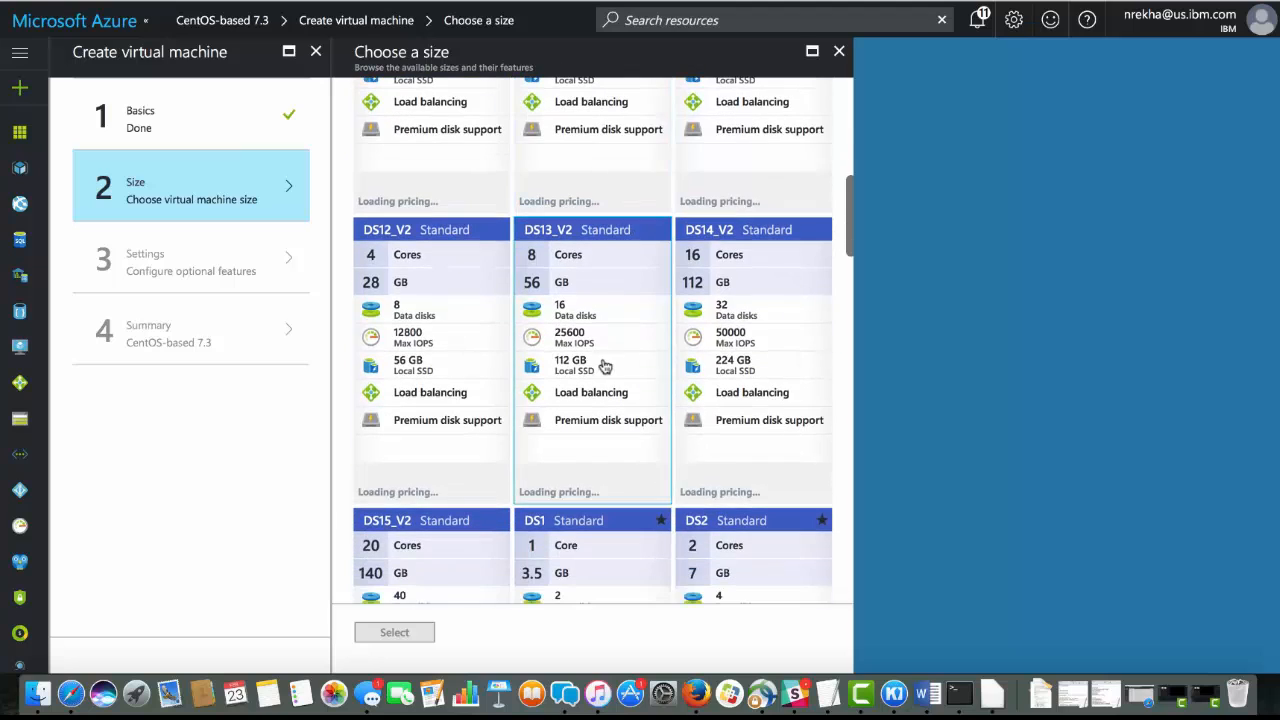
left_click(606, 368)
left_click(394, 632)
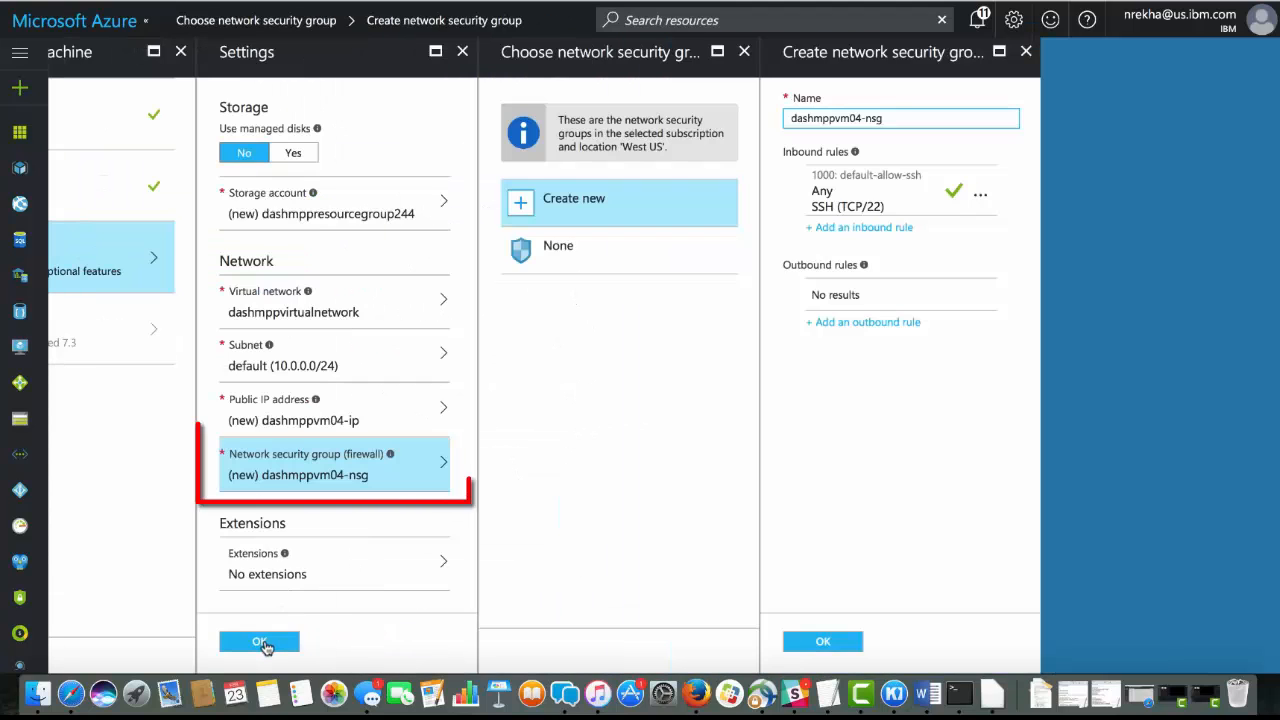
left_click(260, 642)
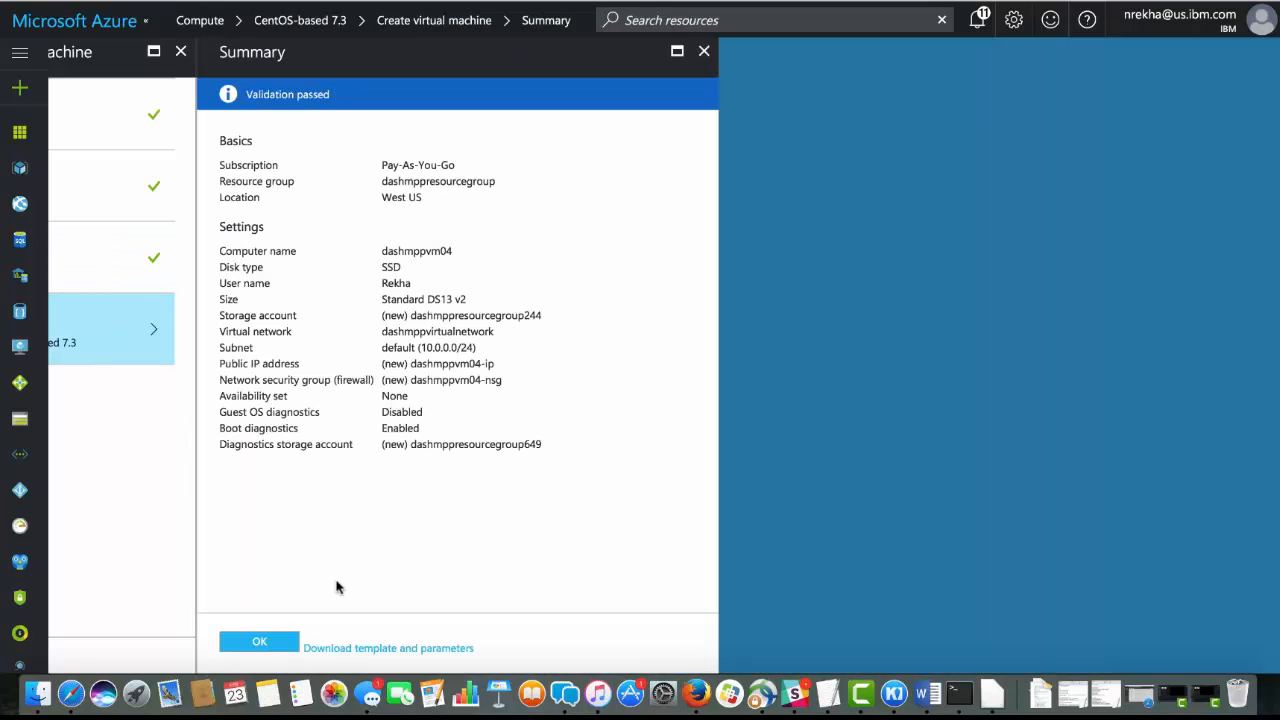
left_click(262, 643)
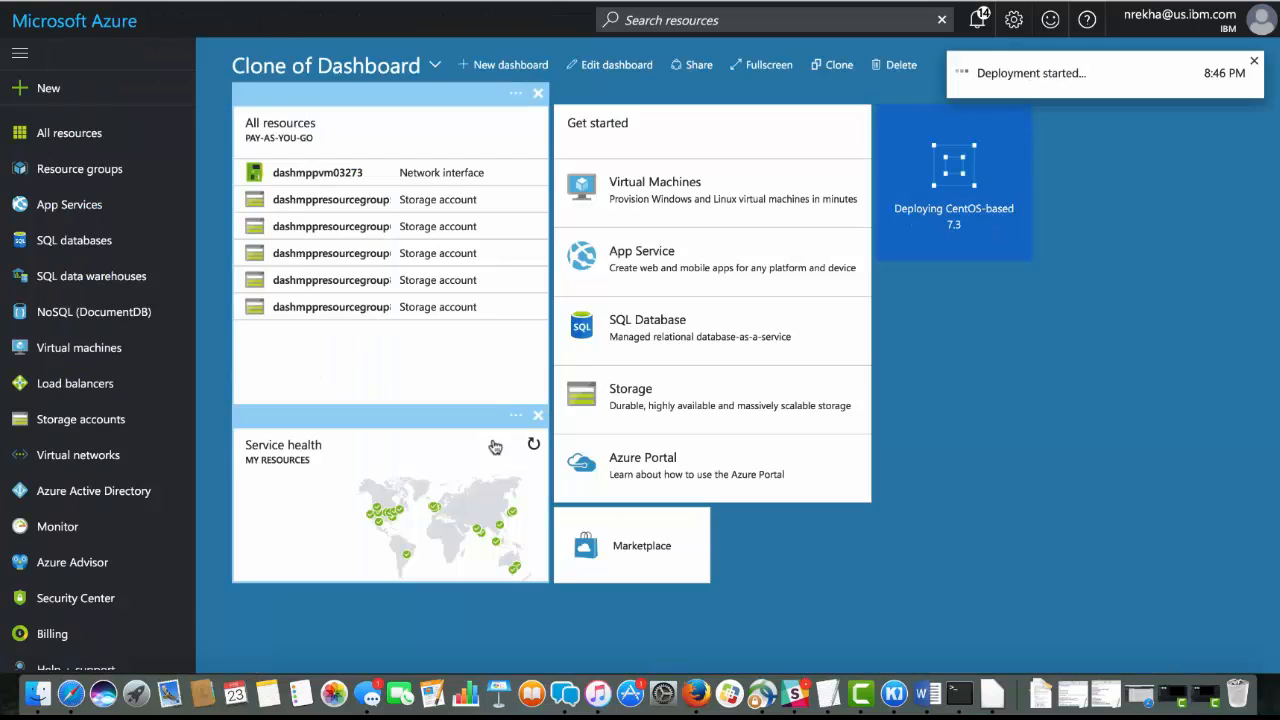
Inspect dashmppvm04 and dashmppvm04-nsg among all resources and check the deployment notifications
left_click(57, 133)
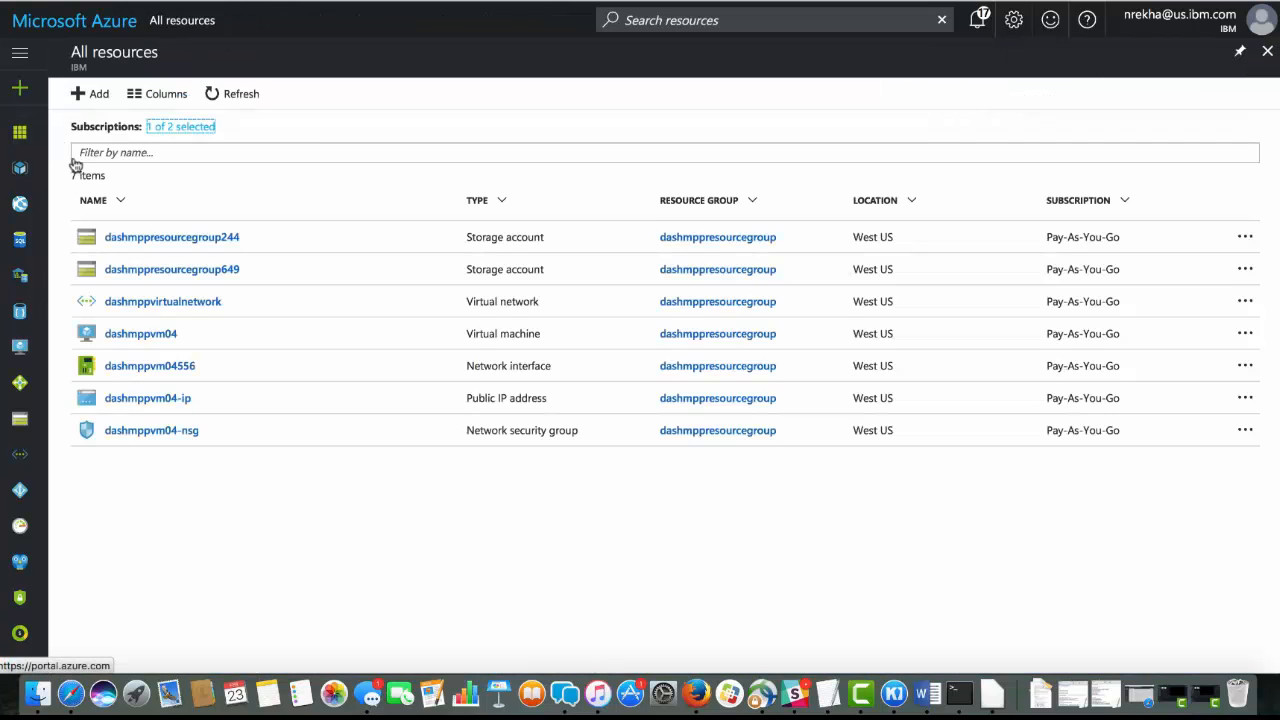
left_click(152, 351)
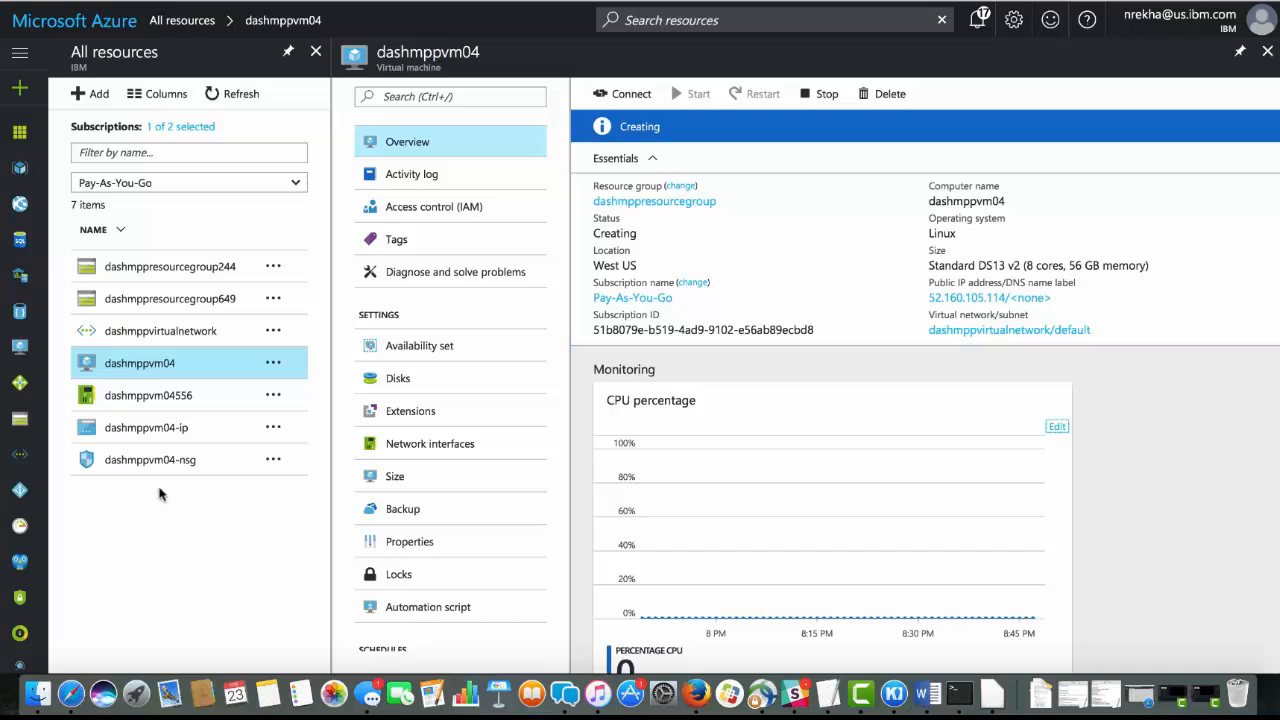
left_click(158, 463)
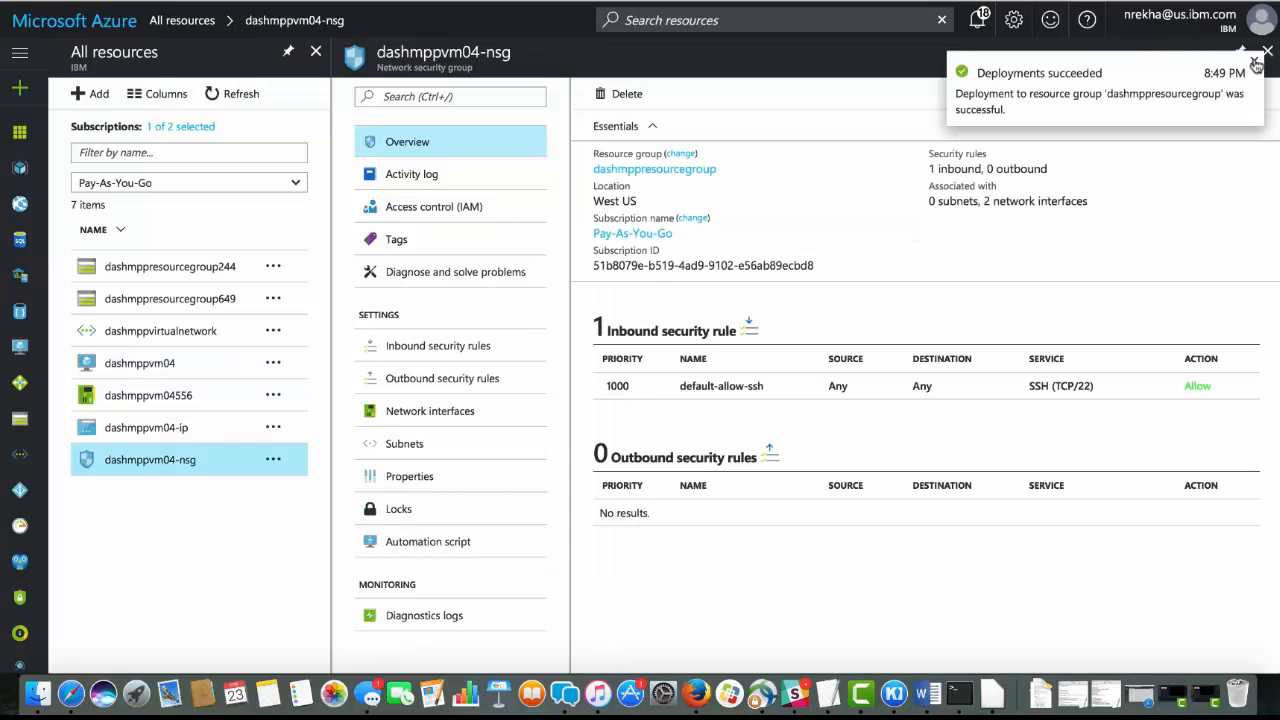
left_click(977, 19)
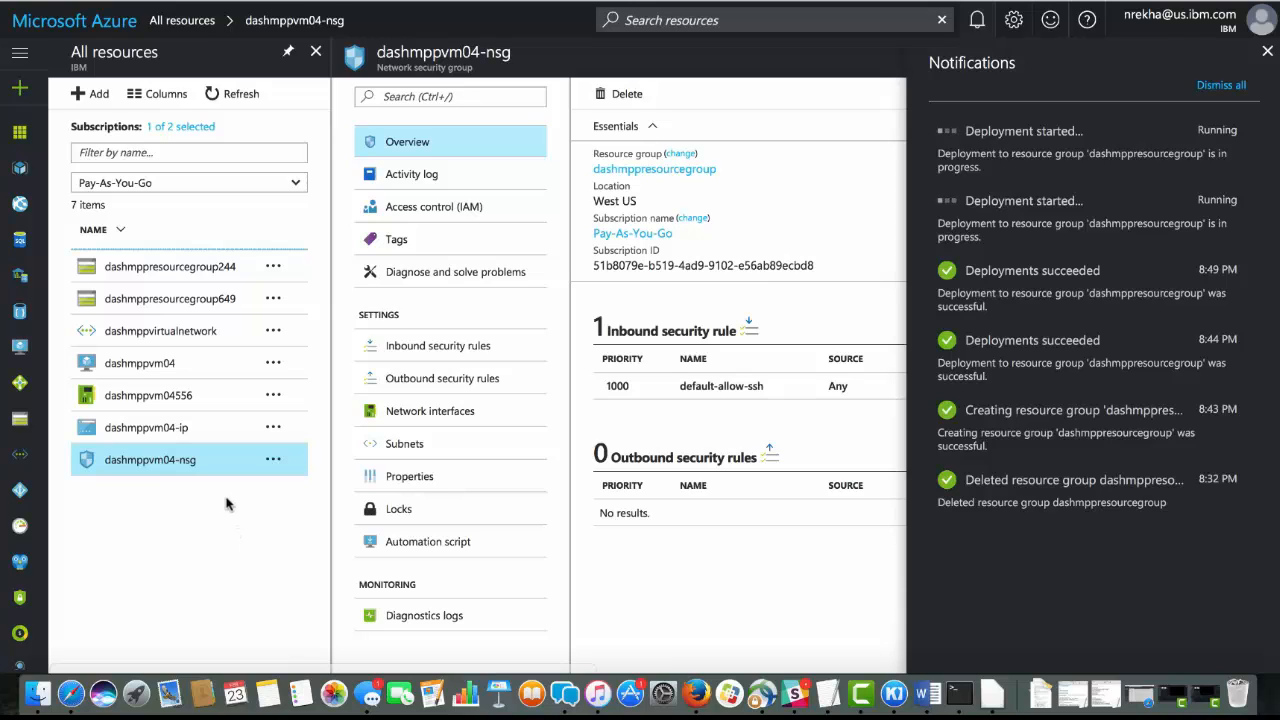
Make the public IP address of dashmppvm04 static, give it the DNS name label dashmppvm04, and save
left_click(20, 348)
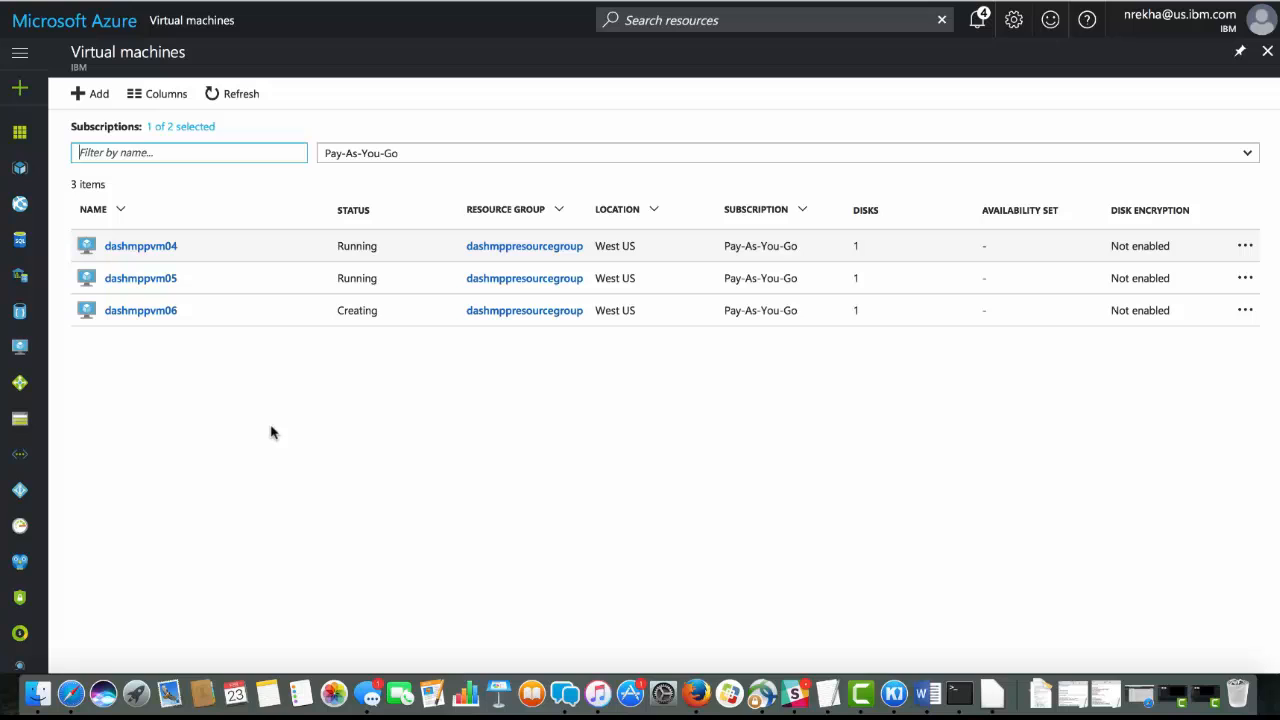
left_click(160, 247)
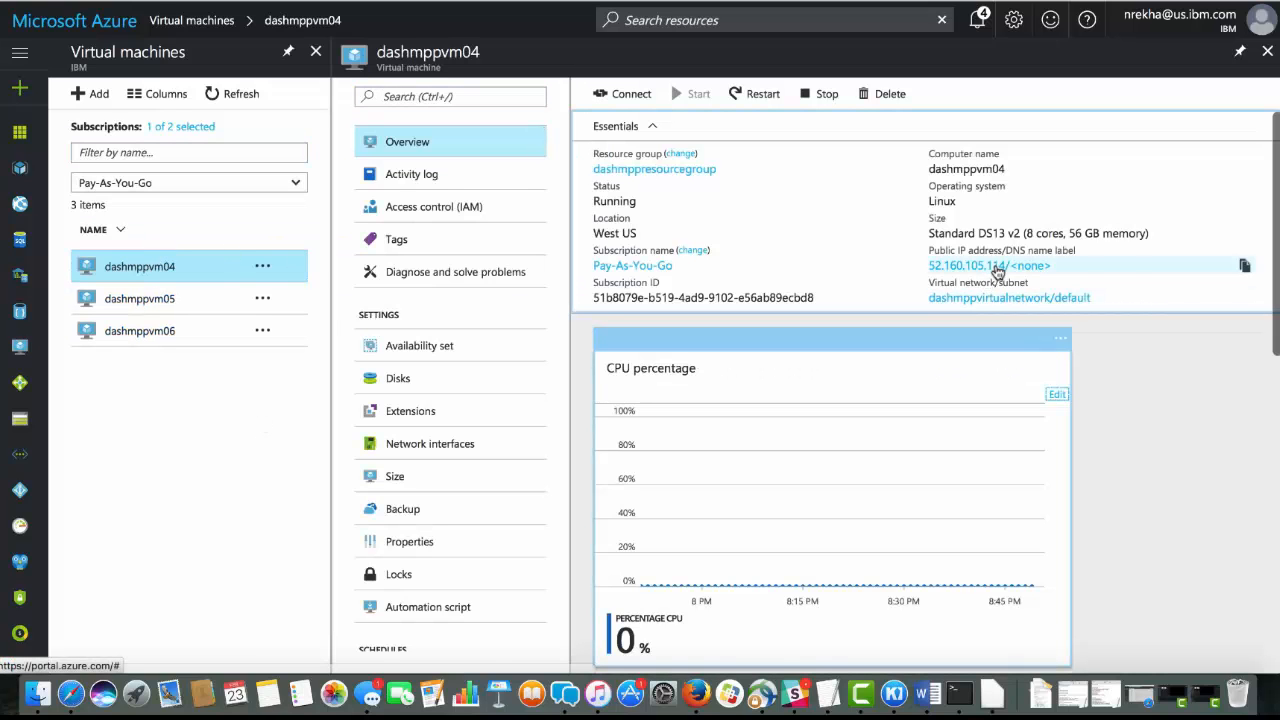
left_click(995, 266)
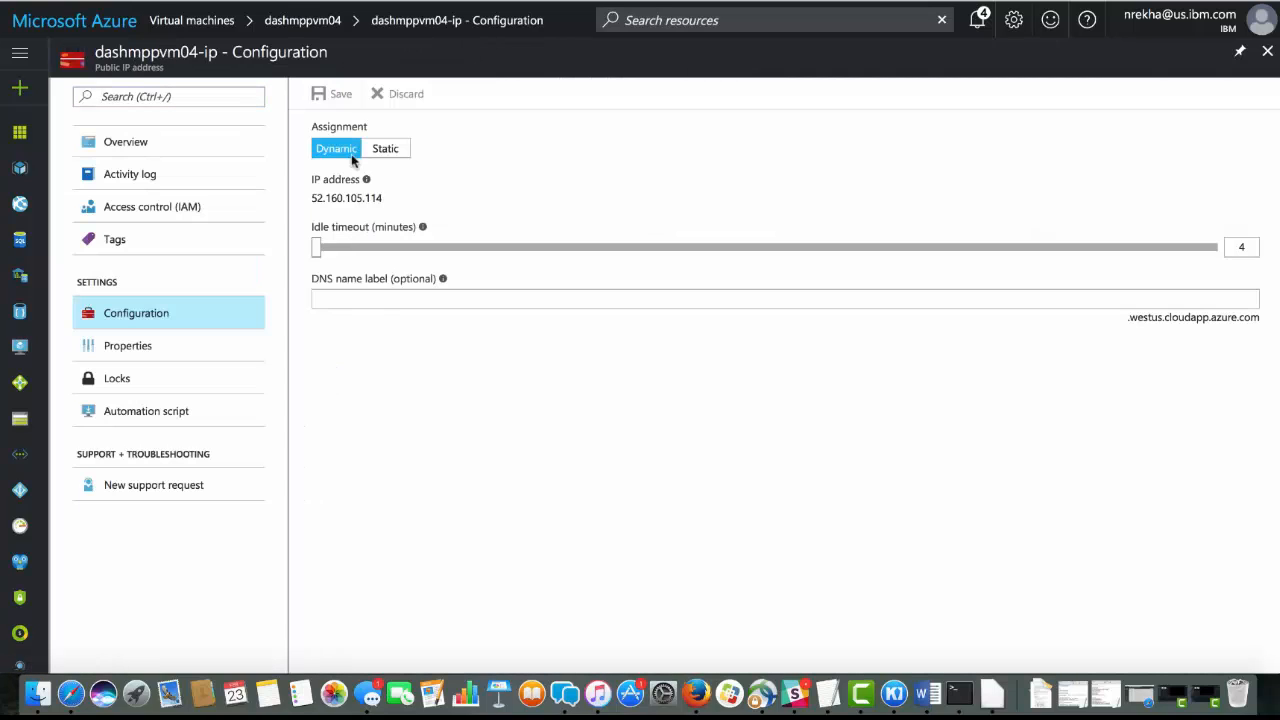
left_click(385, 150)
left_click(366, 300)
type("dashmpp")
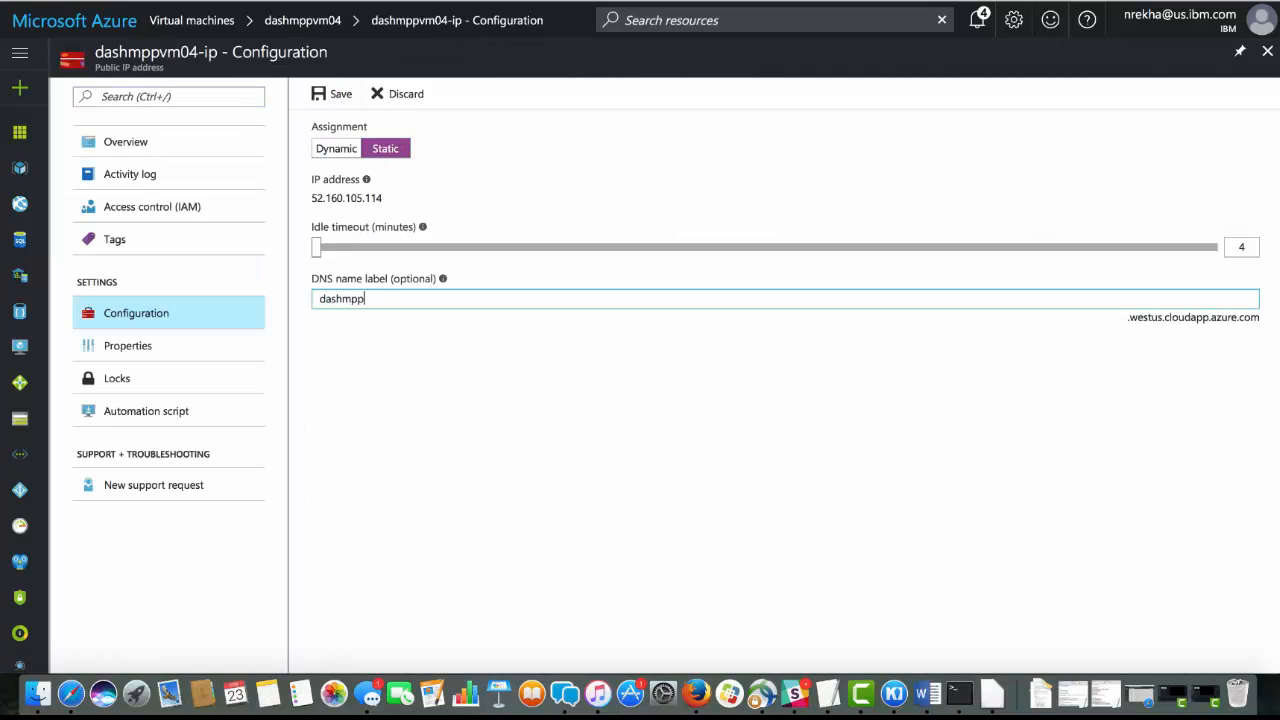
type("vm04")
left_click(338, 98)
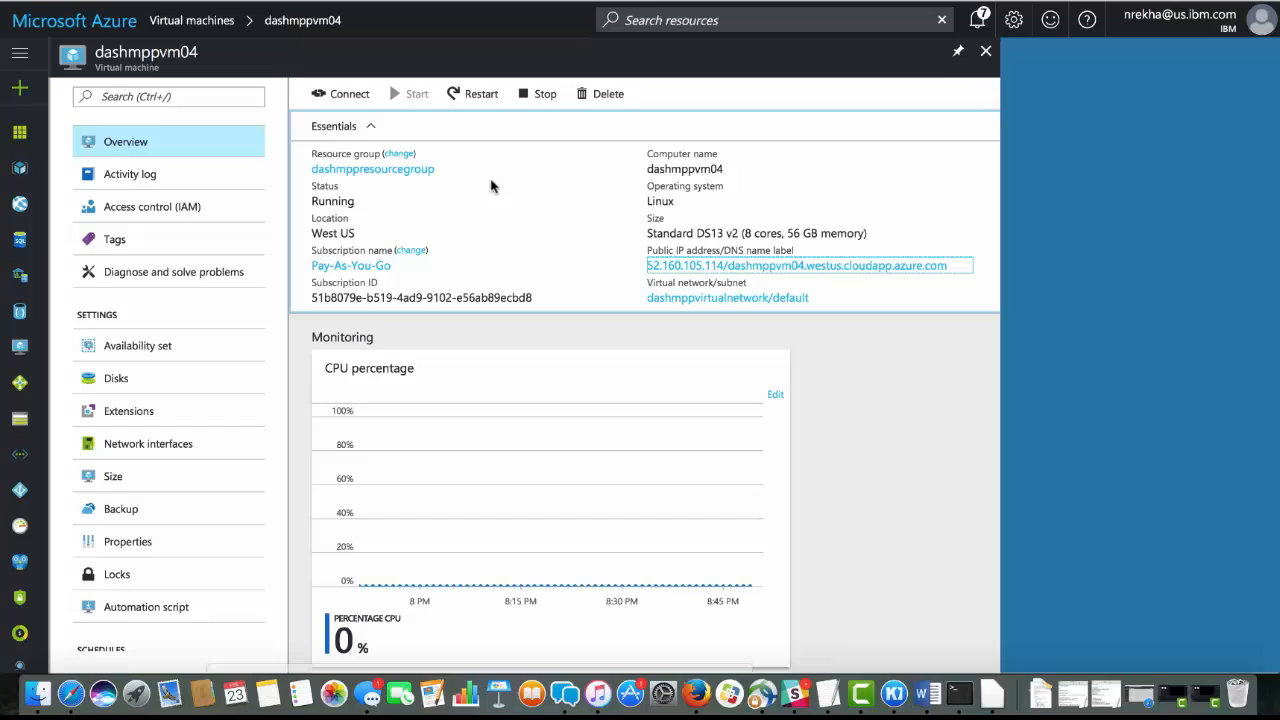
left_click(988, 51)
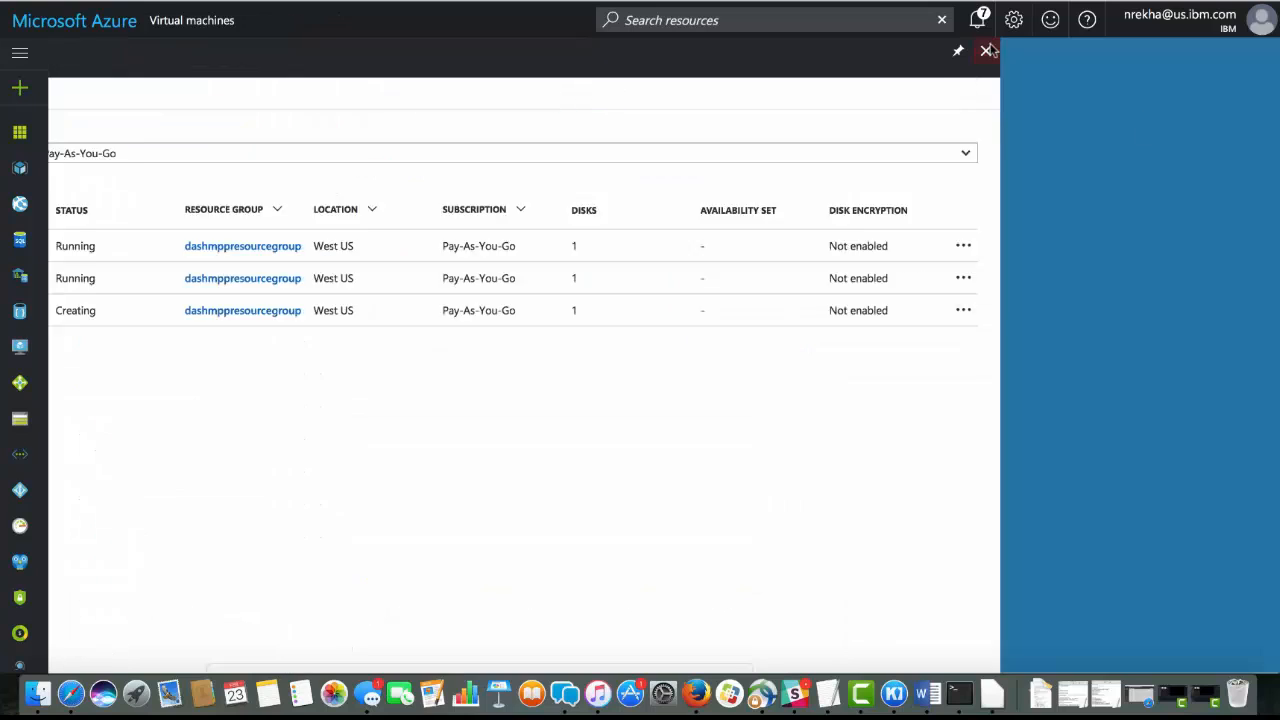
Make the public IP address of dashmppvm05 static, give it the DNS name label dashmppvm05, and save
left_click(143, 290)
left_click(980, 276)
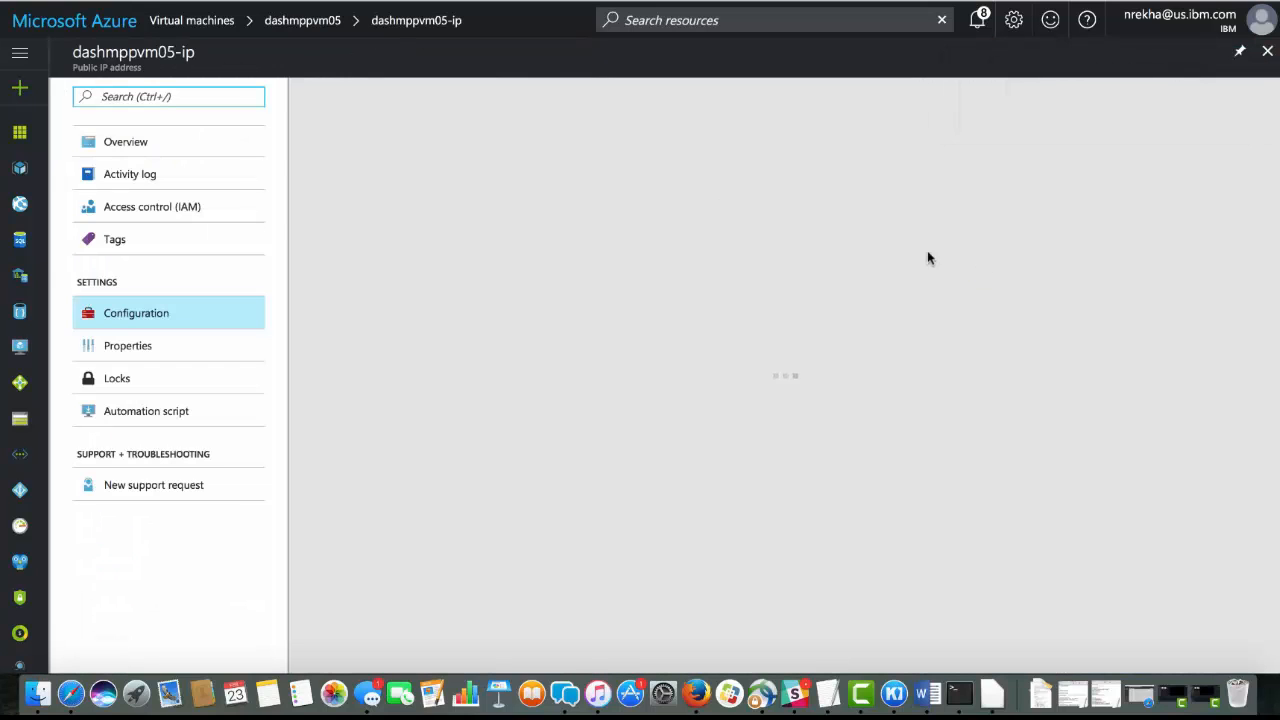
left_click(383, 149)
left_click(346, 300)
type("dashmpp")
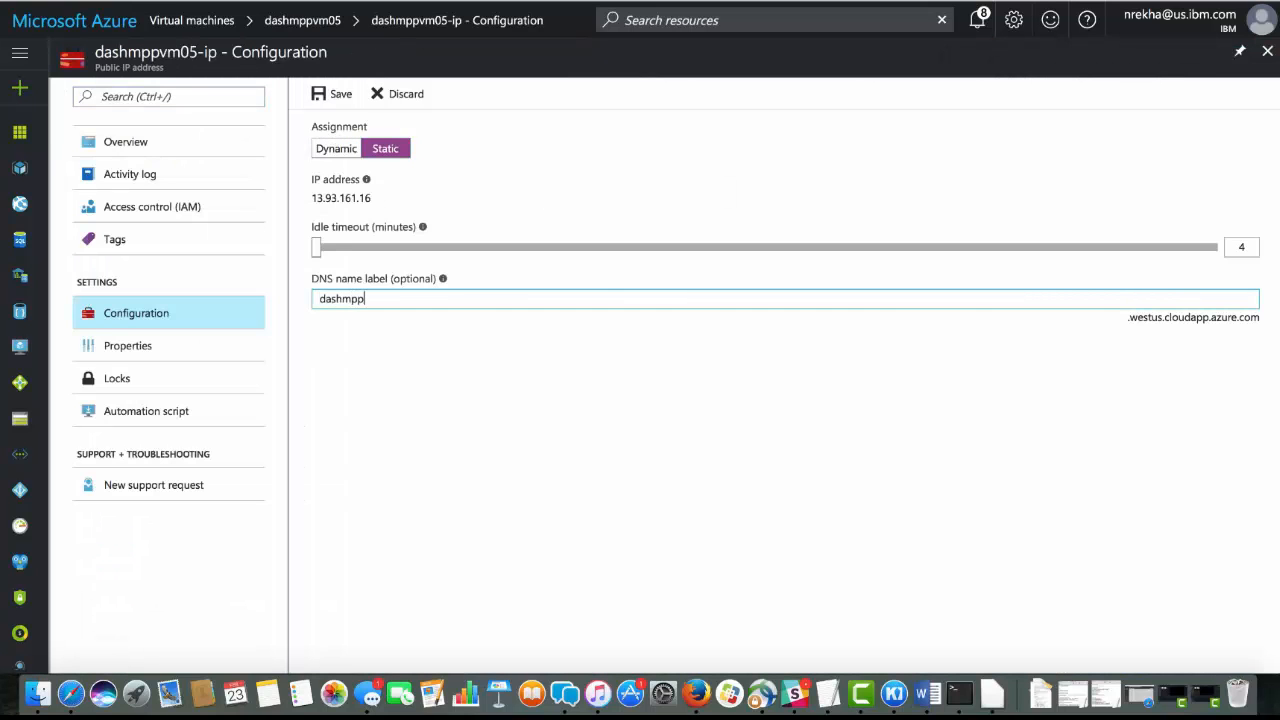
type("vm05")
left_click(335, 94)
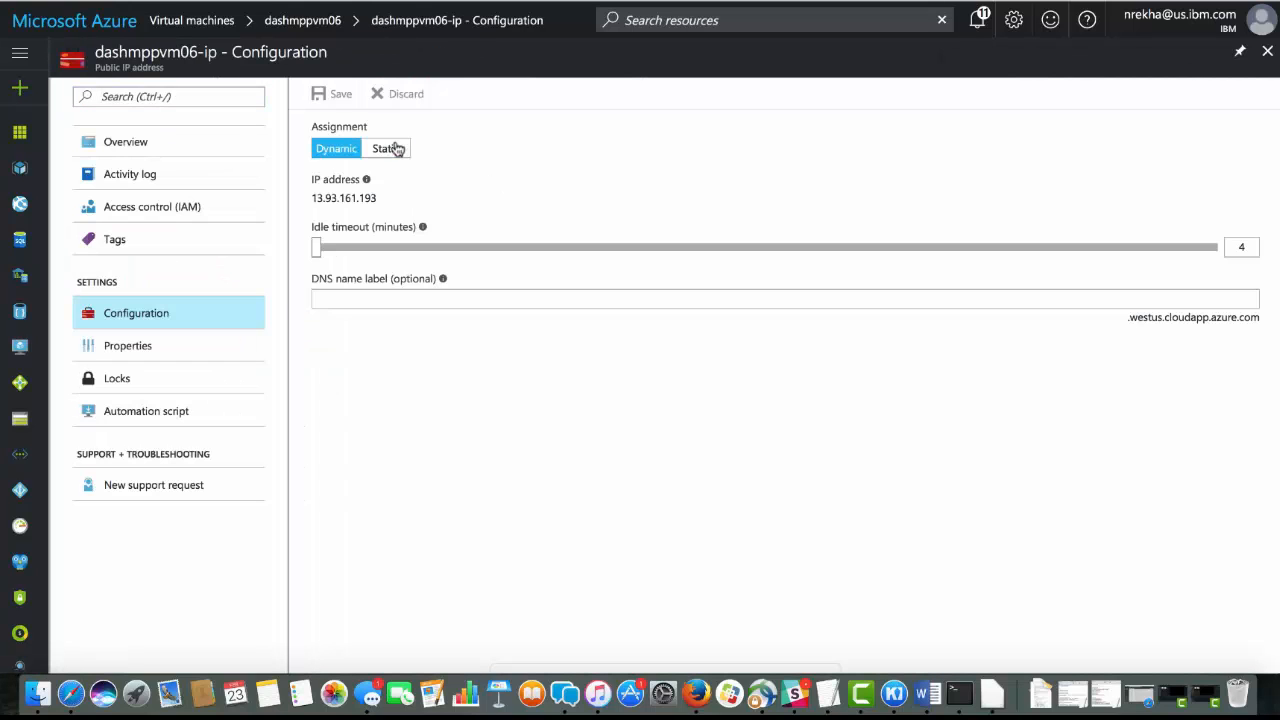
Make the public IP address of dashmppvm06 static, give it a DNS name label matching the machine's name, and save
left_click(396, 148)
left_click(345, 299)
type("dashmppvm06")
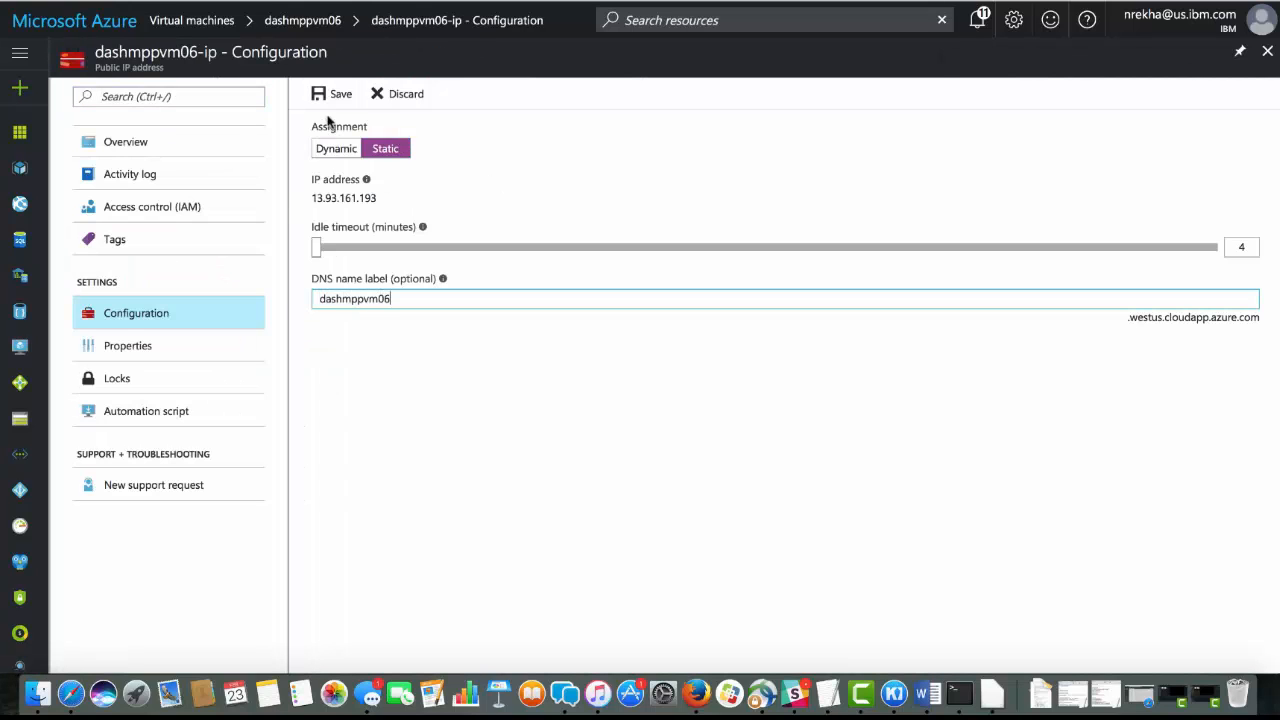
left_click(334, 94)
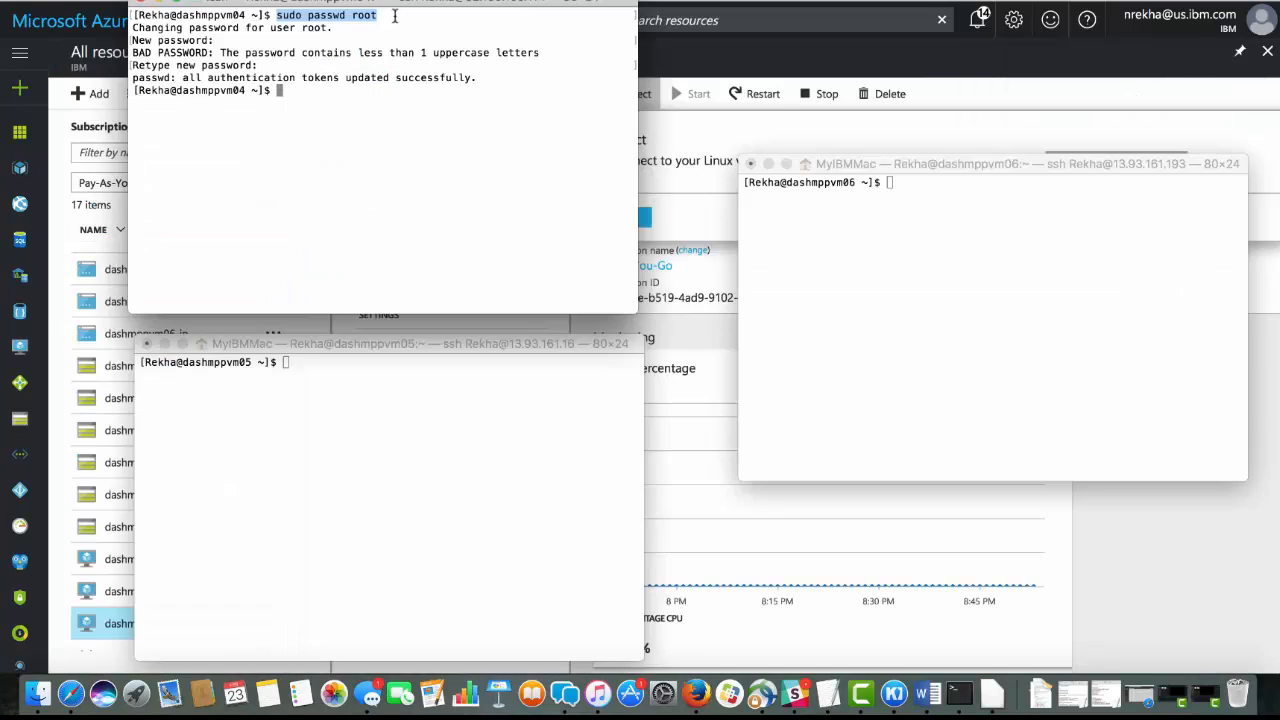
Run sudo passwd root in the dashmppvm05 Terminal session and enter the new root password twice
left_click(314, 477)
key("super+v")
key("Return")
key("Return")
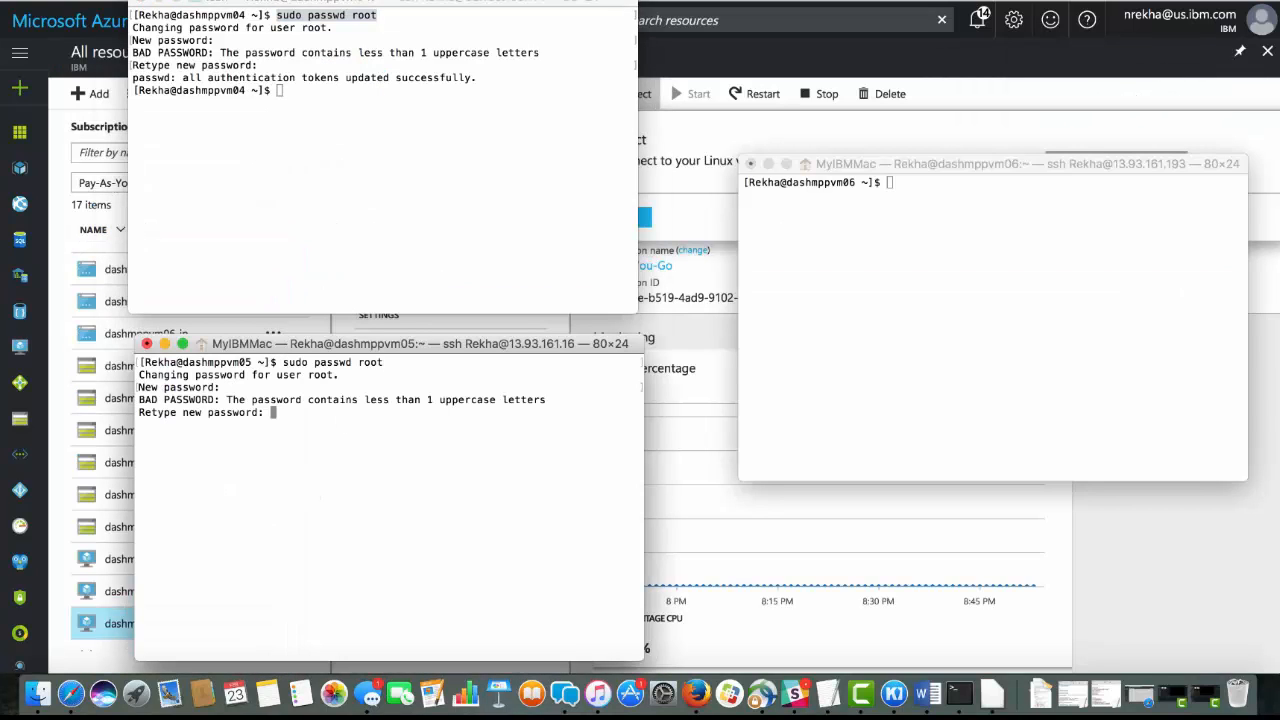
Run sudo passwd root in the dashmppvm06 Terminal session and enter the new root password twice
key("Return")
left_click(815, 424)
key("super+v")
key("Return")
key("Return")
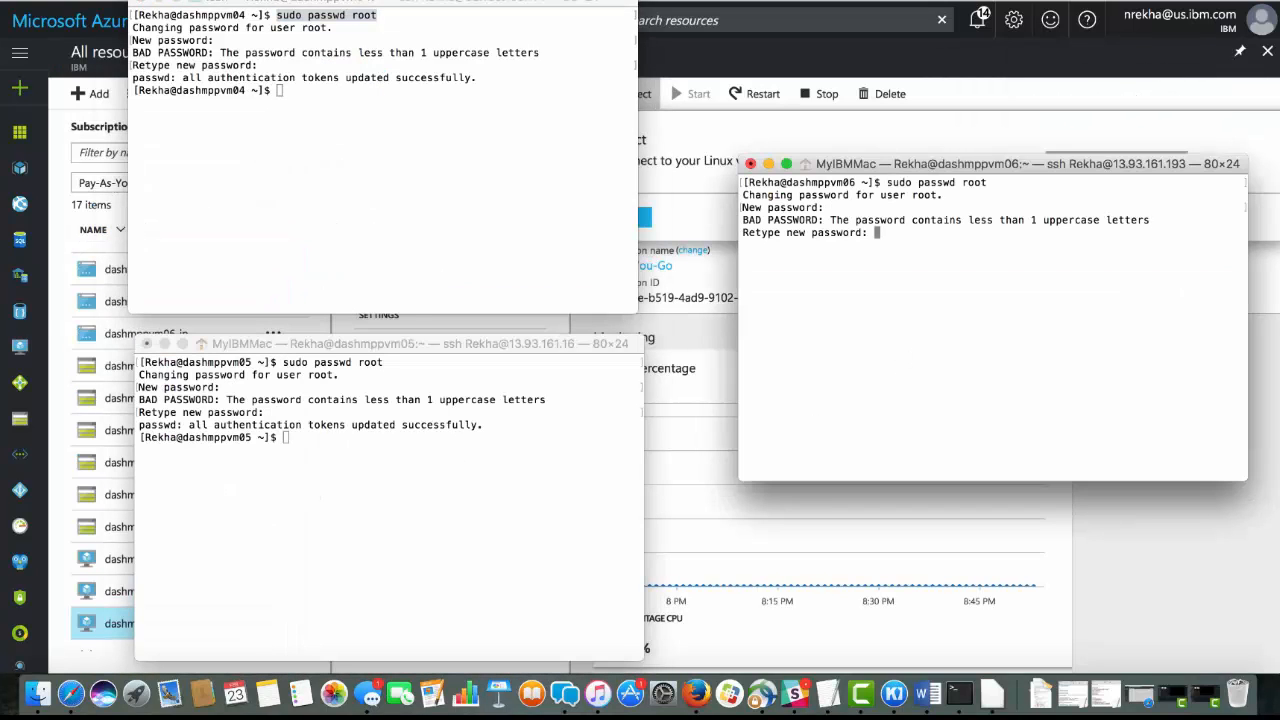
Switch to the root user with su root in the dashmppvm04, dashmppvm05 and dashmppvm06 sessions, entering the root password in each
key("Return")
left_click(383, 180)
type("su root")
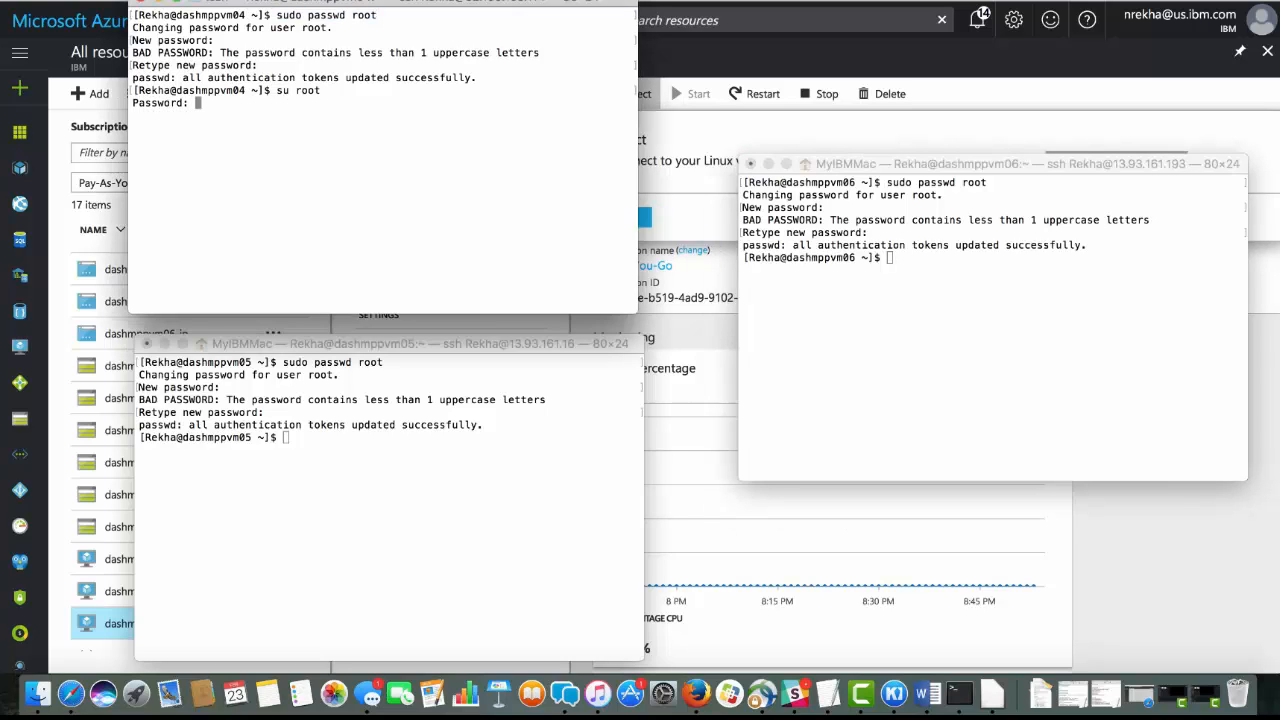
key("Return")
left_click(383, 450)
type("su root")
key("Return")
key("Return")
left_click(879, 353)
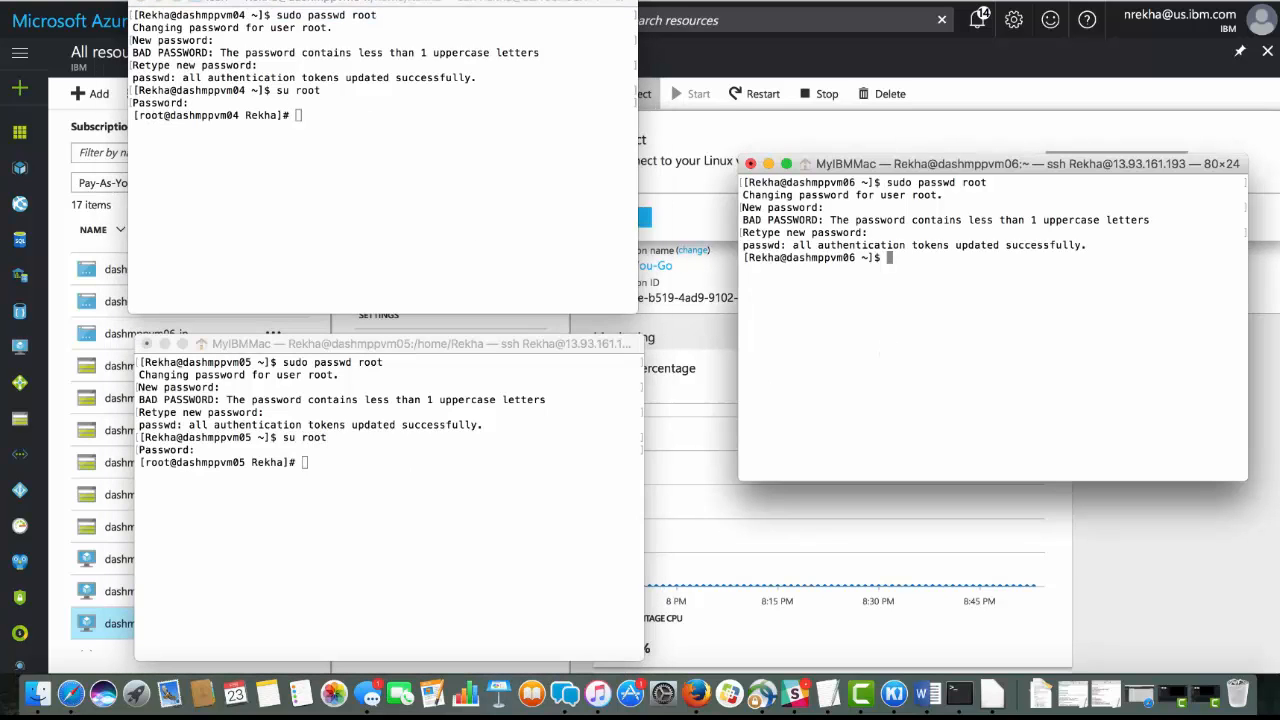
type("su root")
key("Return")
key("Return")
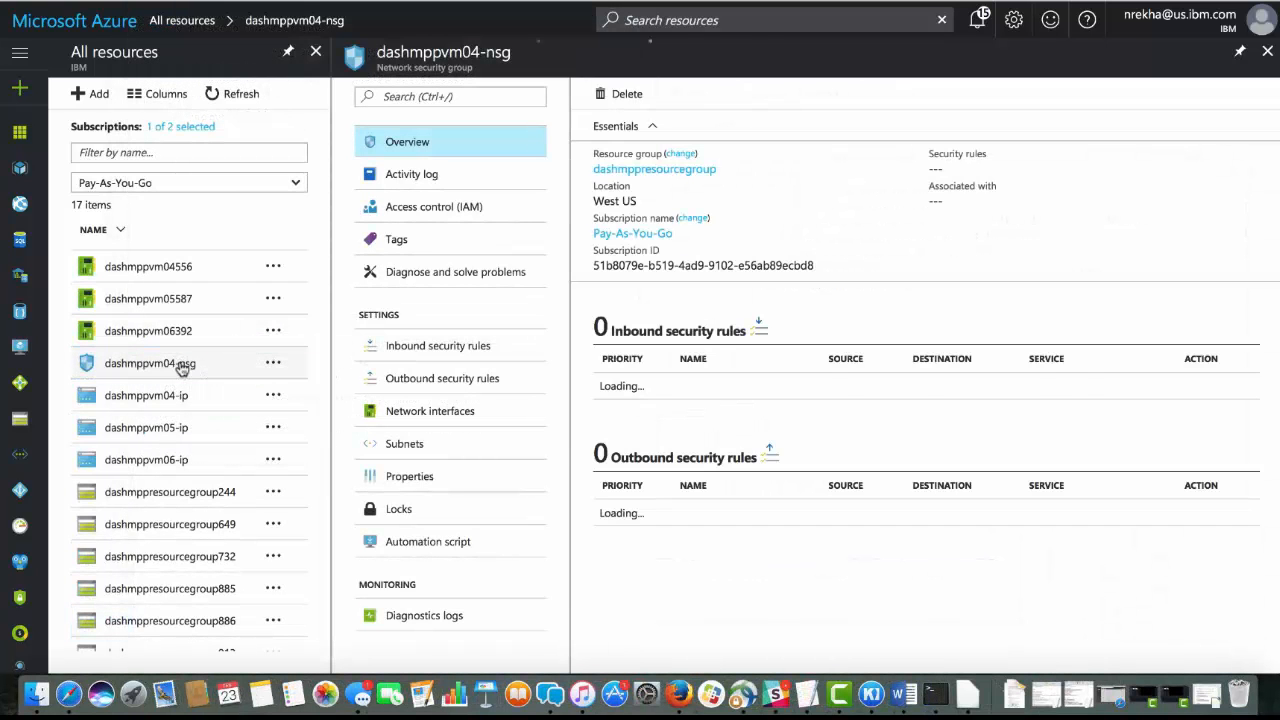
Add an inbound security rule named https to dashmppvm04-nsg, allowing port 8443 with priority 1010
left_click(491, 346)
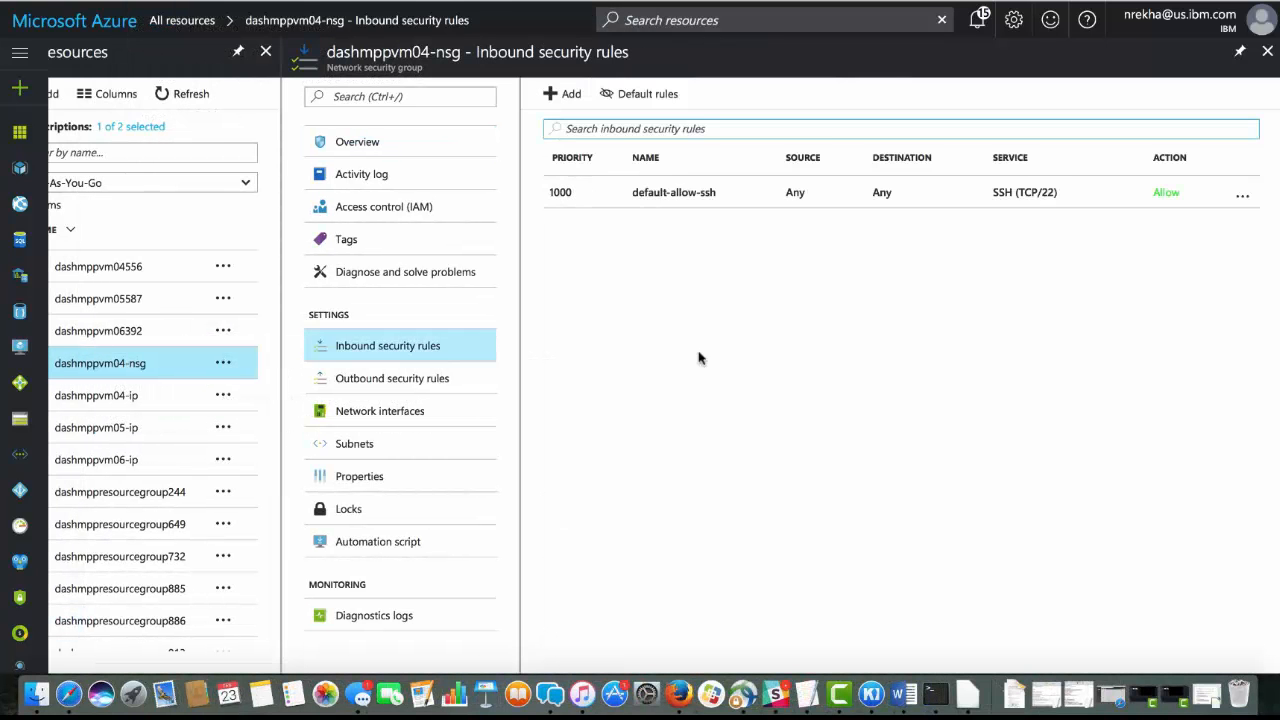
left_click(564, 94)
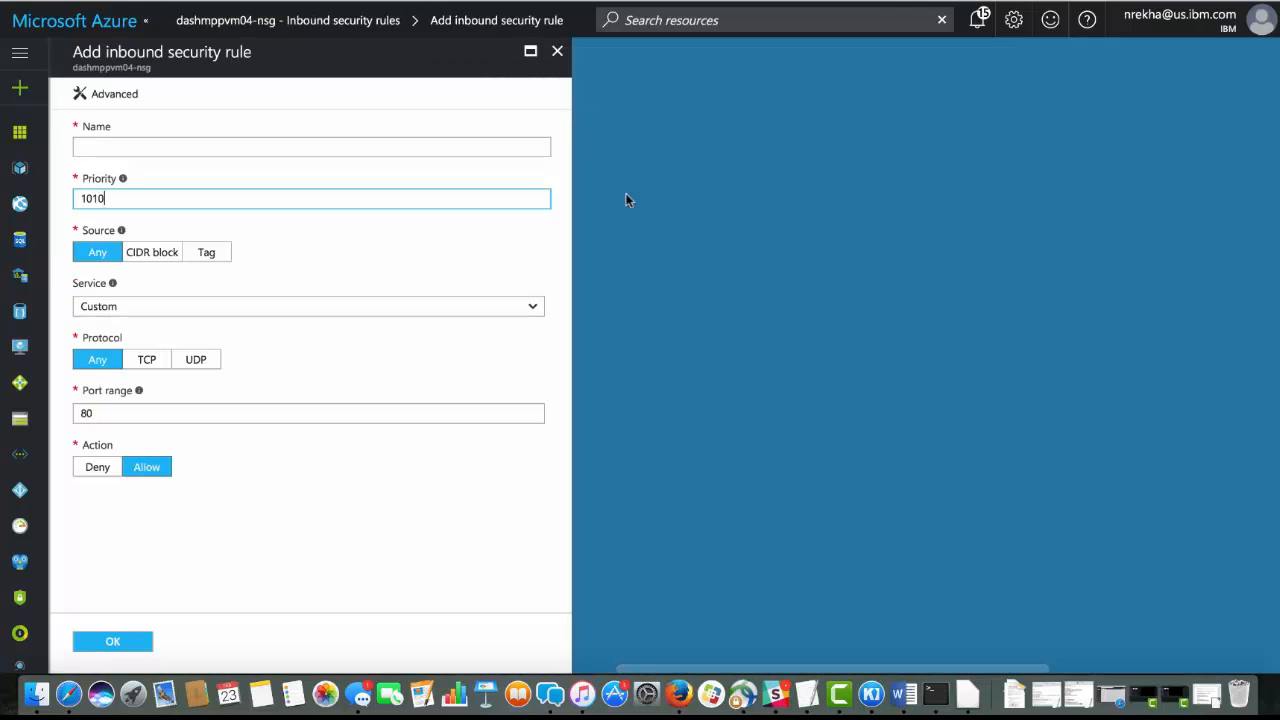
left_click(183, 154)
type("https")
double_click(87, 413)
type("8443")
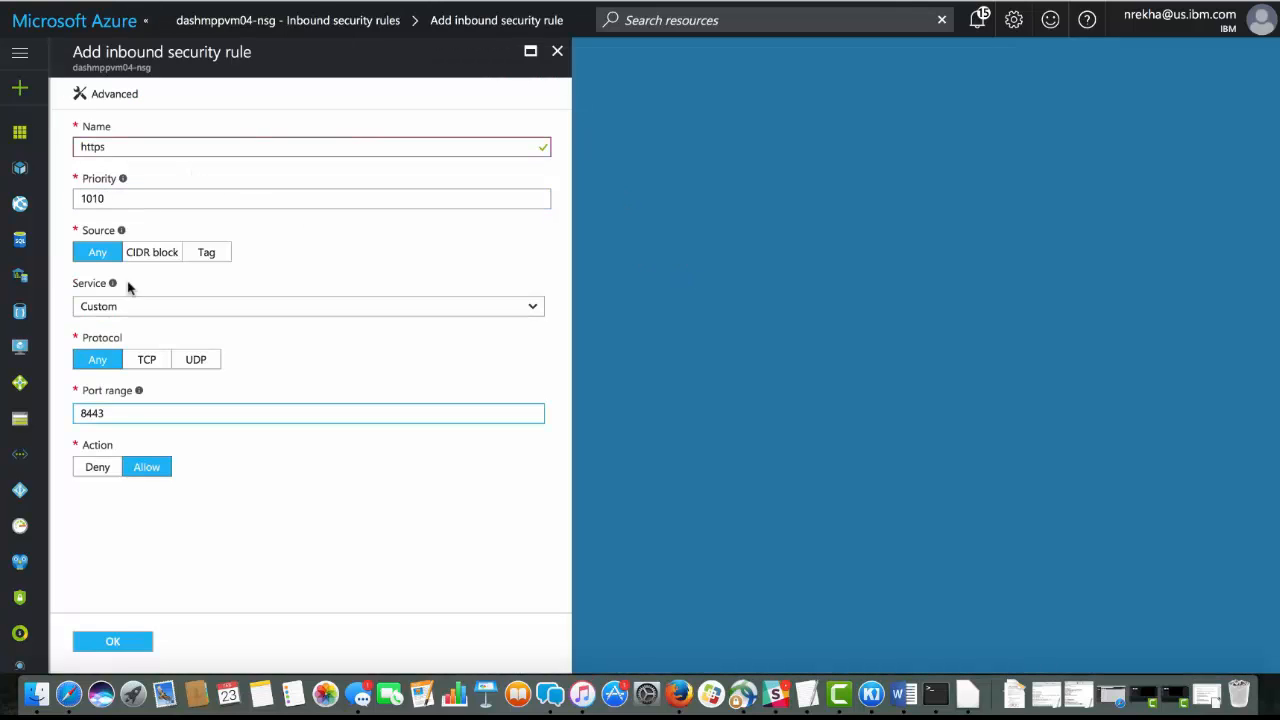
left_click(112, 645)
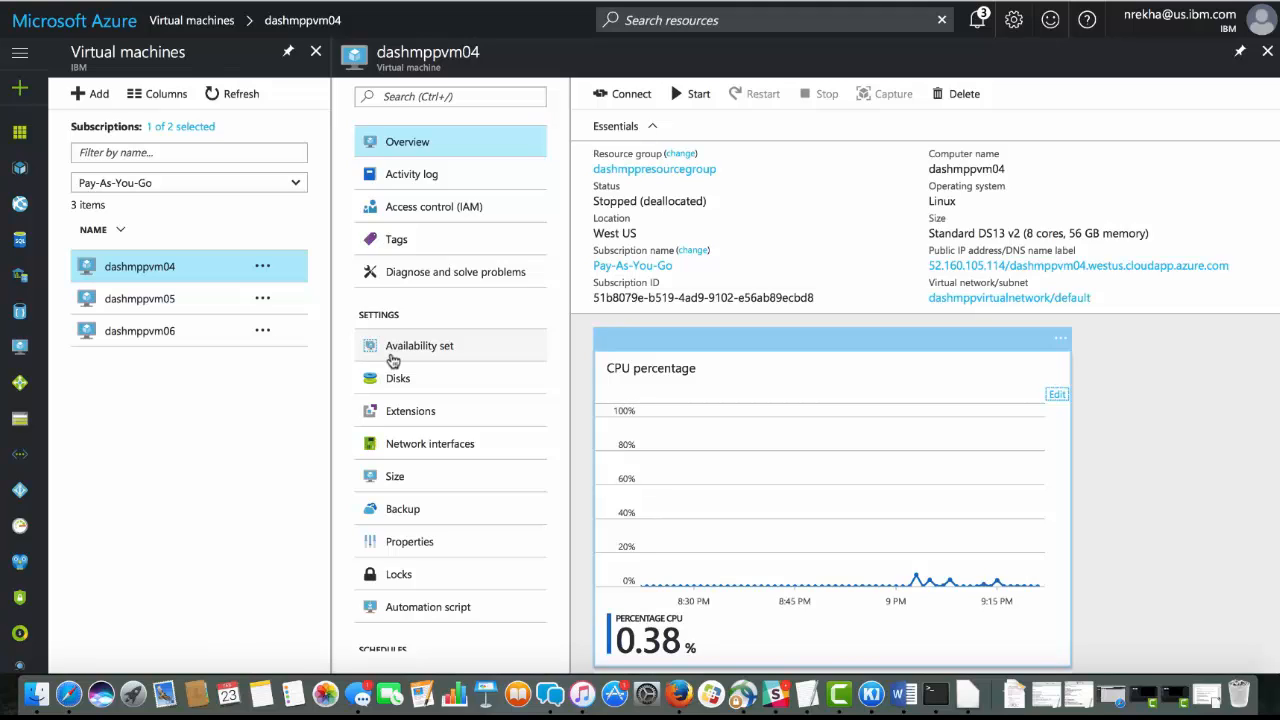
Set the OS disk size of dashmppvm04 to 300 GiB, save it, and start the virtual machine
left_click(397, 376)
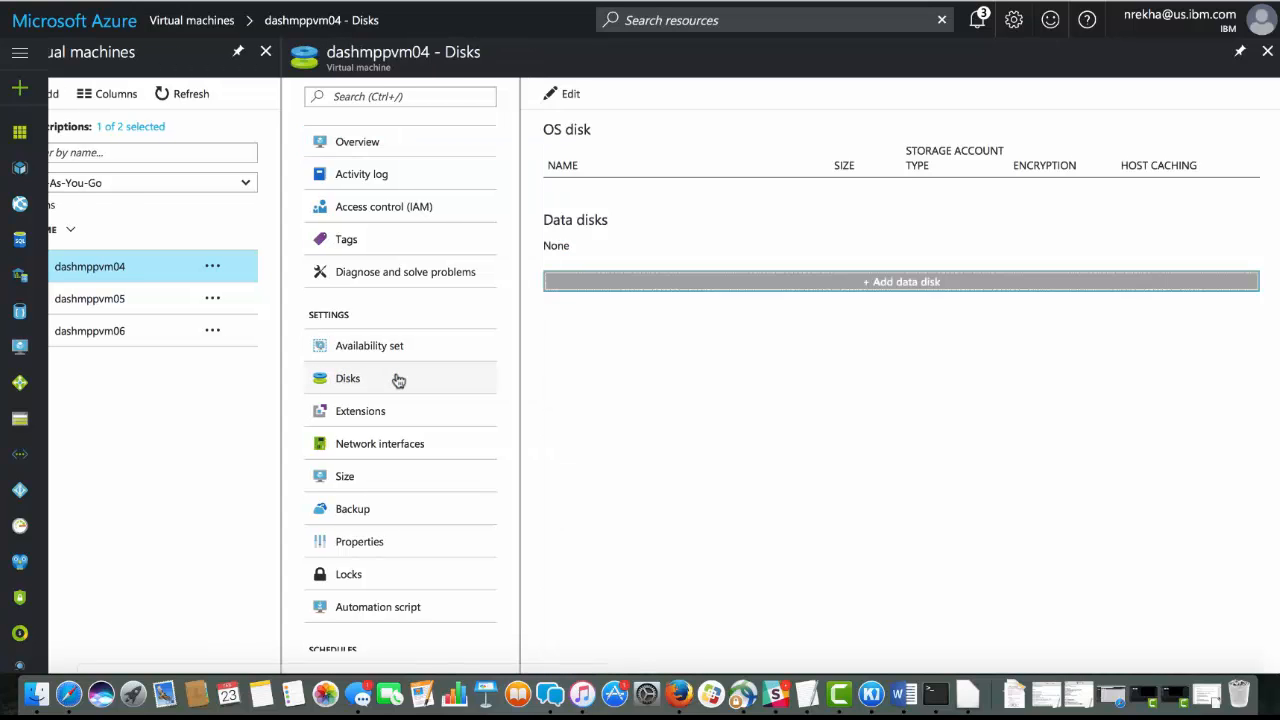
left_click(587, 194)
type("300")
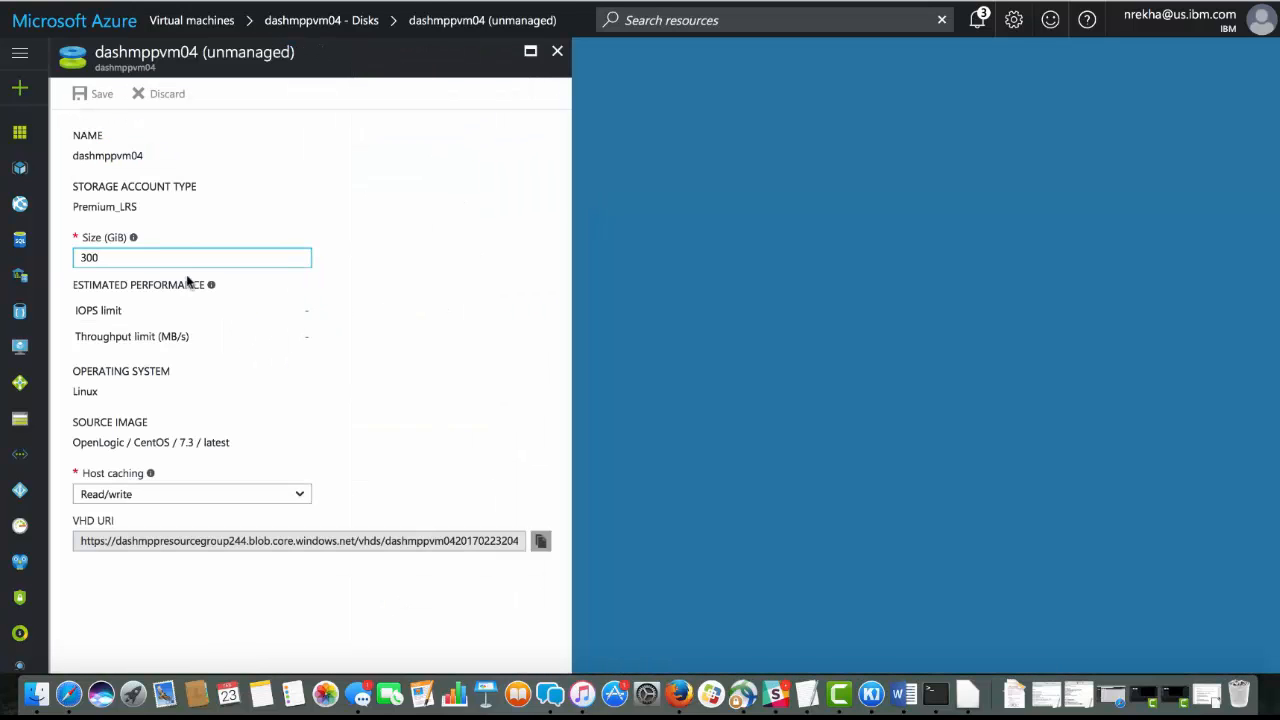
left_click(99, 96)
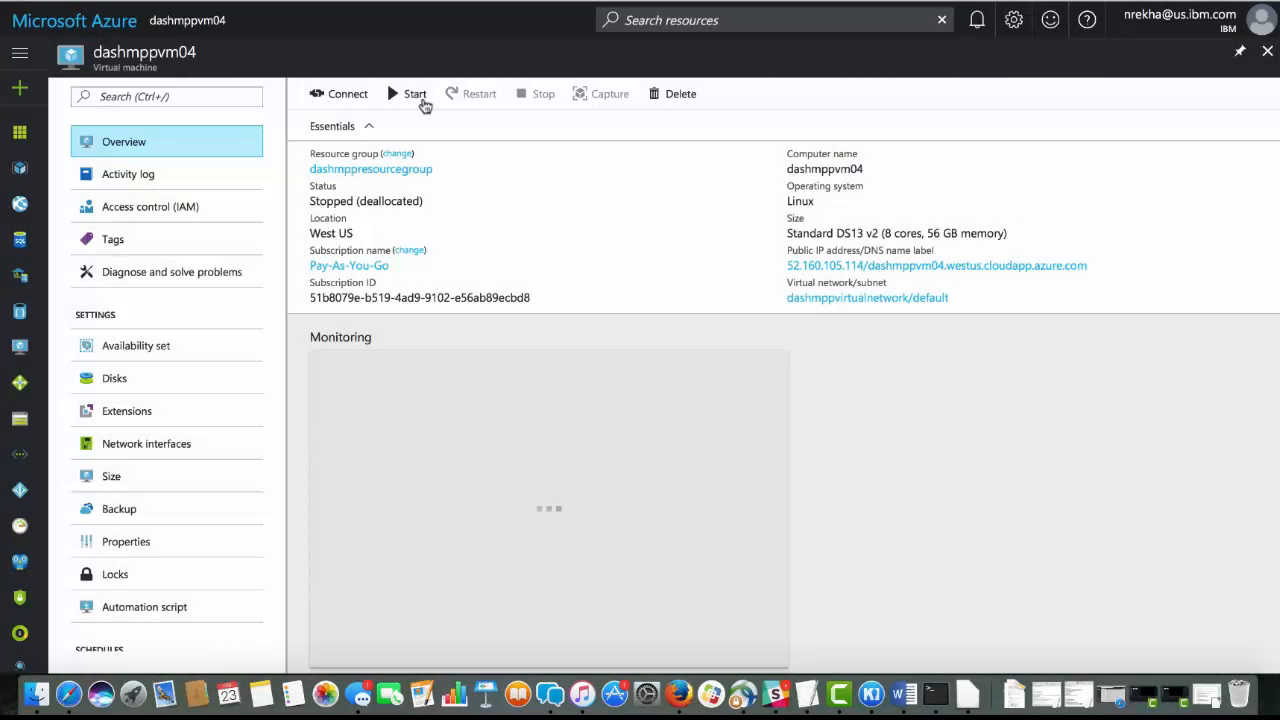
left_click(414, 94)
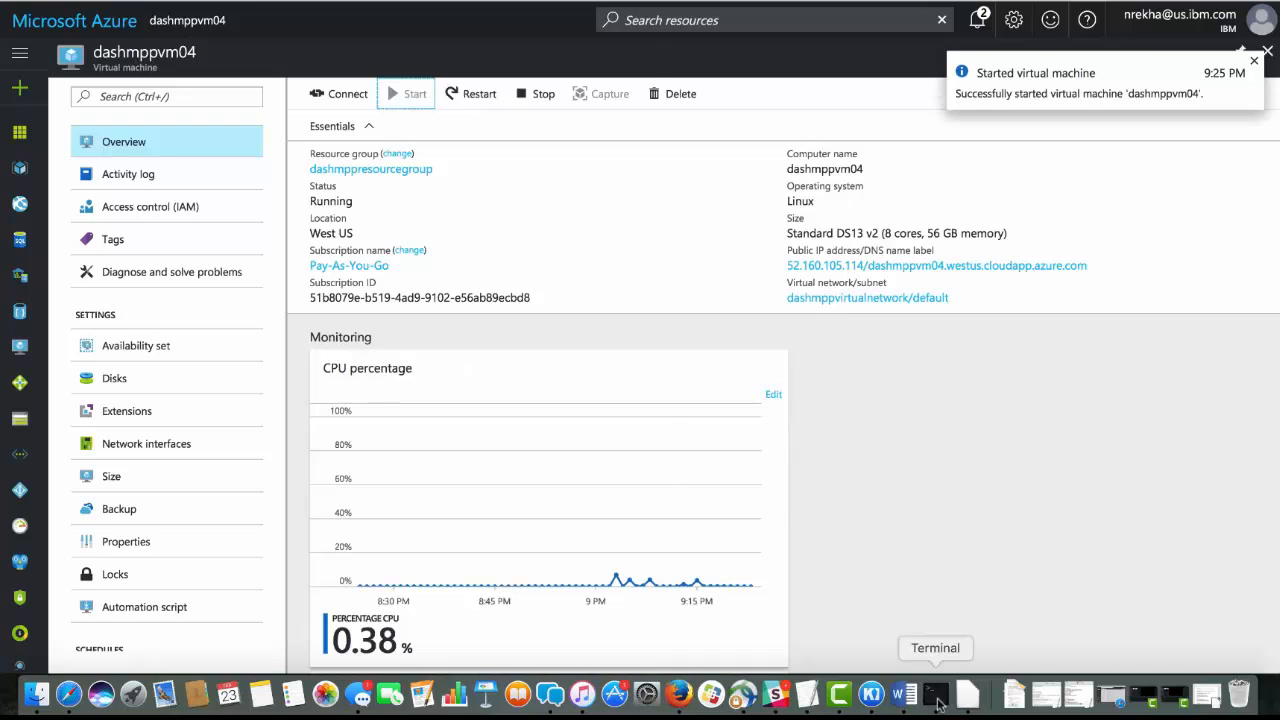
Switch to Terminal, reconnect to dashmppvm04 over SSH, and become root with su root, entering the root password
left_click(935, 693)
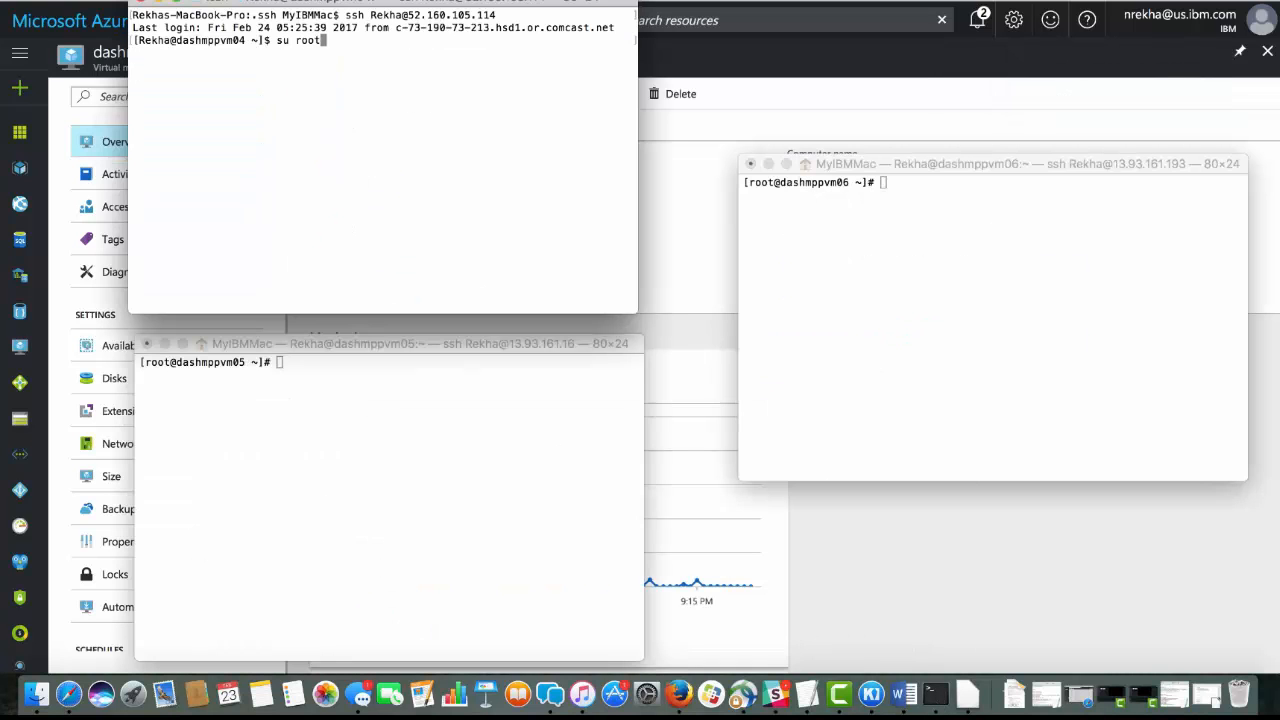
type("su root")
key("Return")
key("Return")
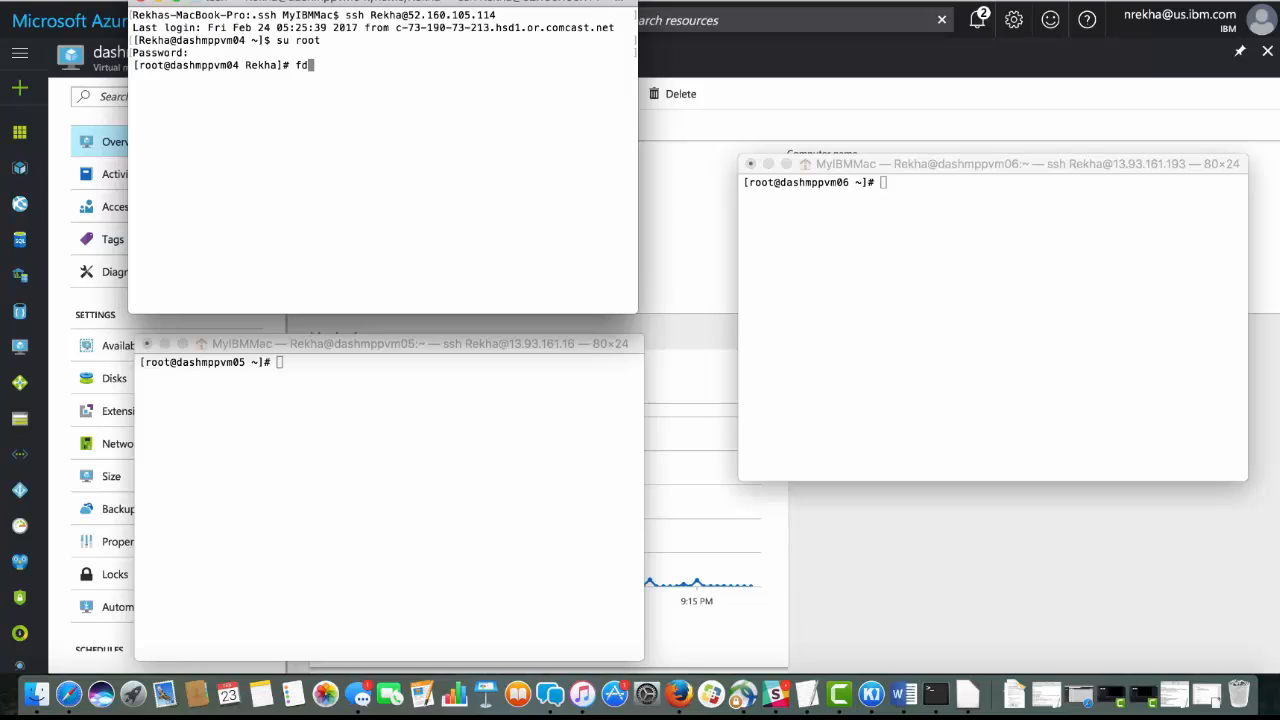
List the disks and partitions of dashmppvm04 with fdisk -l | grep sd and check the size of /dev/sda
type("isk -l | grep sd")
key("Return")
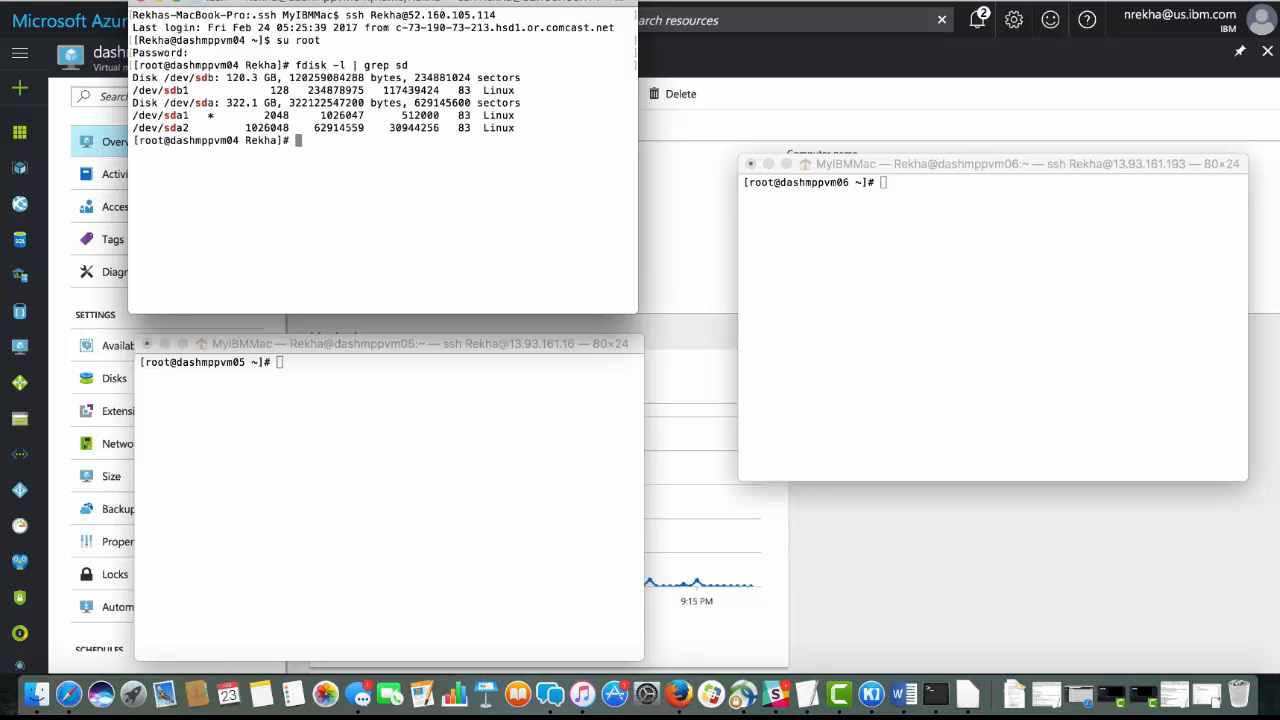
left_click_drag(225, 103, 277, 103)
Open /dev/sda on dashmppvm04 in fdisk and print its partition table
type("fdisk /dev/sda")
key("Return")
type("p")
key("Return")
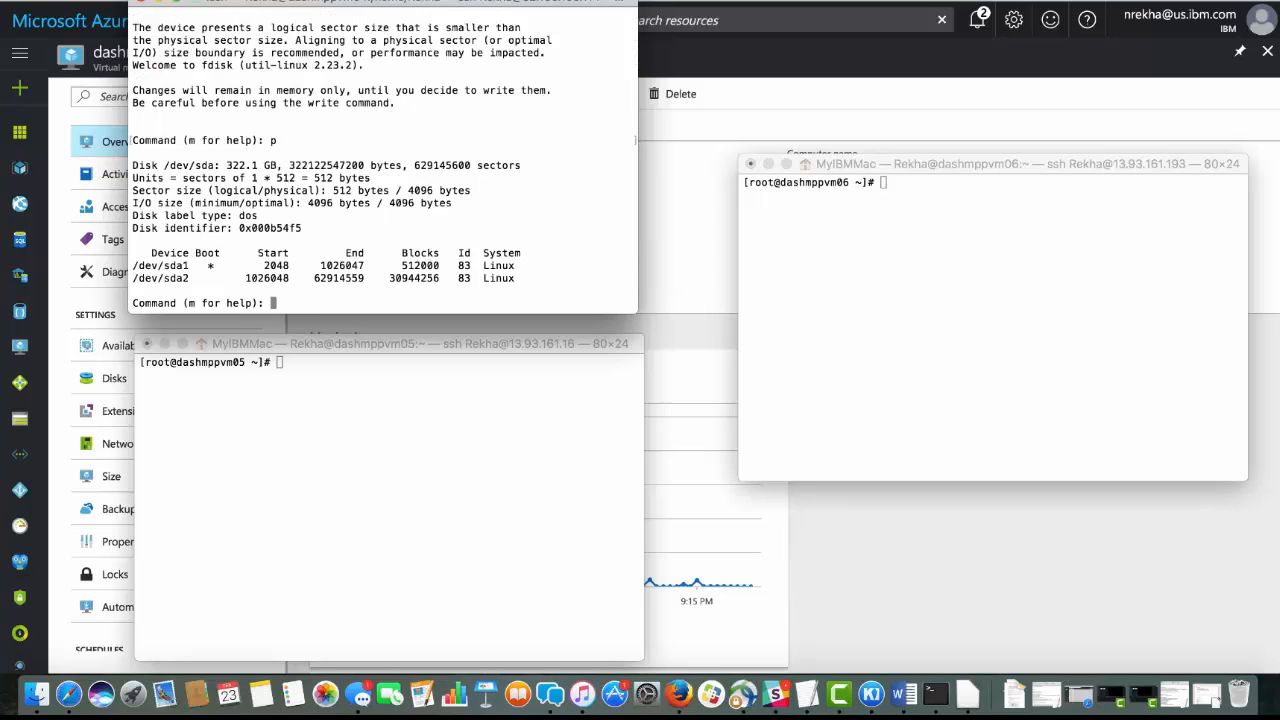
Create a new primary partition on /dev/sda with the default number and first and last sectors, and write the partition table
type("n")
key("Return")
type("p")
key("Return")
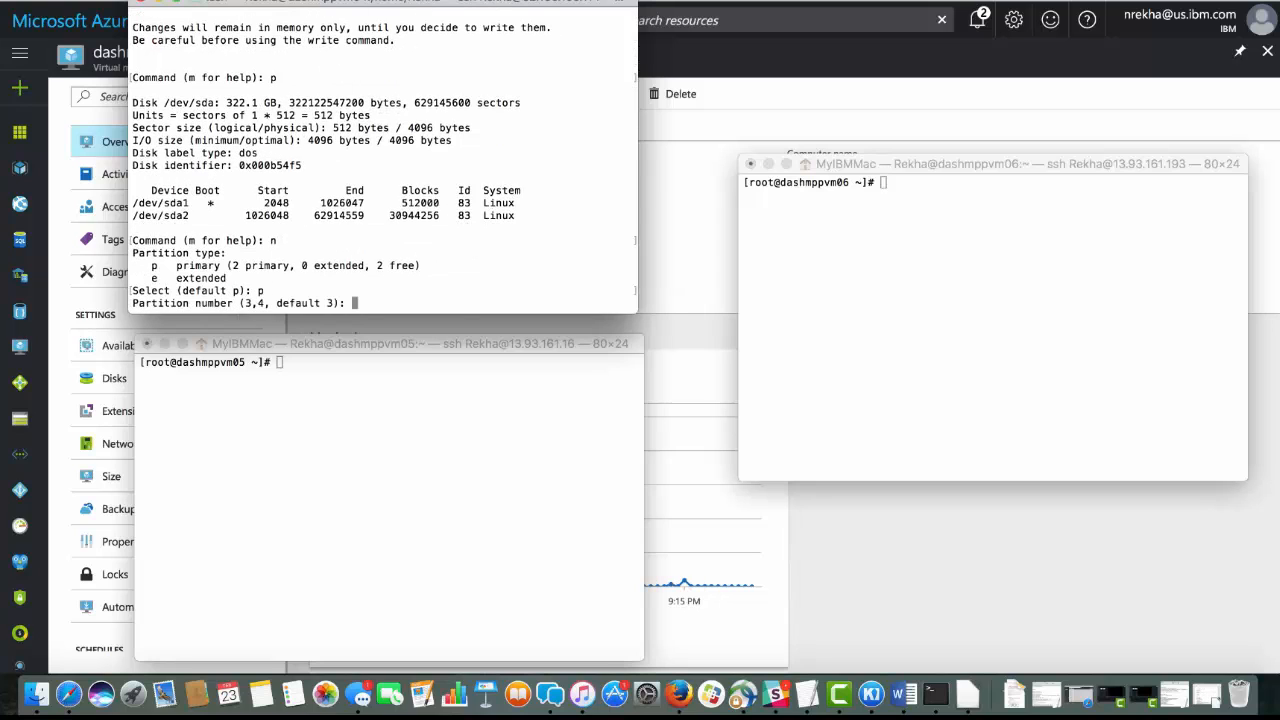
key("Return")
key("Return")
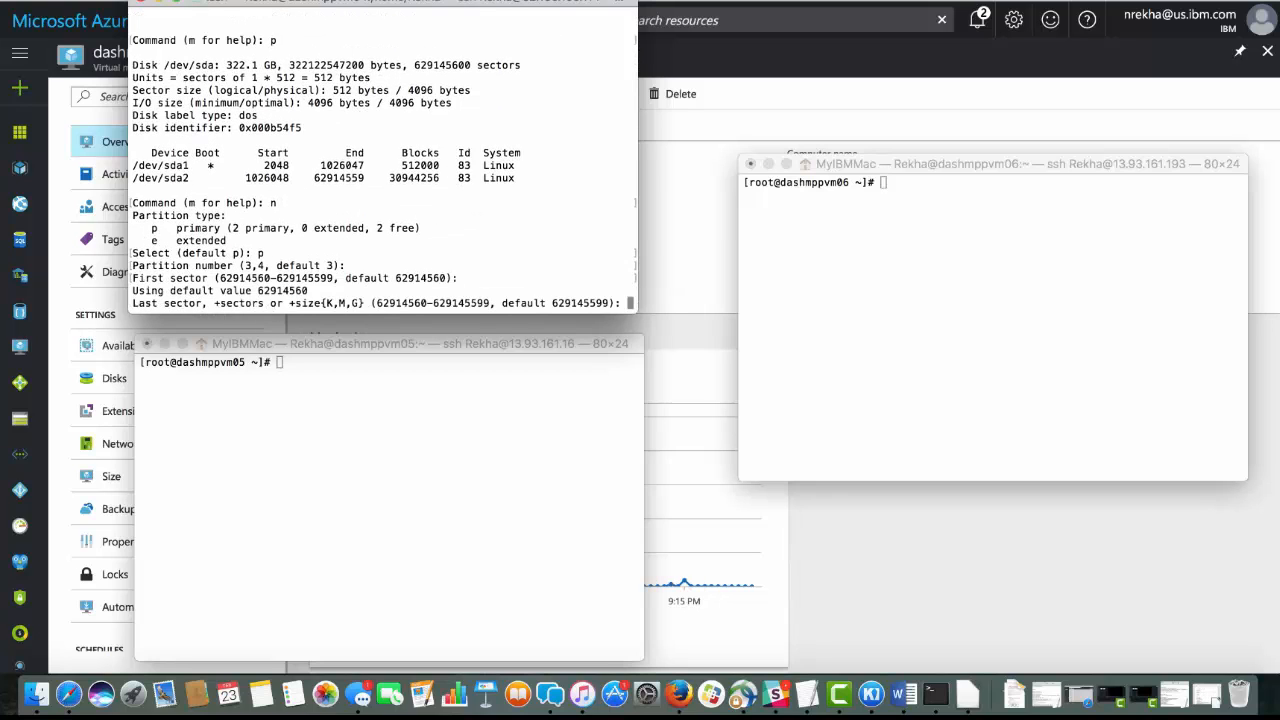
key("Return")
type("w")
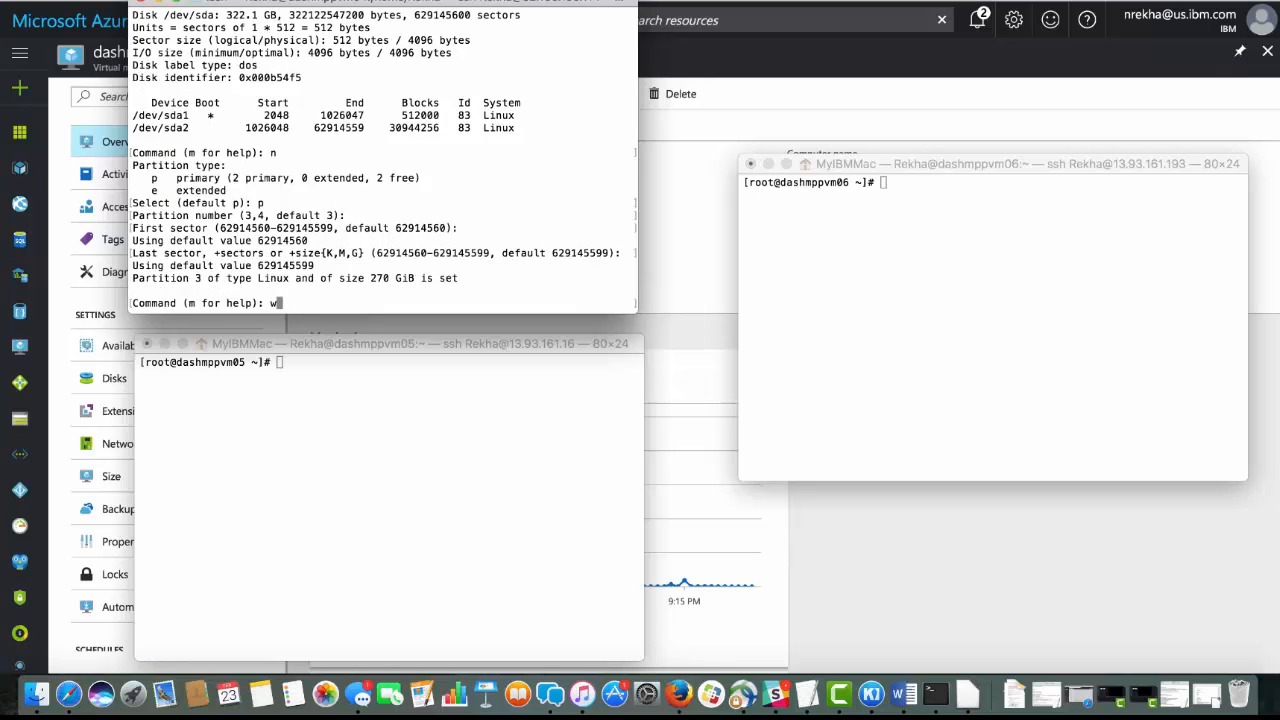
key("Return")
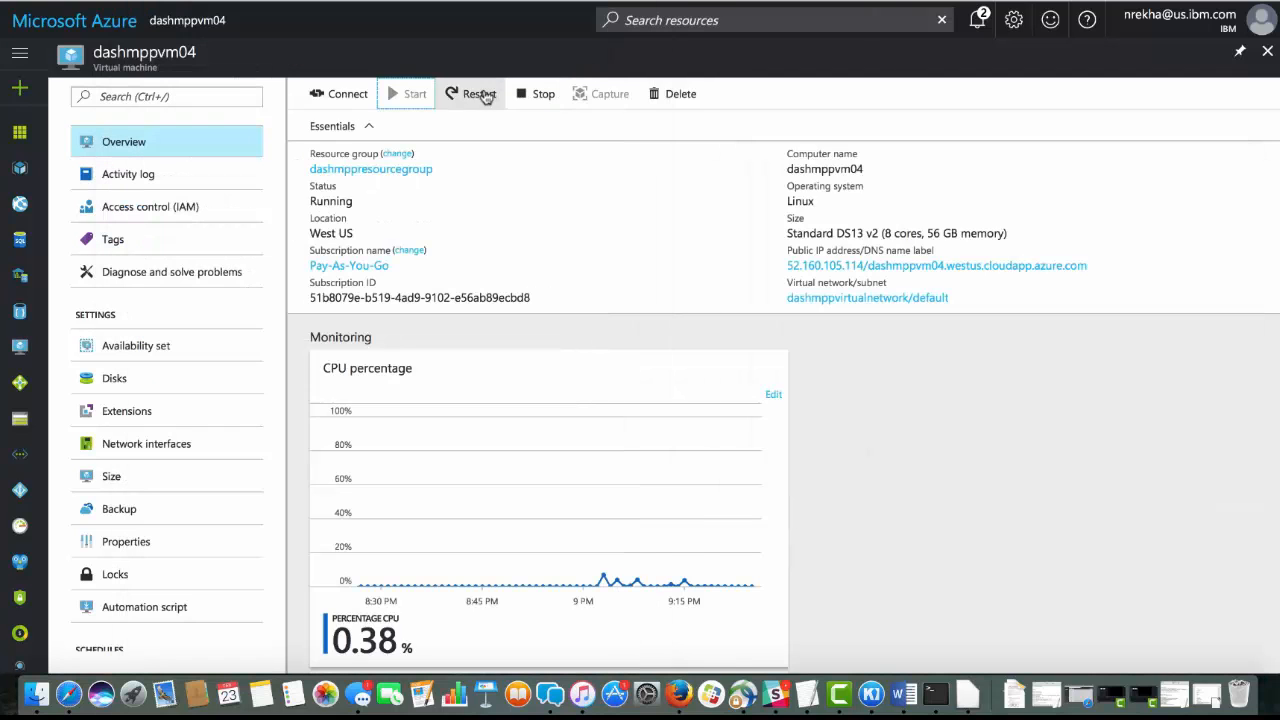
Switch to the Azure portal and restart the dashmppvm04 virtual machine
left_click(478, 99)
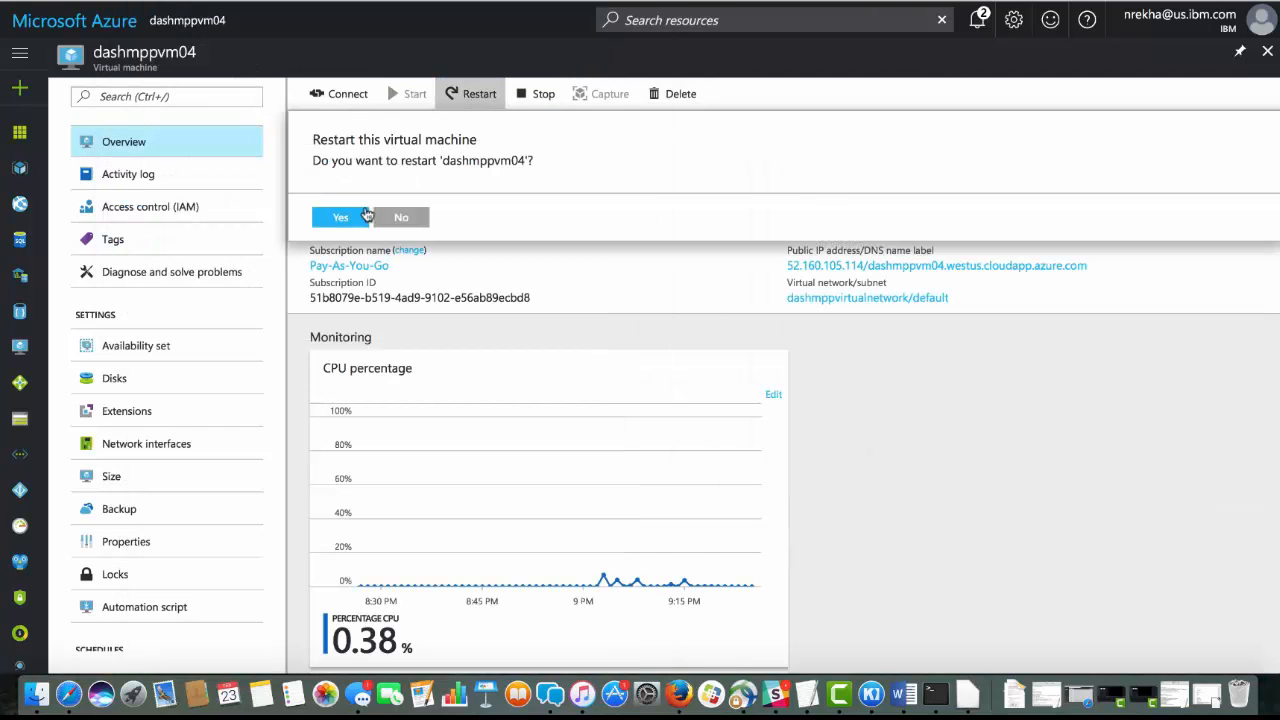
left_click(348, 219)
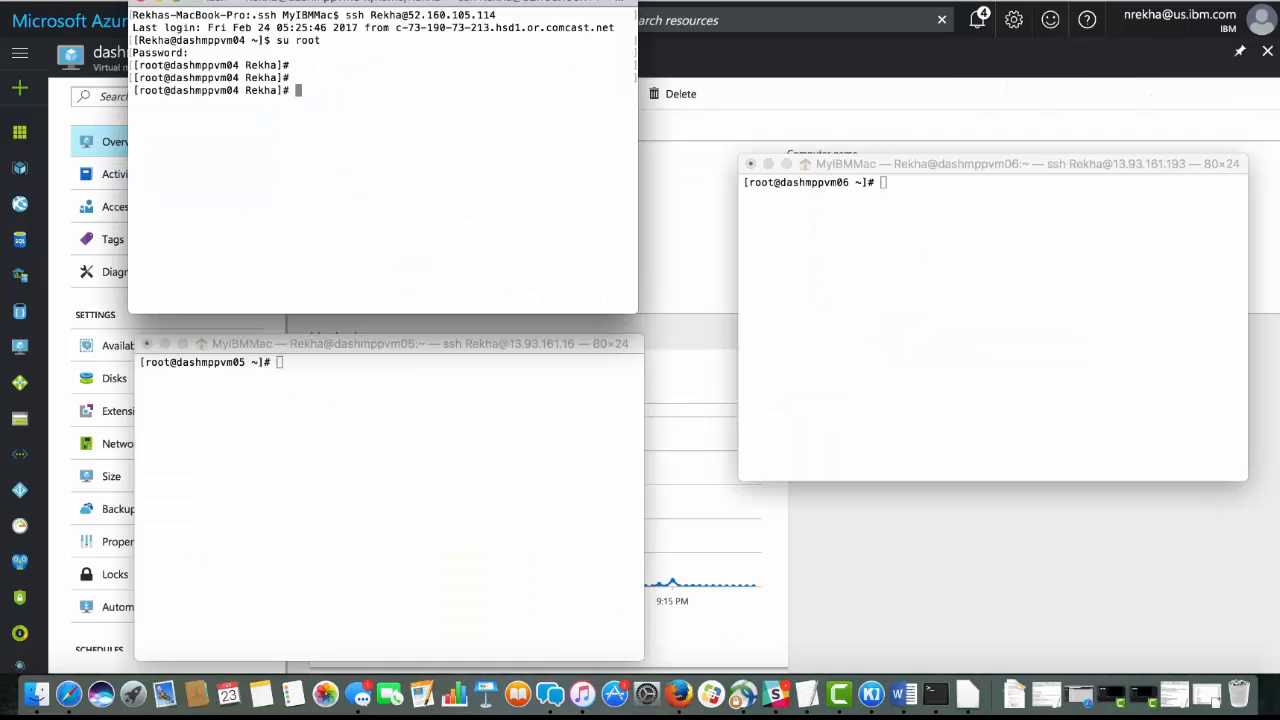
Check the mounted file systems with df -hk and the partitions with fdisk -l | grep sd in the root session of dashmppvm04
type("df -hk")
key("Return")
type("fdisk -l | grep sd")
key("Return")
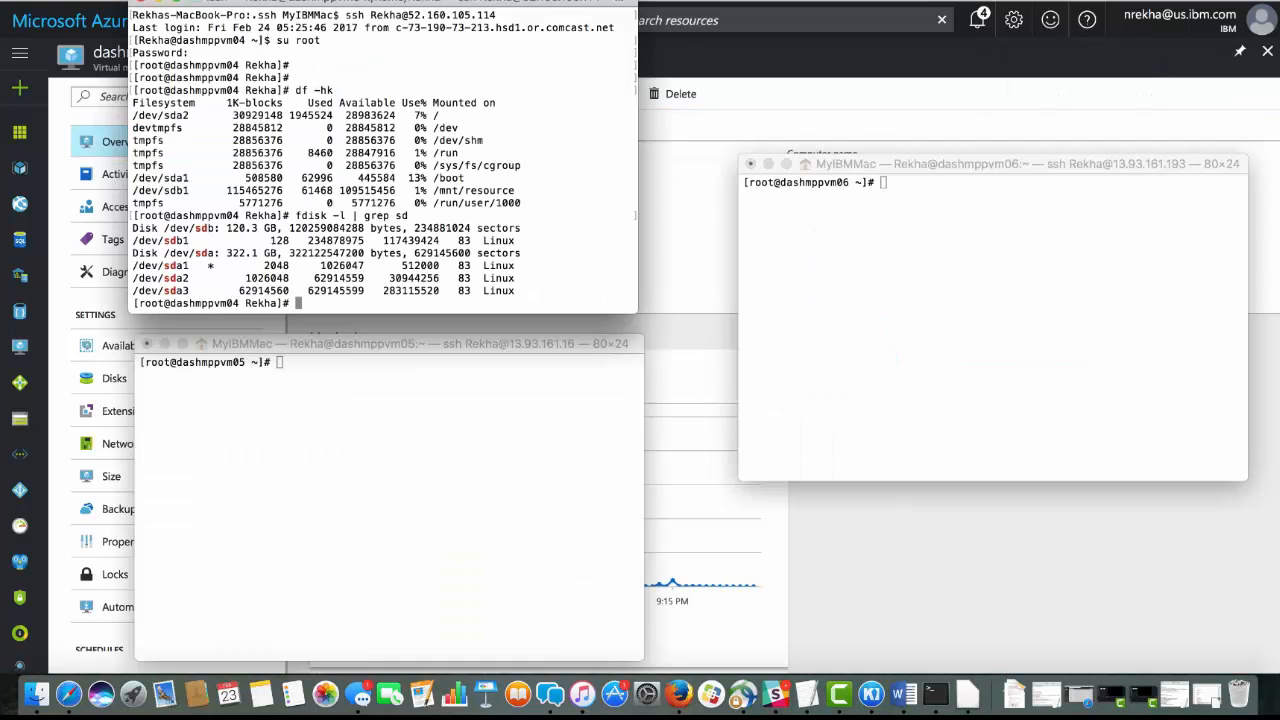
left_click_drag(165, 290, 519, 288)
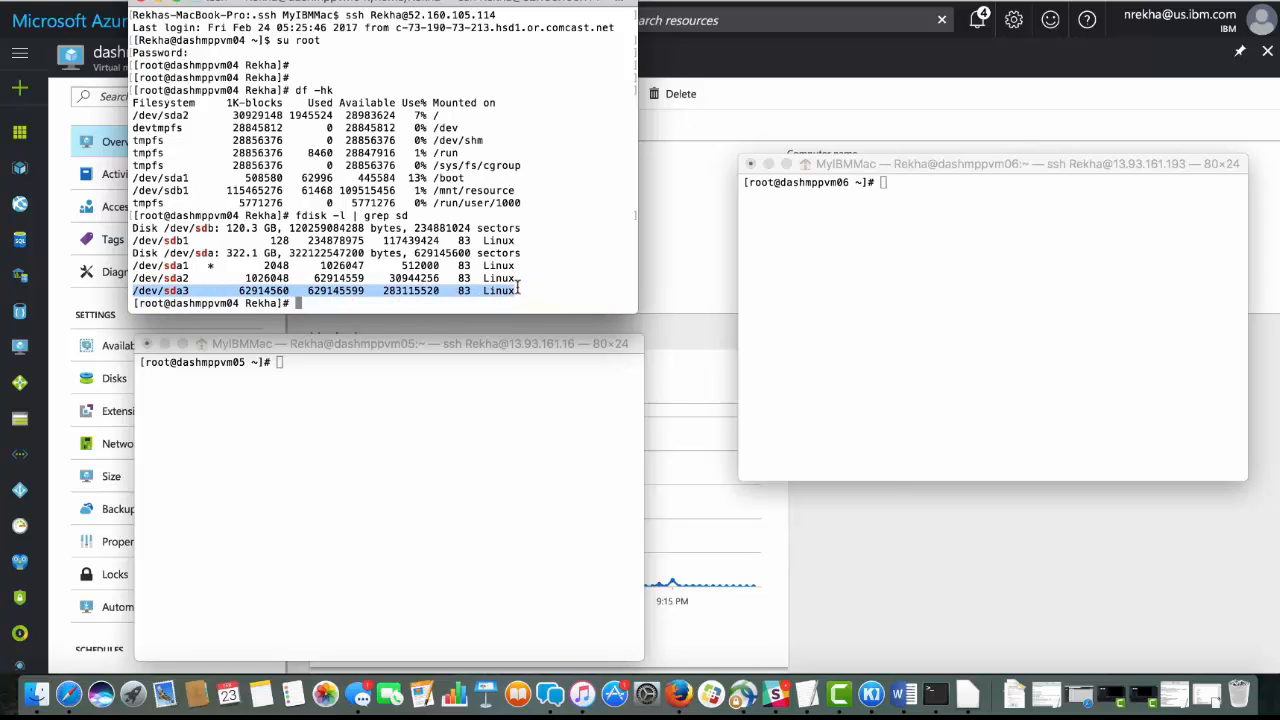
Create the directory /mnt/clusterfs on dashmppvm04 and format /dev/sda3 with mkfs.ext4
type("mkdir /mnt/clustersfs")
key("Return")
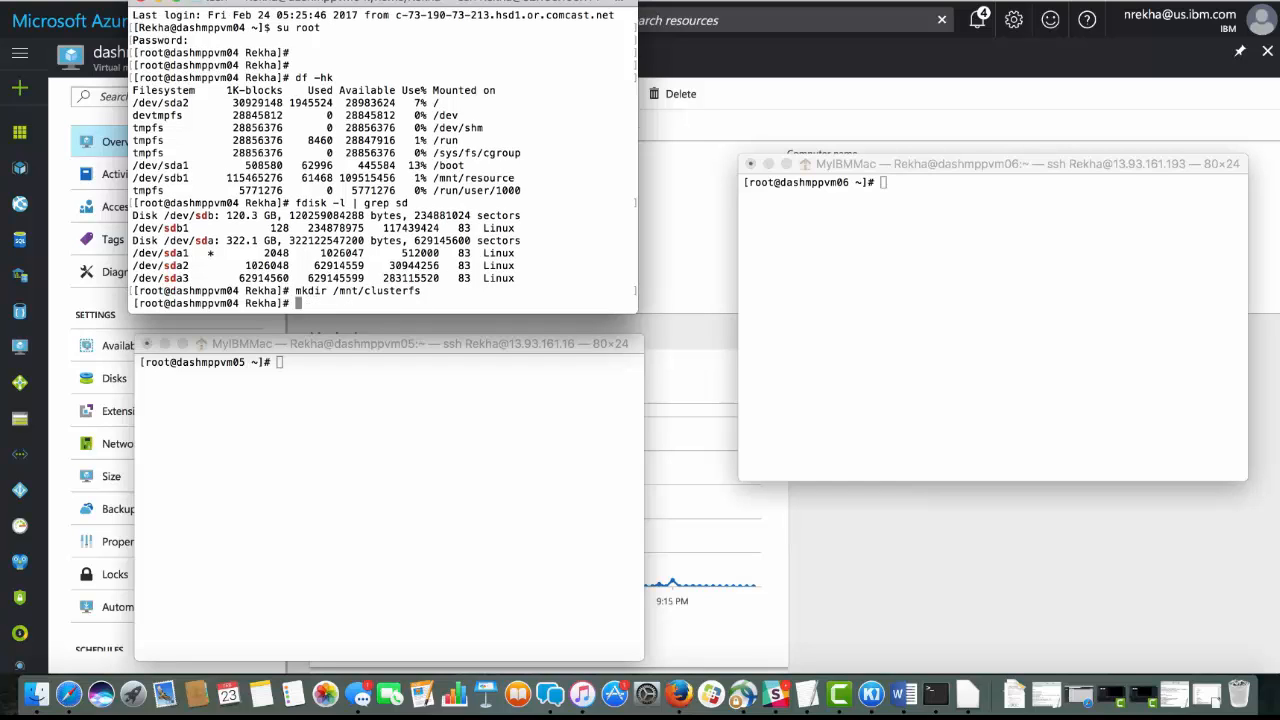
type("mkfs.ext4")
left_click_drag(132, 278, 192, 278)
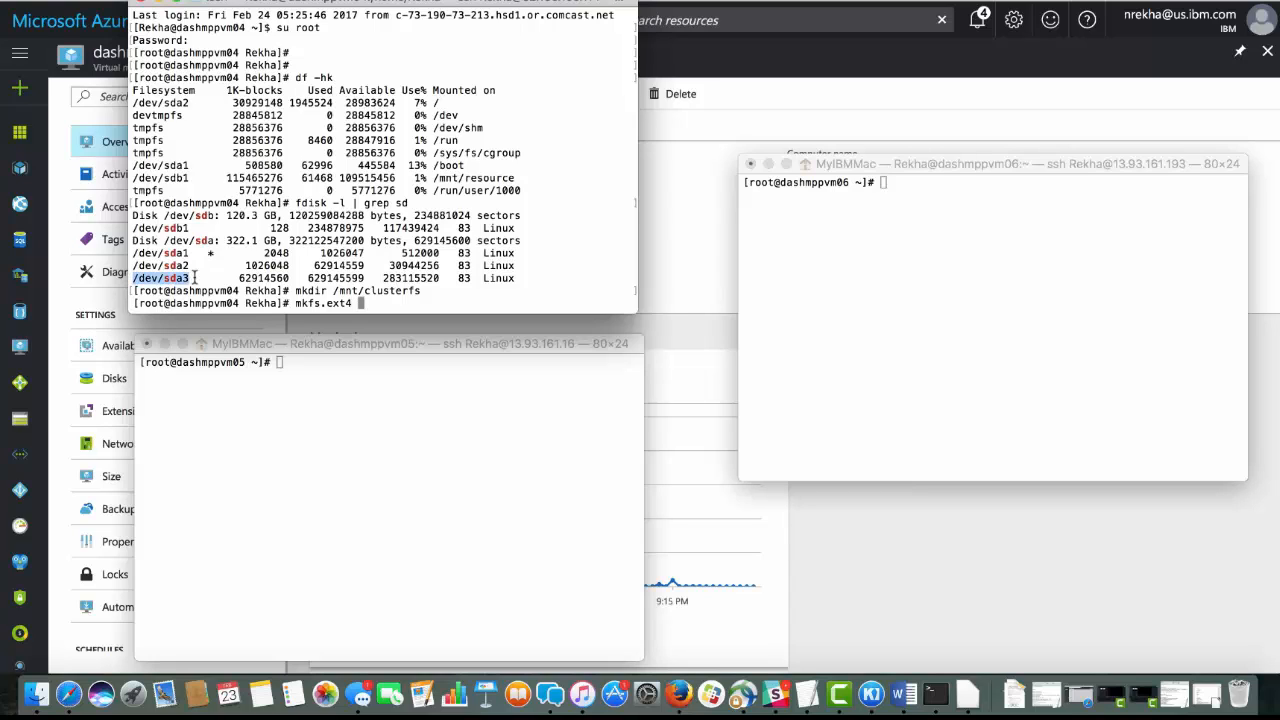
key("super+c")
key("super+v")
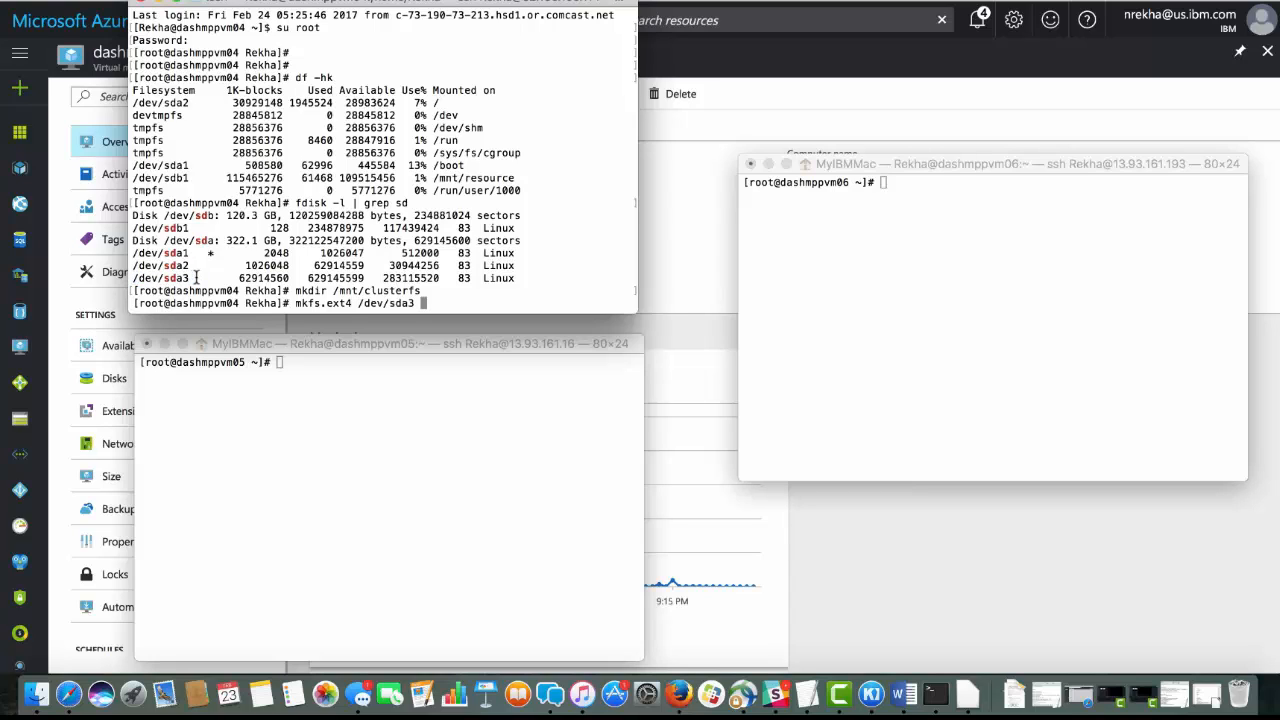
key("Return")
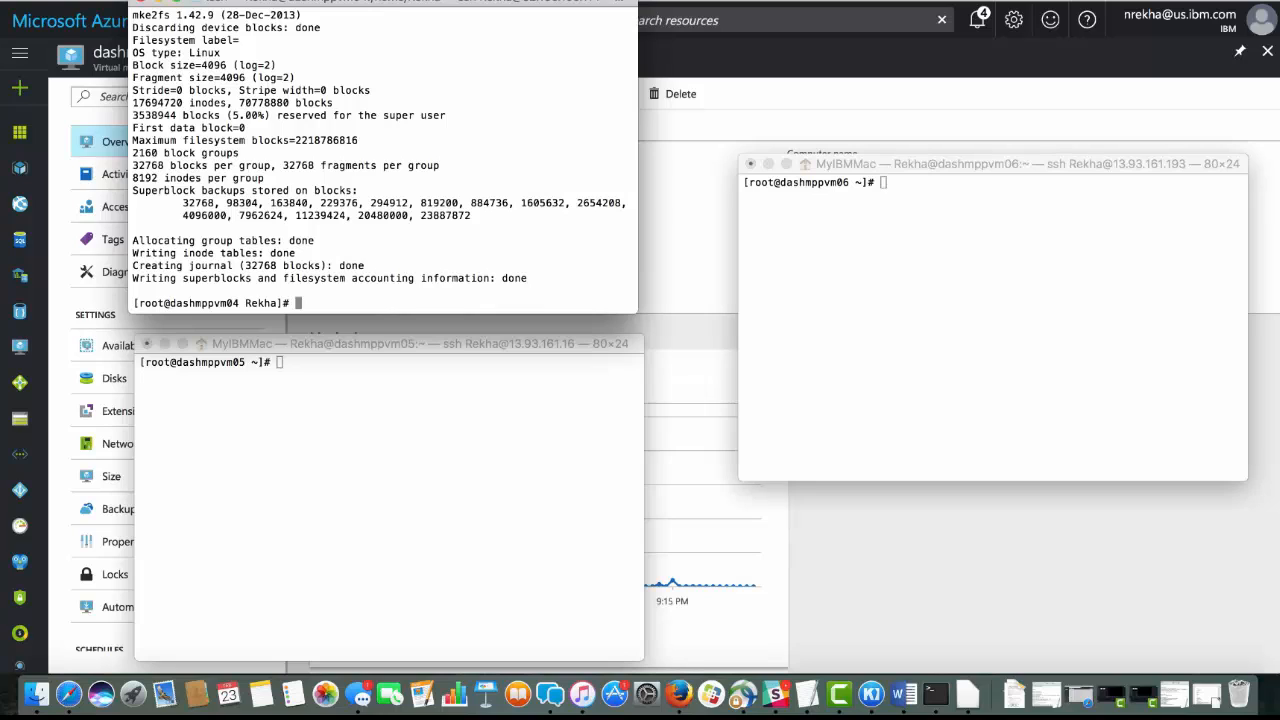
Clear the dashmppvm04 terminal, mount /dev/sda3 on /mnt/clusterfs, and check the file system sizes with df -hk and df -h
key("ctrl+l")
type("mount /dev/sda3 /mnt/clusterfs")
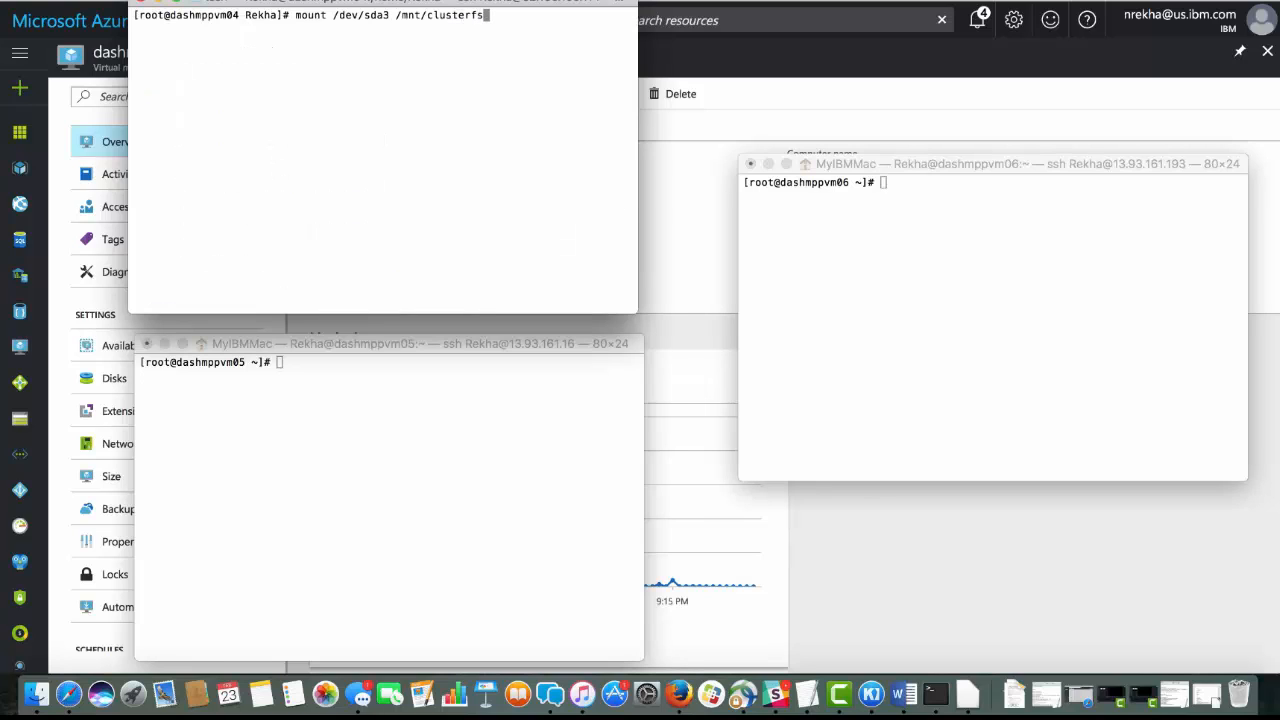
key("Return")
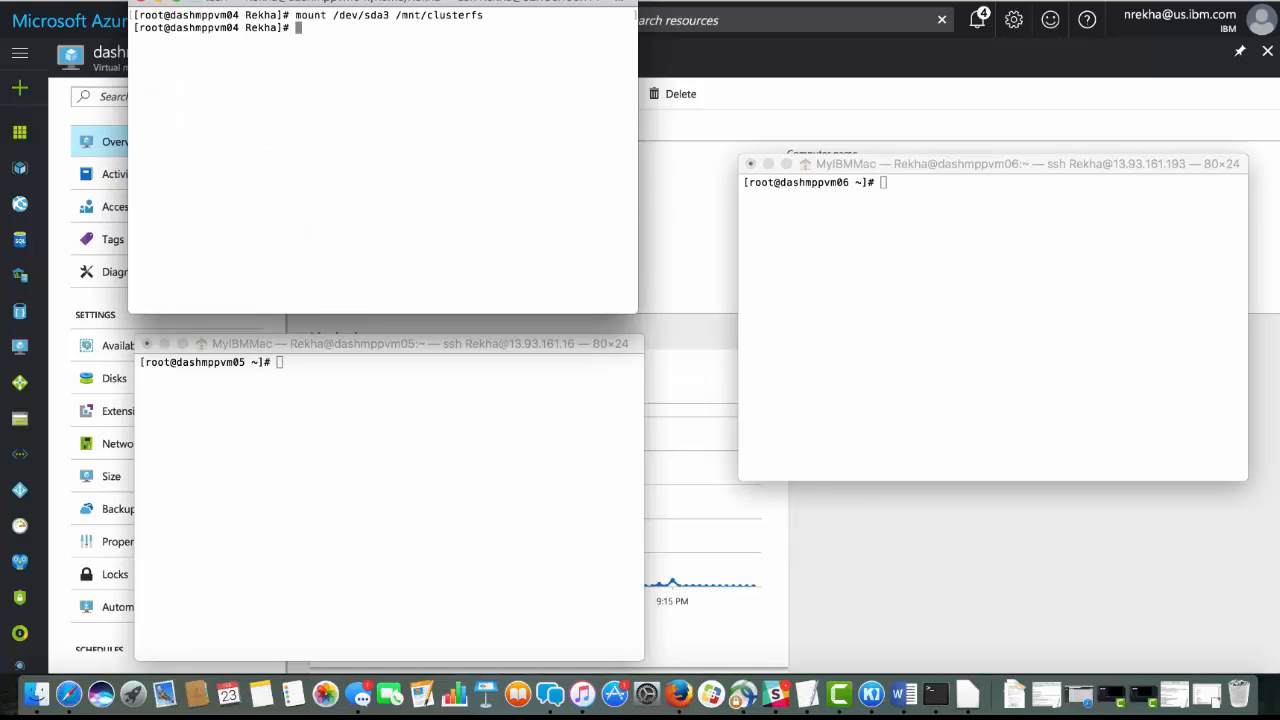
type("df -hk")
key("Return")
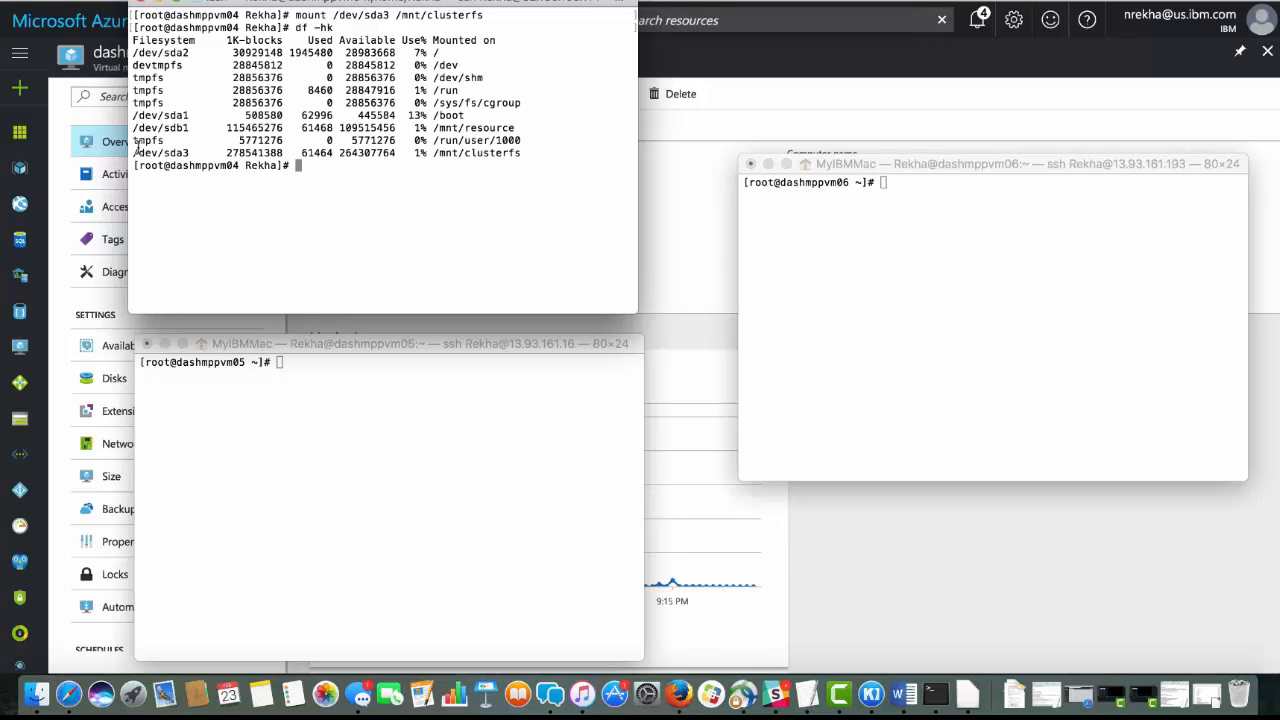
type("df -h")
key("Return")
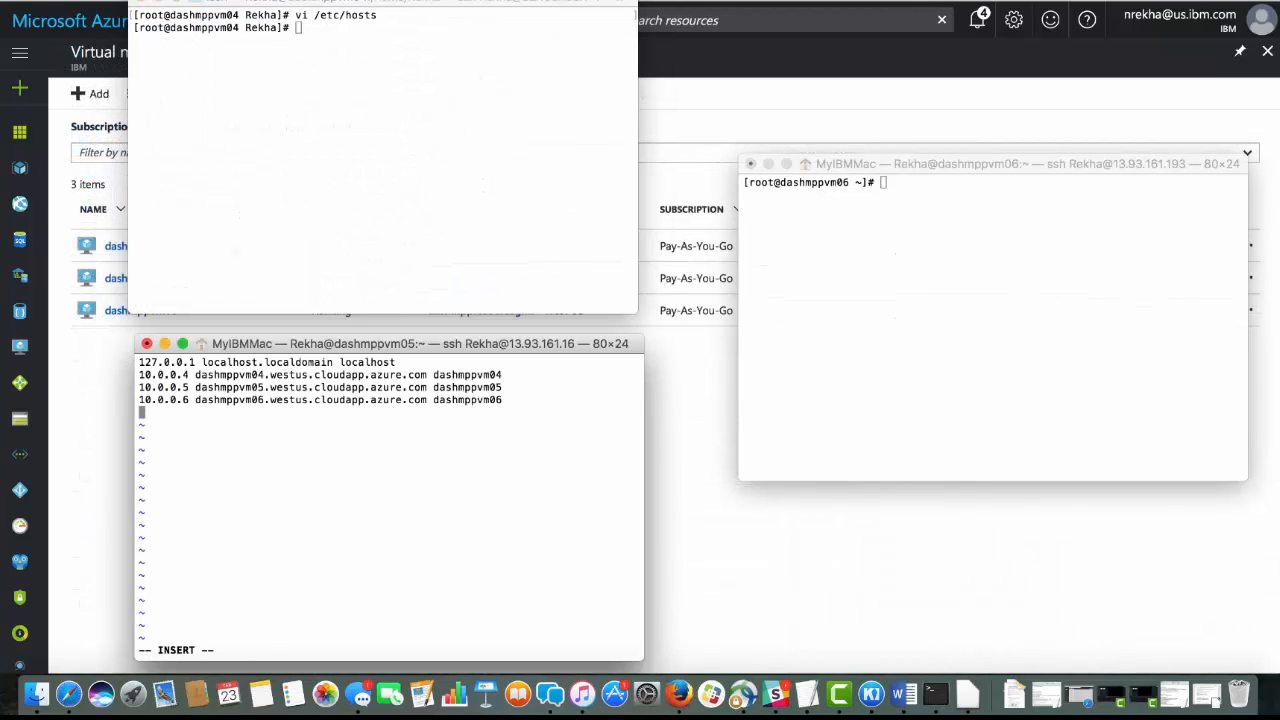
Edit /etc/hosts in vi on all three virtual machines, mapping 10.0.0.4, 10.0.0.5 and 10.0.0.6 to dashmppvm04, dashmppvm05 and dashmppvm06
key("Escape")
key("Up")
key("Up")
key("Up")
key("Right")
key("Right")
key("Right")
key("Right")
key("Right")
key("Down")
key("Down")
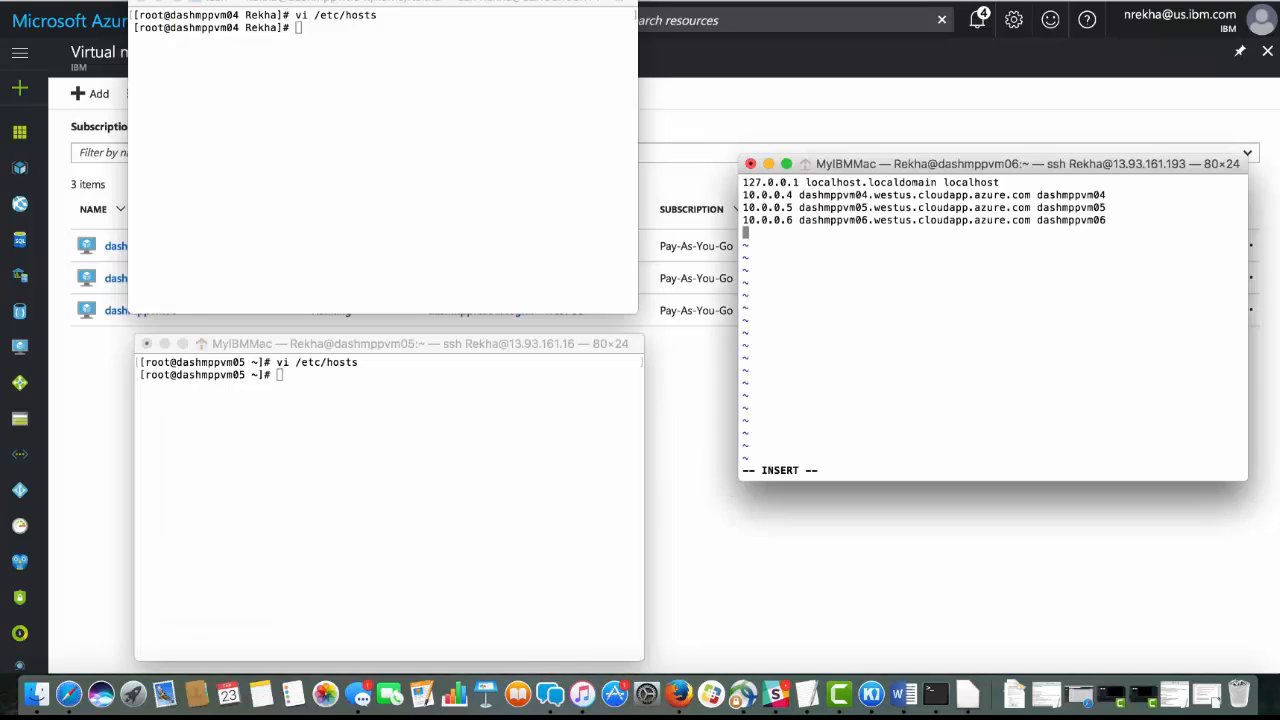
key("Escape")
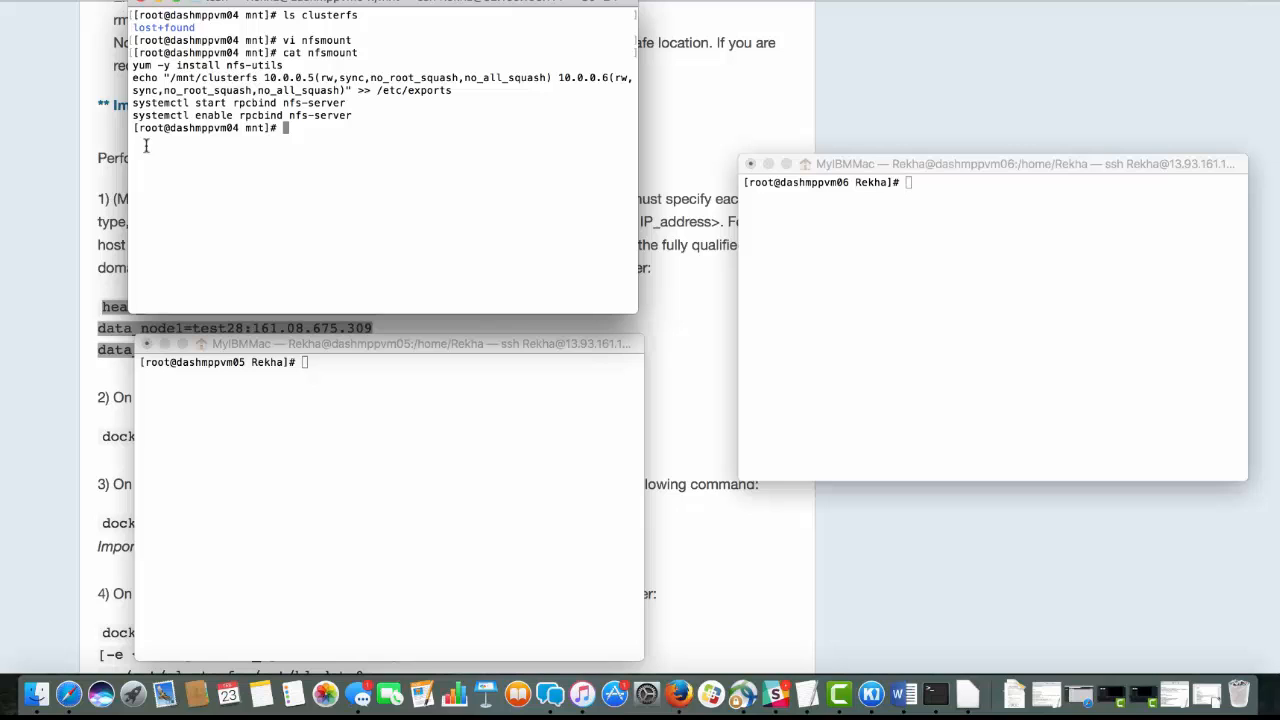
Install nfs-utils on dashmppvm04 and append the /mnt/clusterfs export for 10.0.0.5 and 10.0.0.6 (rw,sync,no_root_squash,no_all_squash) to /etc/exports
left_click_drag(132, 65, 304, 66)
key("super+v")
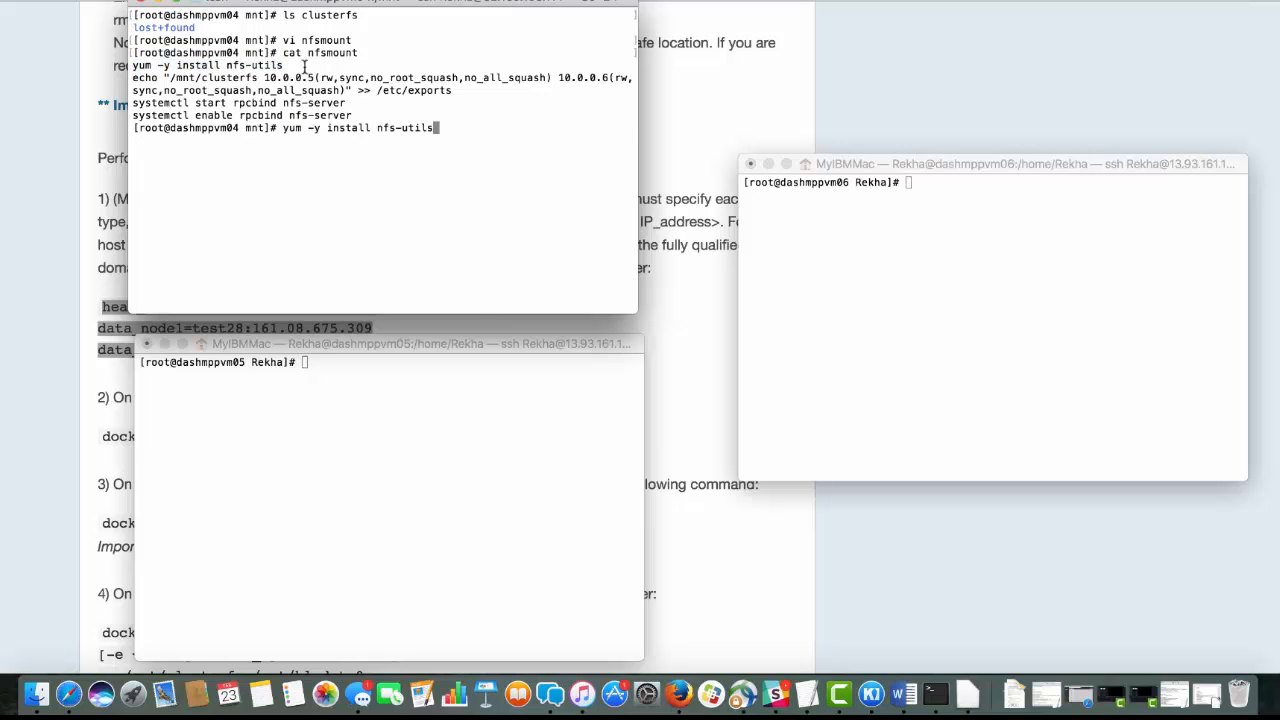
key("Return")
left_click_drag(133, 253, 463, 264)
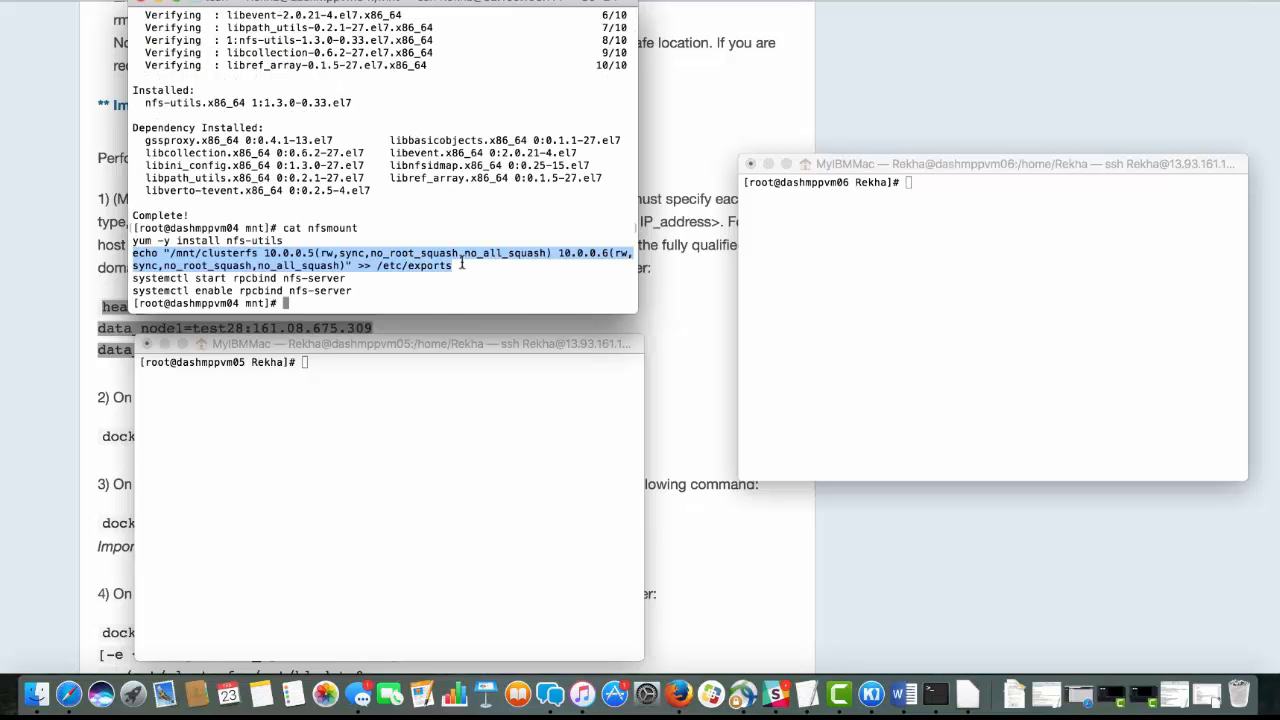
key("super+v")
key("Return")
Start and enable the rpcbind and nfs-server services on dashmppvm04 with systemctl
left_click_drag(137, 251, 362, 251)
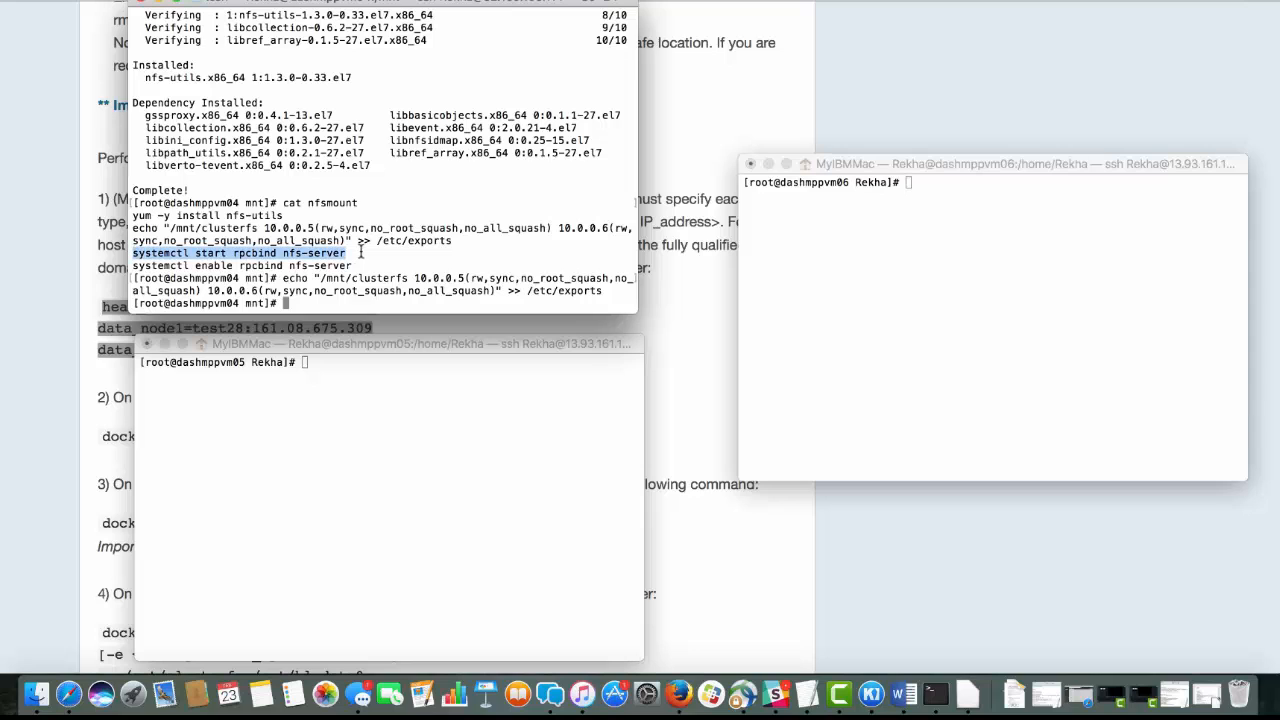
type("systemctl start rpcbind nfs-server")
key("Return")
left_click_drag(133, 253, 352, 253)
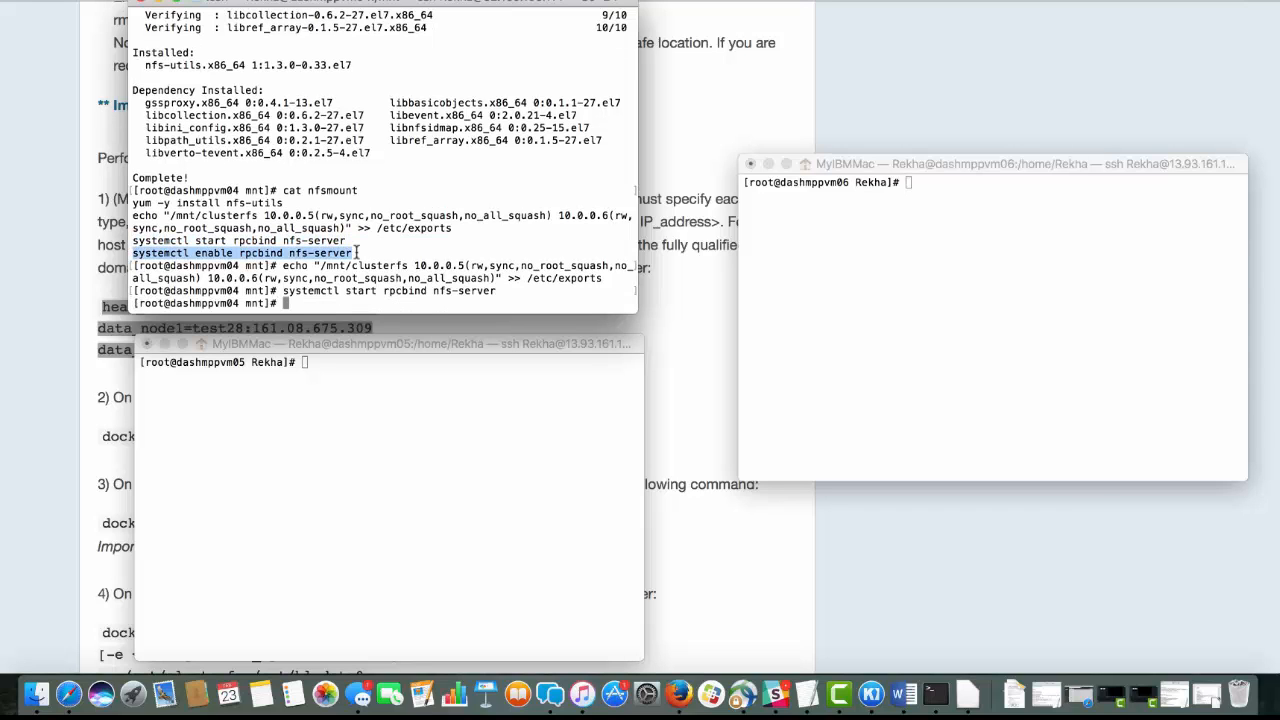
type("systemctl enable rpcbind nfs-server")
key("Return")
Export the NFS shares on dashmppvm04 with exportfs -a and refresh them with exportfs -r
type("exportfs -a")
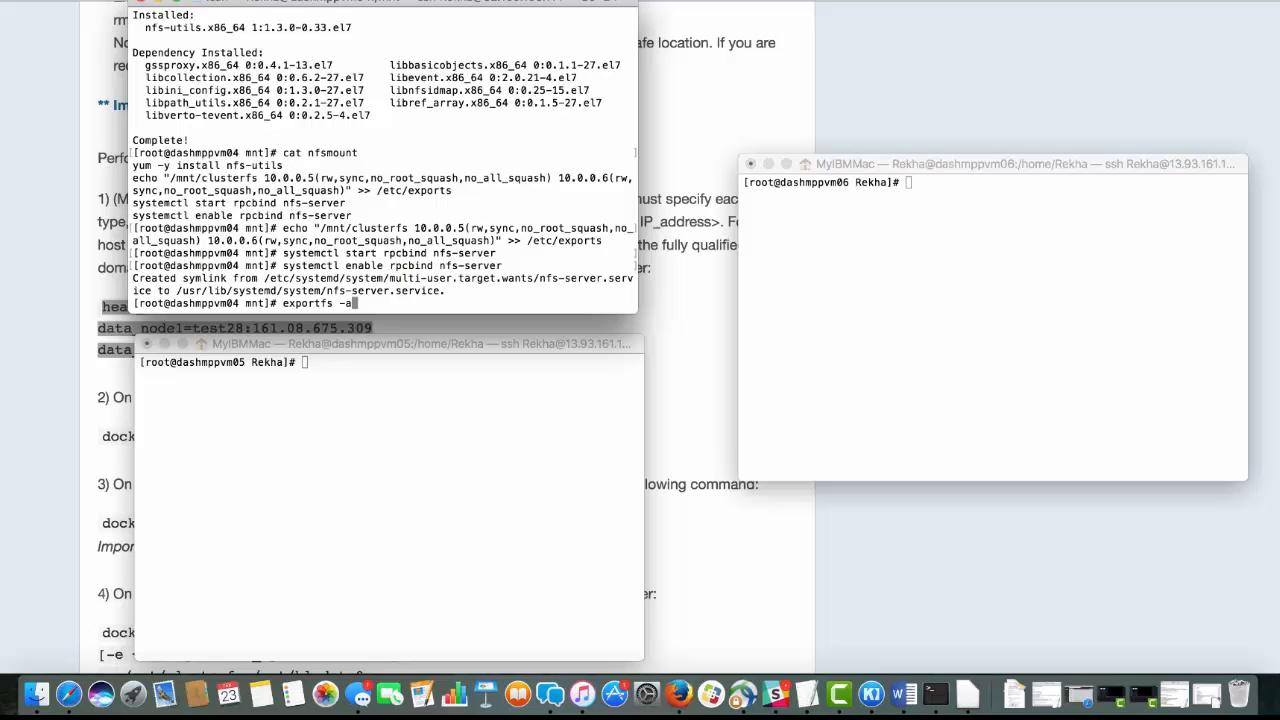
key("Return")
key("Up")
key("BackSpace")
type("r")
key("Return")
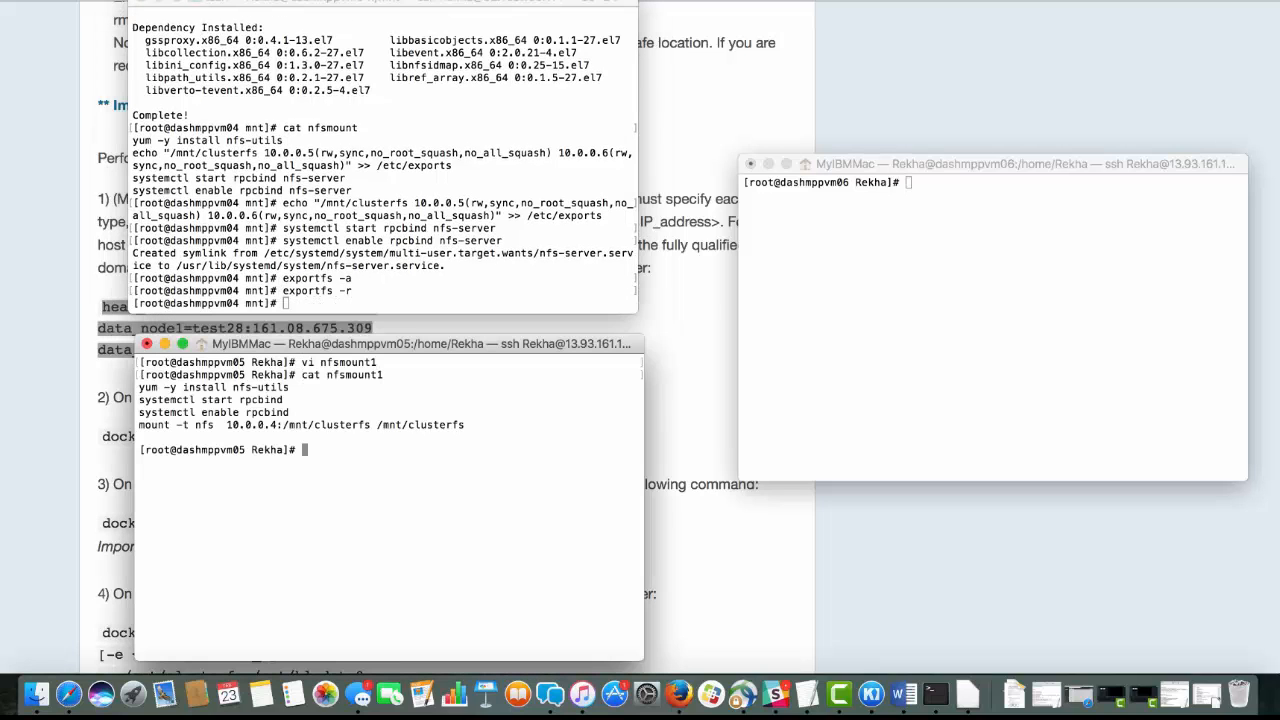
Install nfs-utils on dashmppvm05 with yum -y install nfs-utils and display the nfsmount1 file again
left_click_drag(139, 388, 324, 389)
type("yum -y install nfs-utils")
key("Return")
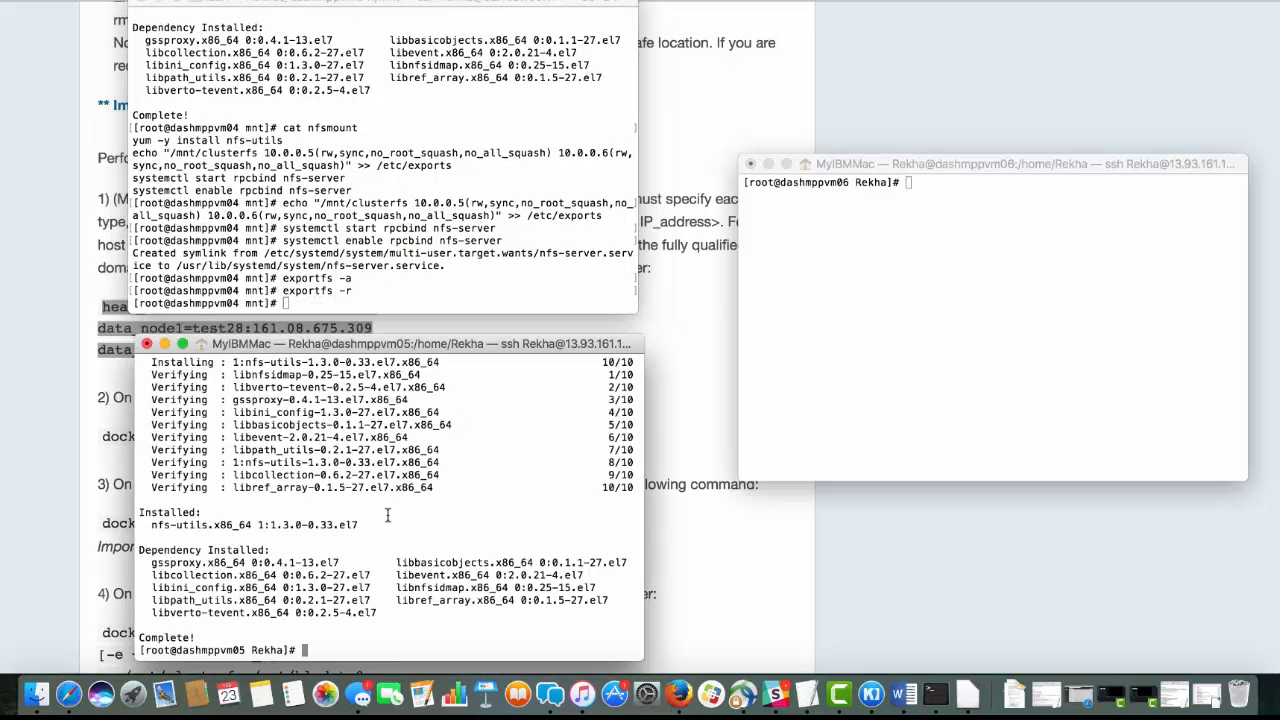
key("Up")
key("Up")
key("Return")
Start and enable the rpcbind service on dashmppvm05 with systemctl
left_click_drag(139, 600, 315, 599)
type("systemctl start rpcbind")
key("Return")
left_click_drag(139, 600, 290, 600)
type("systemctl enable rpcbind")
key("Return")
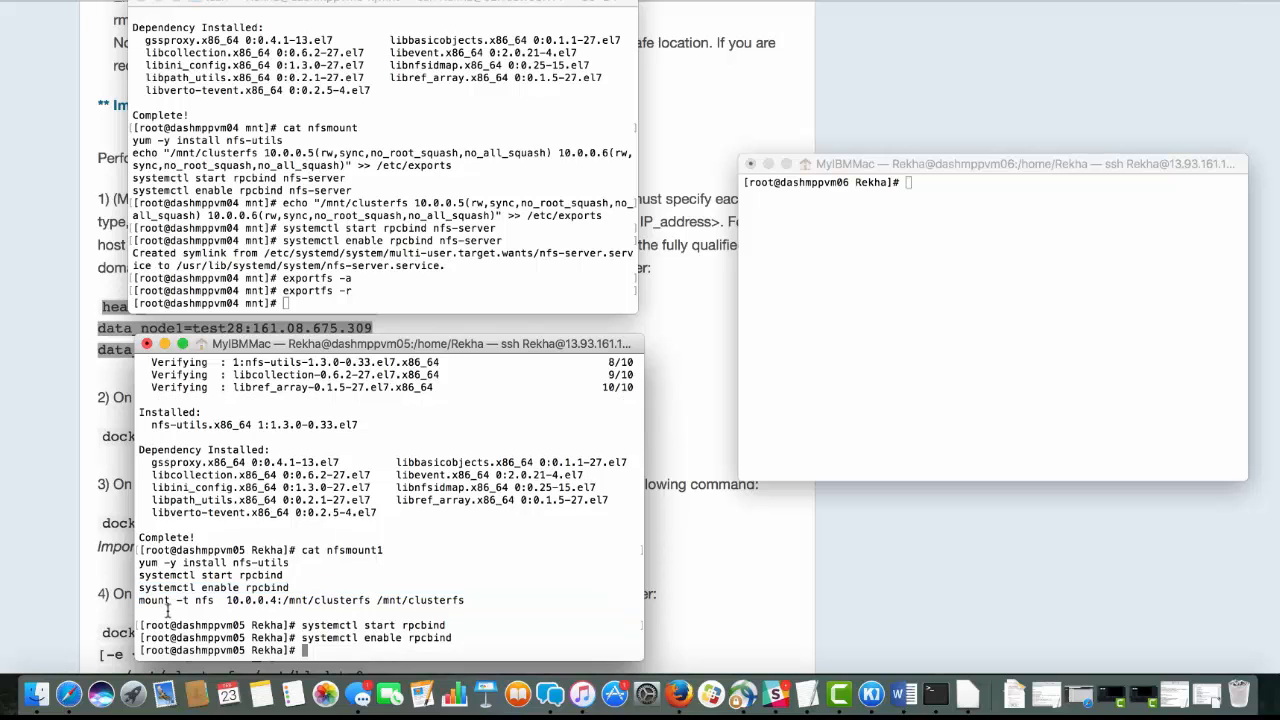
Create /mnt/clusterfs on dashmppvm05, mount 10.0.0.4:/mnt/clusterfs on it over NFS, and list its contents
left_click_drag(139, 600, 486, 599)
key("super+c")
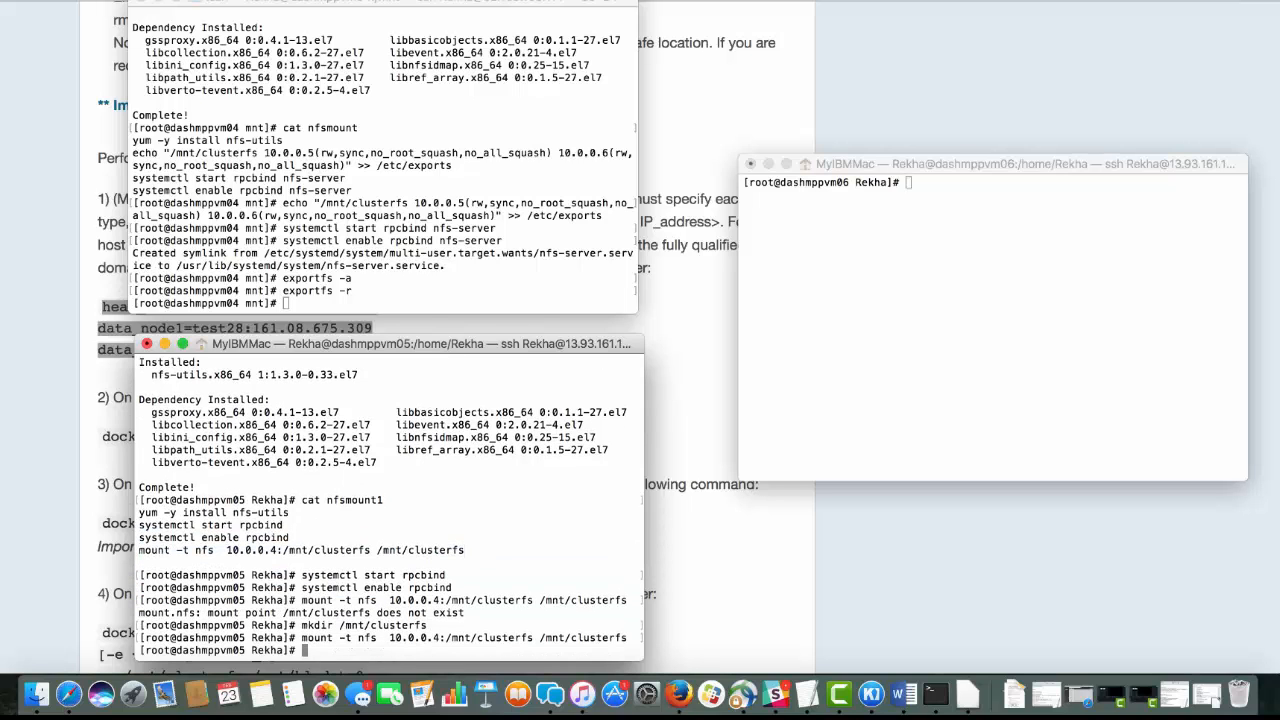
type("ls !$")
key("Return")
Install nfs-utils on dashmppvm06 with yum -y install nfs-utils and start its rpcbind service
left_click_drag(139, 475, 289, 475)
type("yum -y install nfs-utils")
key("Return")
left_click_drag(139, 487, 283, 487)
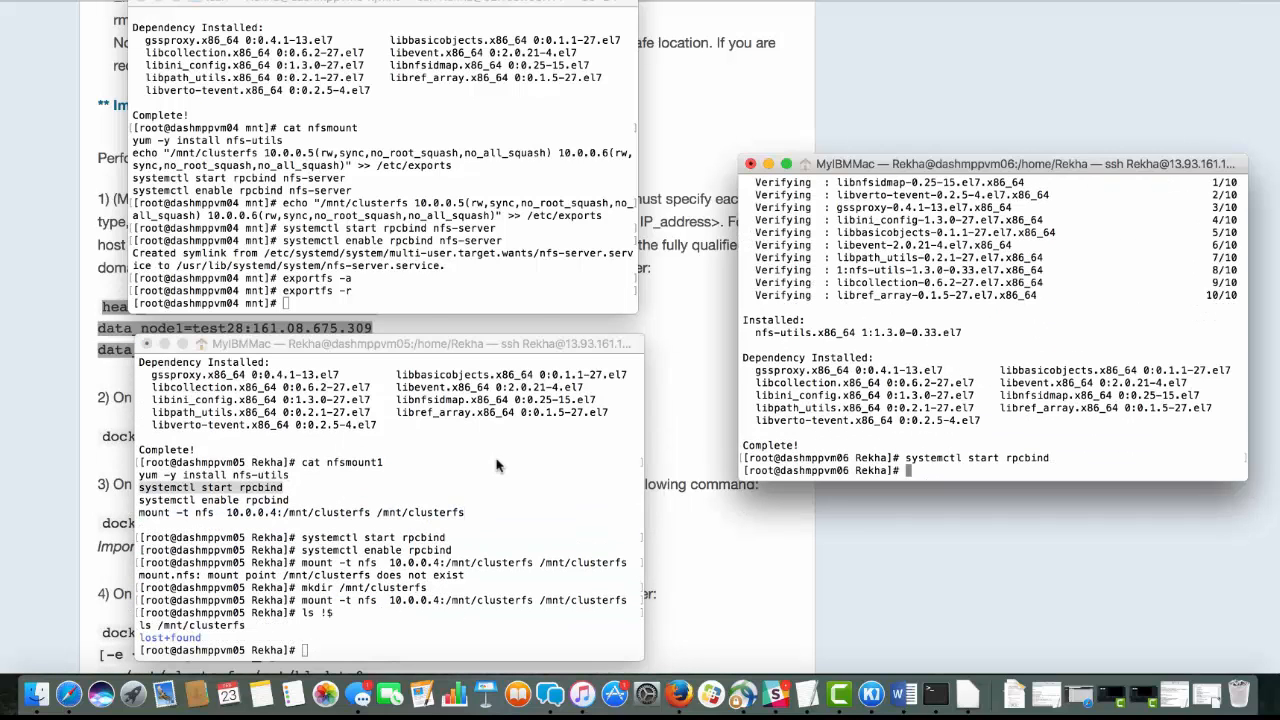
type("systemctl start rpcbind")
key("Return")
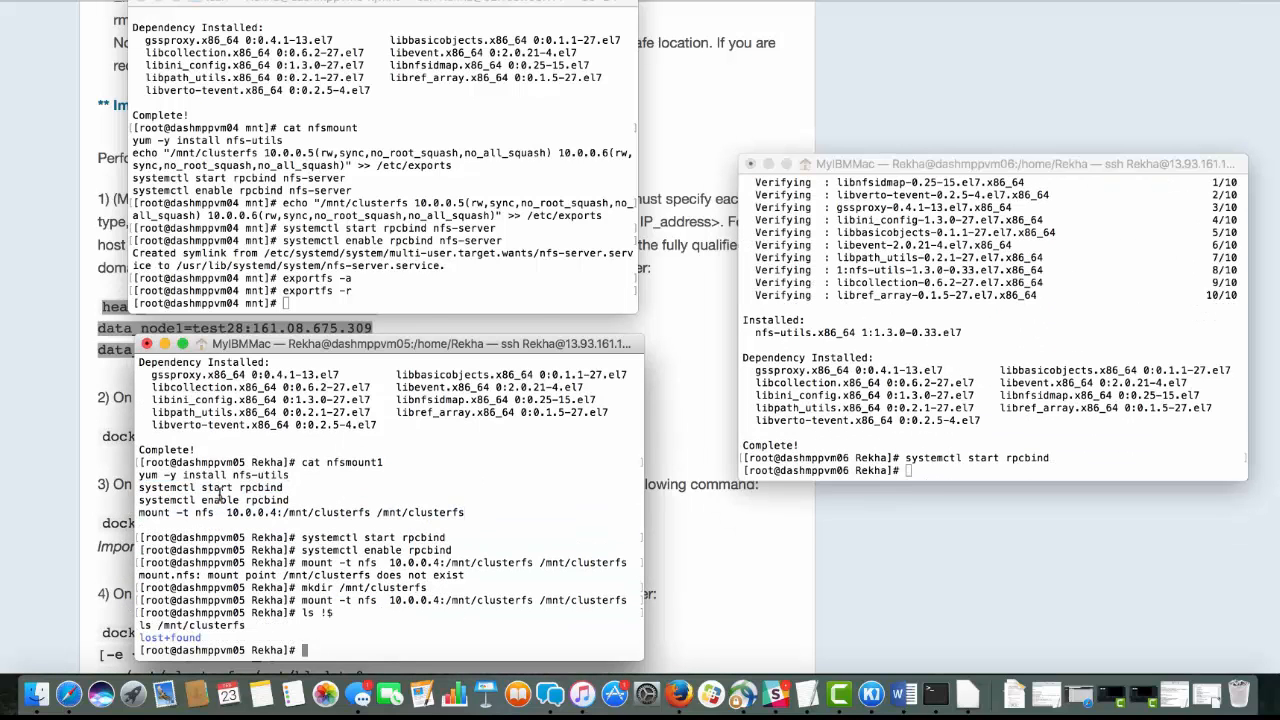
Enable rpcbind on dashmppvm06 and mount 10.0.0.4:/mnt/clusterfs over NFS on a new /mnt/clusterfs directory
left_click_drag(140, 499, 290, 499)
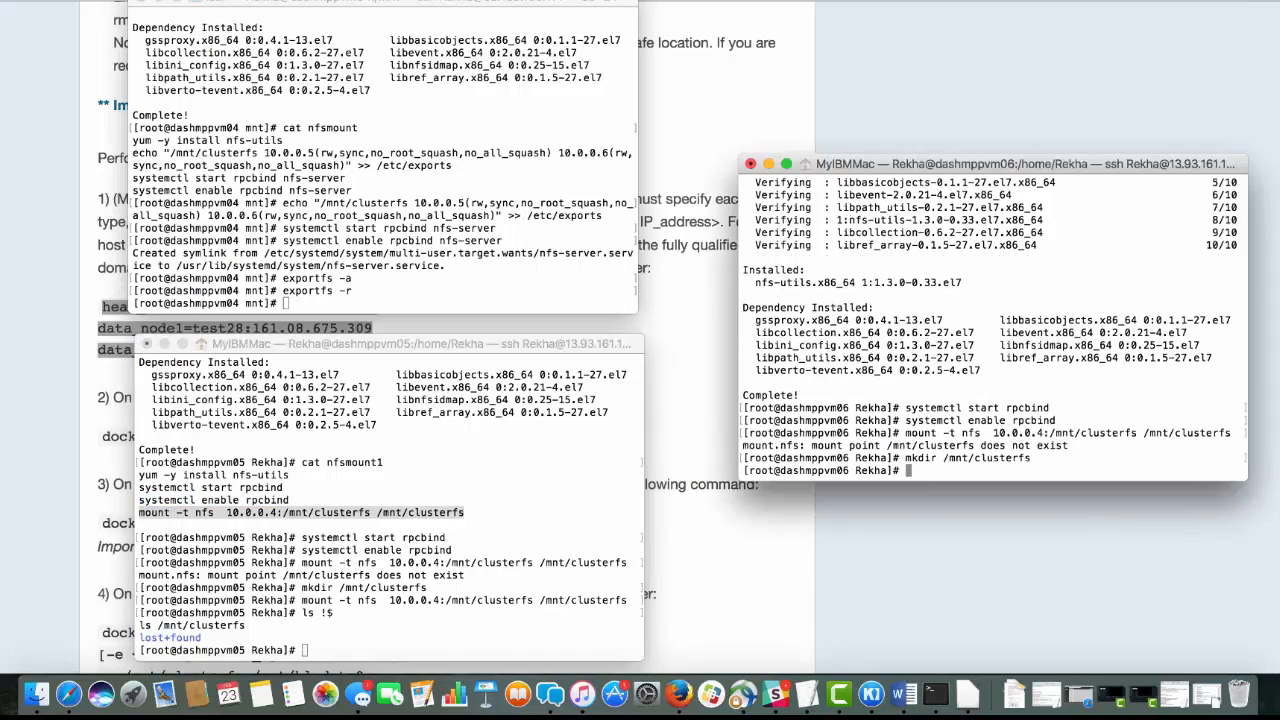
key("super+v")
key("Return")
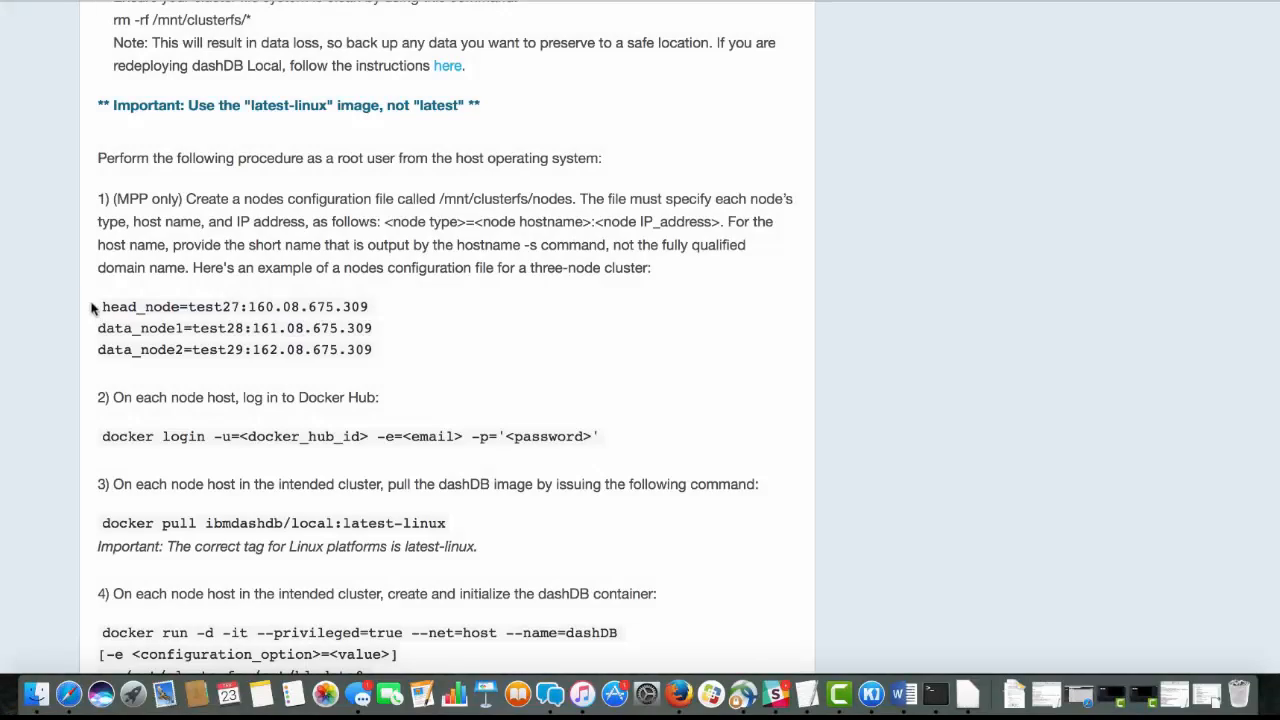
On dashmppvm04, save /mnt/clusterfs/nodes in vi with head_node=dashmppvm04:10.0.0.4, data_node1=dashmppvm05:10.0.0.5 and data_node2=dashmppvm06:10.0.0.6, following the documented example, and clear the terminal
left_click_drag(100, 307, 395, 357)
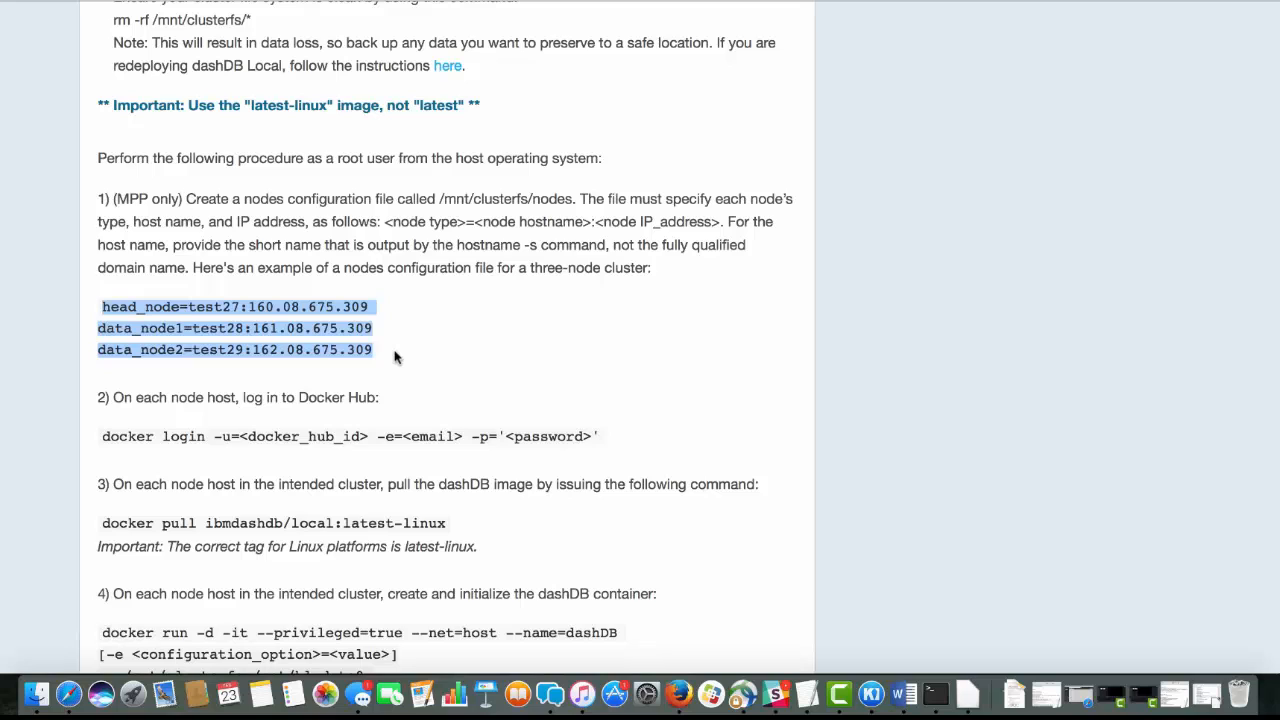
left_click(935, 693)
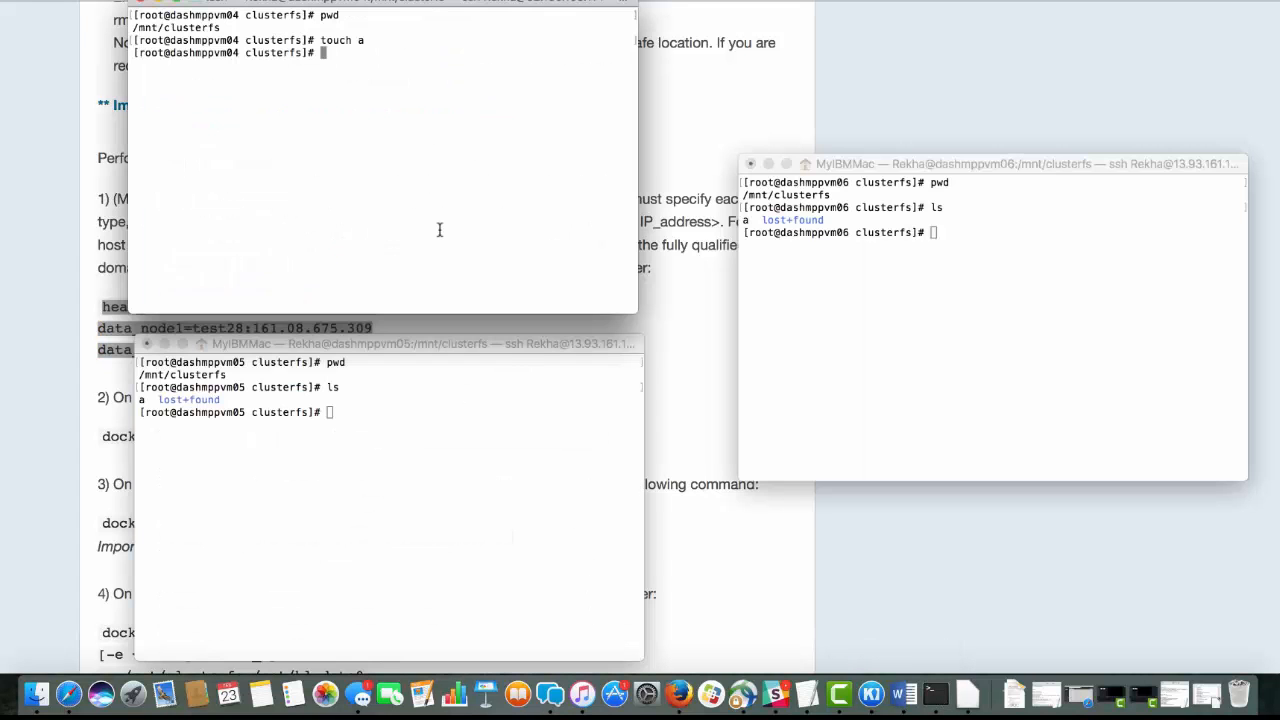
type("vi nodes")
key("Return")
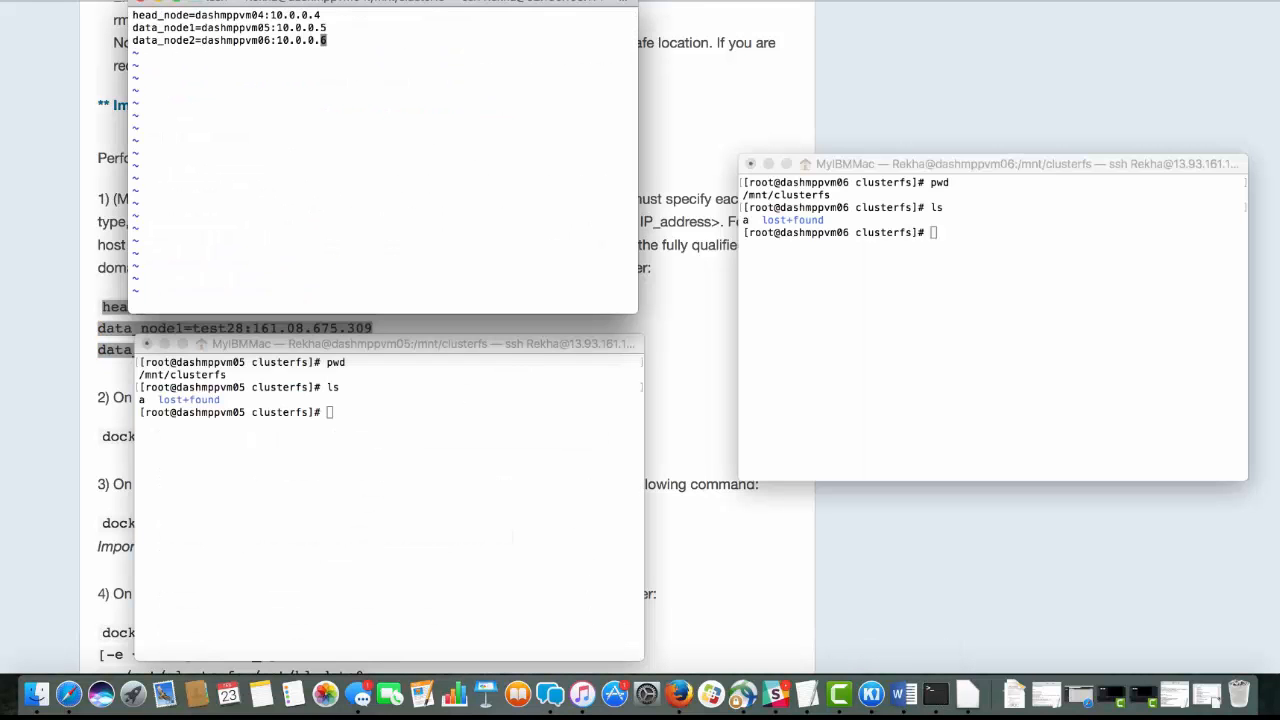
type(":wq")
key("Return")
type("clear")
key("Return")
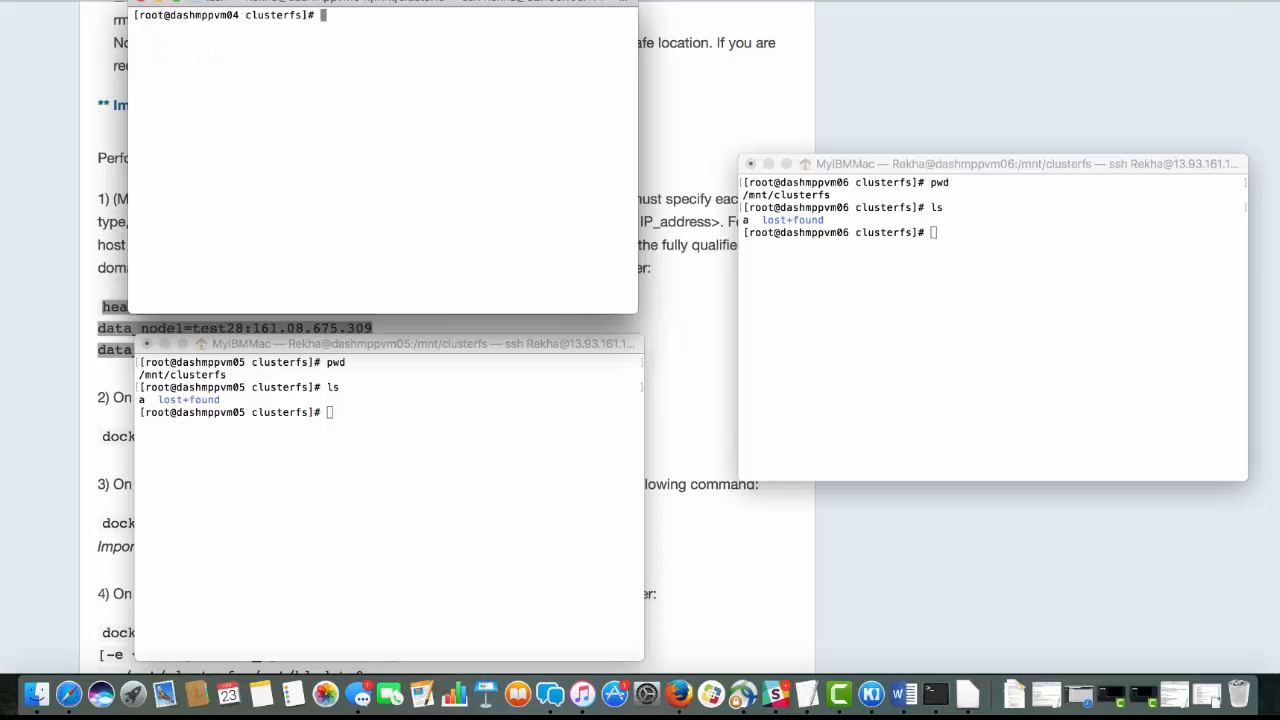
Display the shared nodes file on dashmppvm05 and dashmppvm06 with cat nodes
left_click(463, 505)
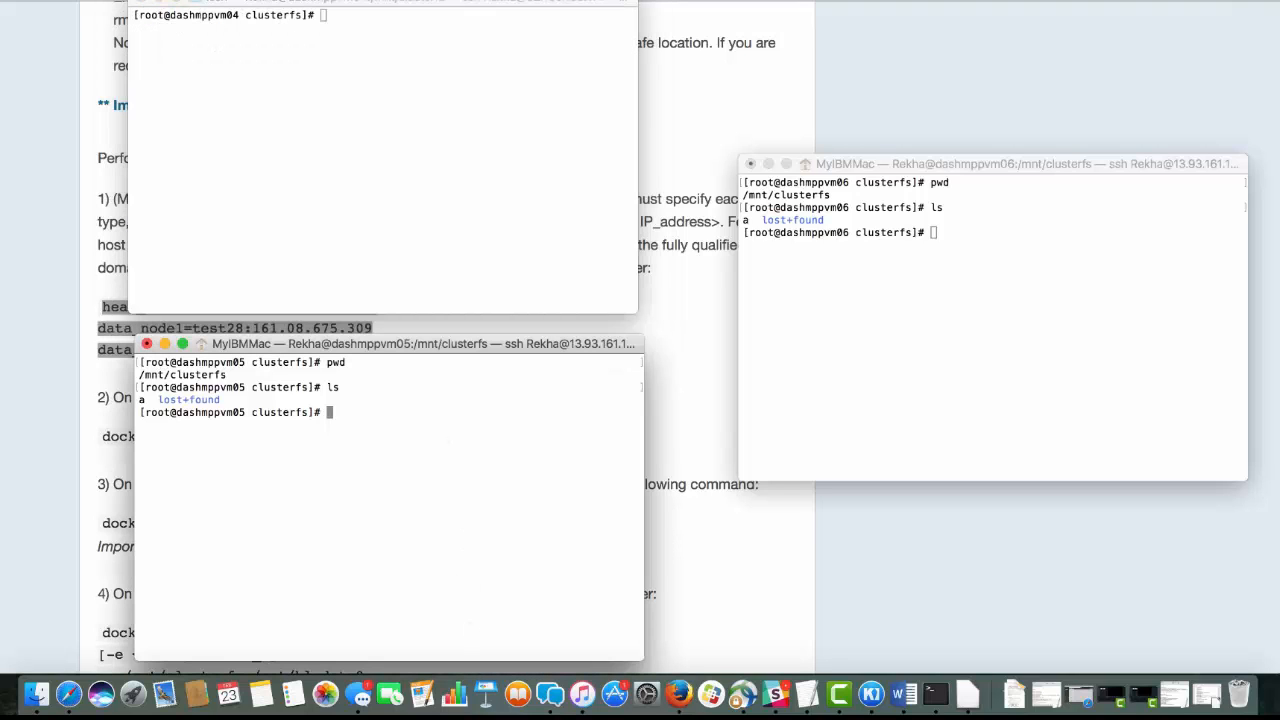
type("cat nodes")
key("Return")
left_click(745, 390)
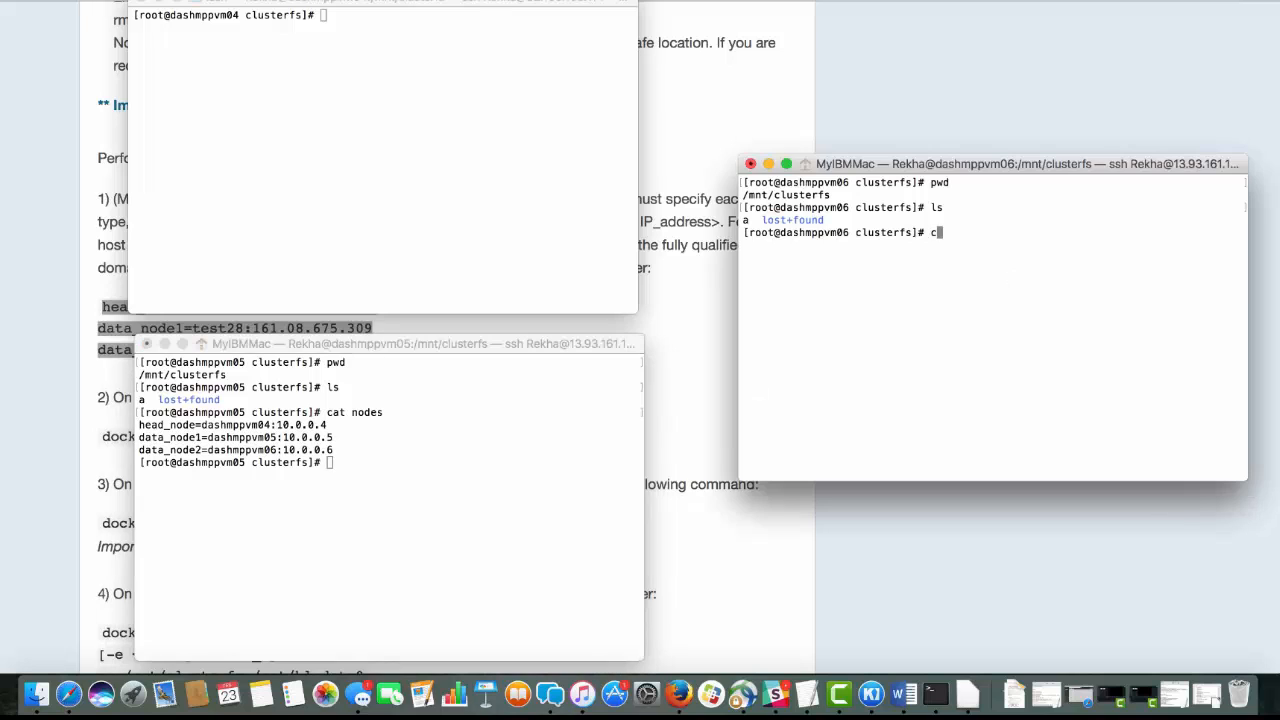
type("cat nodes")
key("Return")
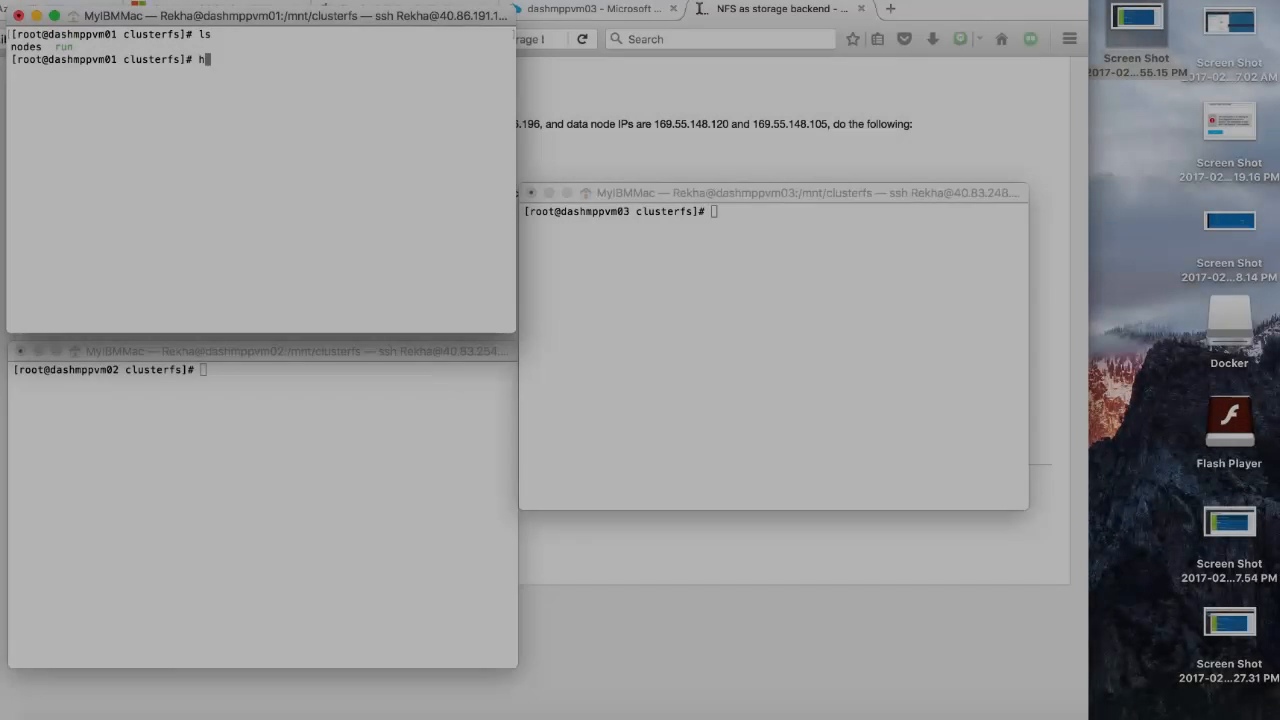
Execute the run script with sh -x run on dashmppvm01, dashmppvm02 and dashmppvm03 to initialize their dashDB containers
type("sh -x ru")
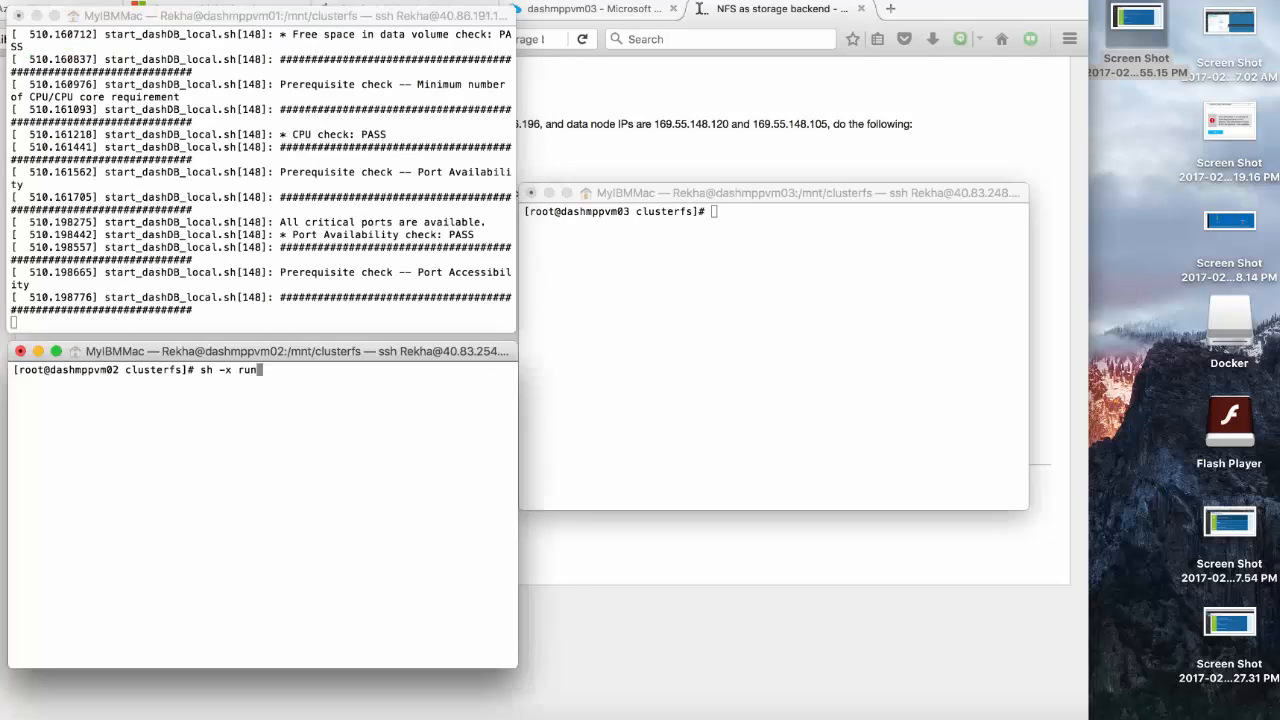
key("Return")
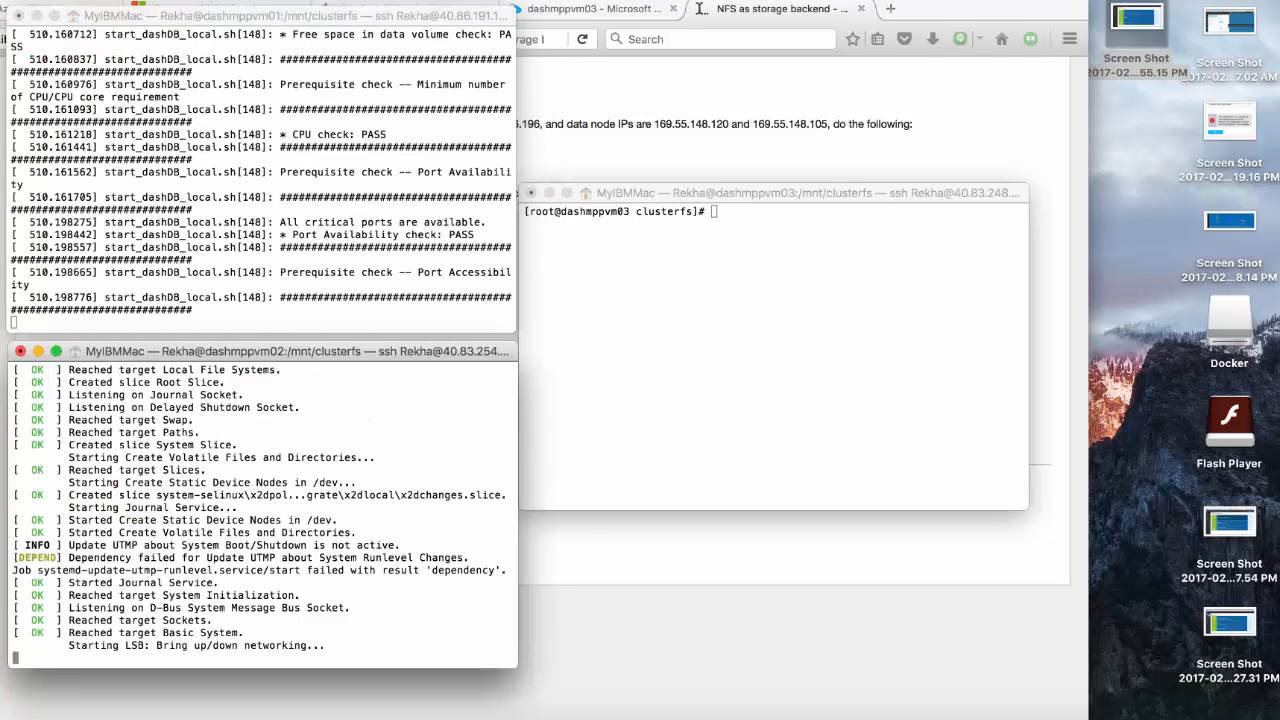
left_click(757, 348)
type("sh -x run")
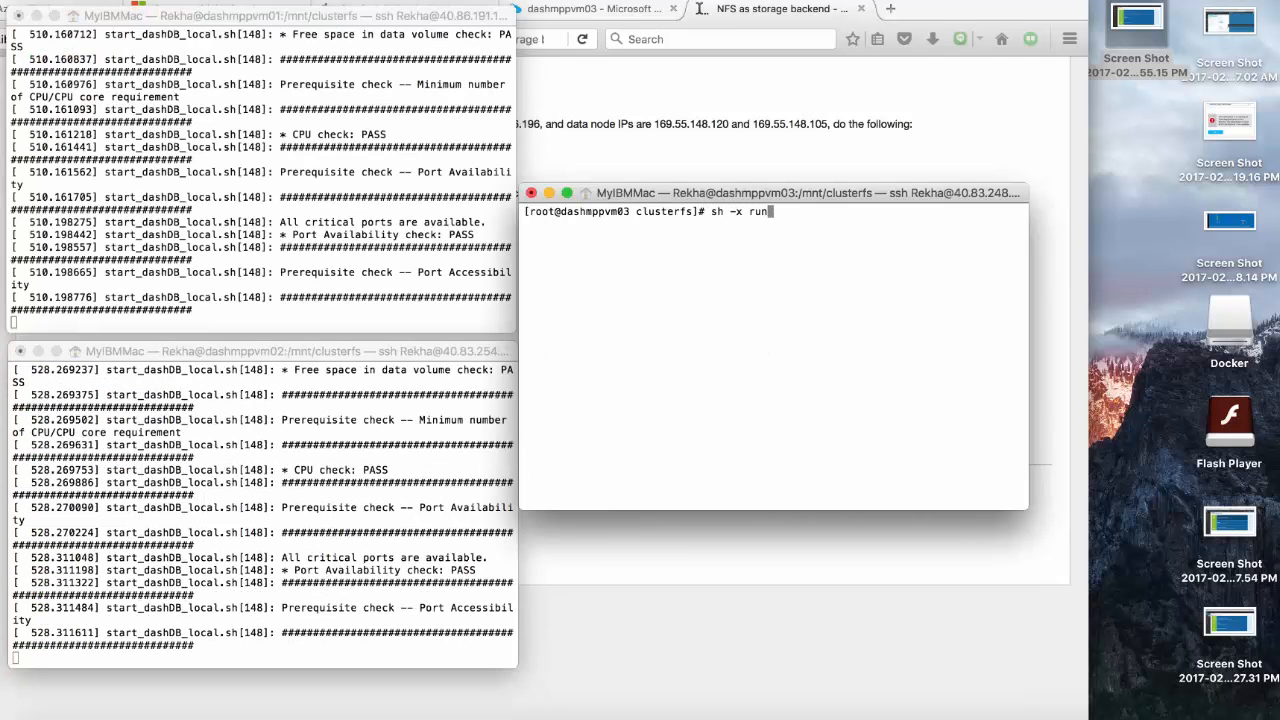
key("Return")
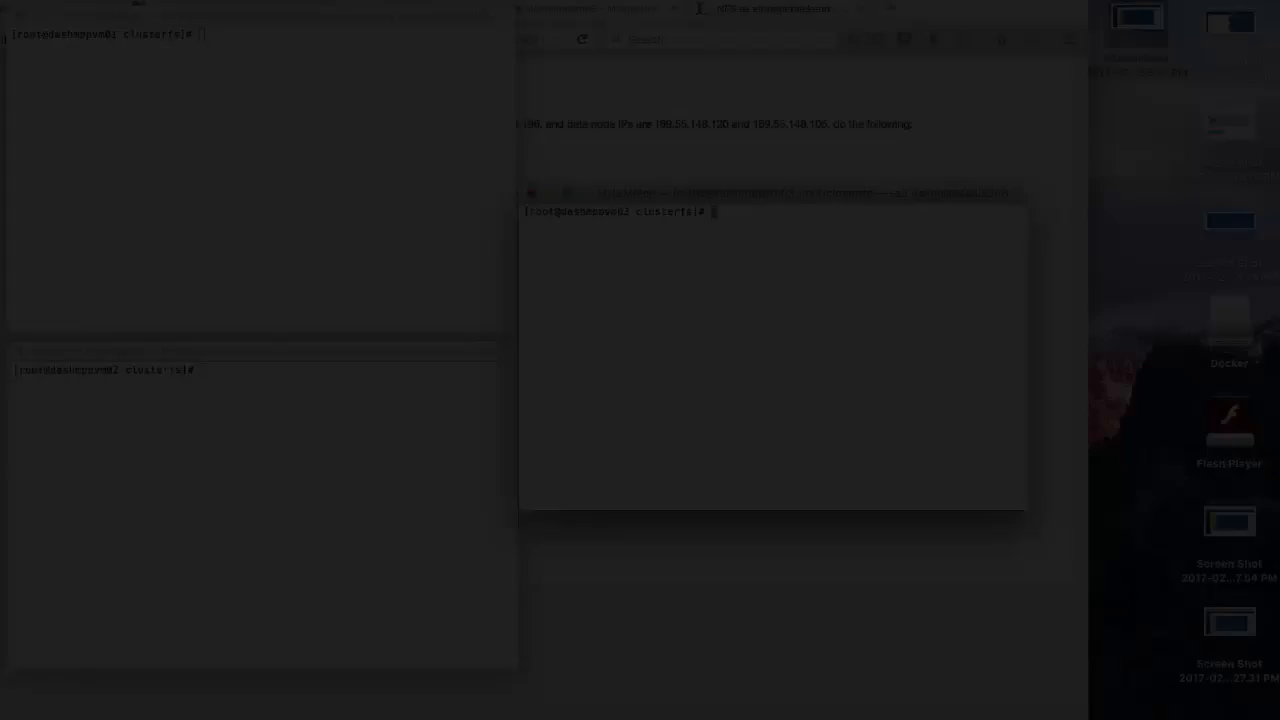
Bring dashDB online from head node dashmppvm01 with docker exec -it dashDB start
type("doc")
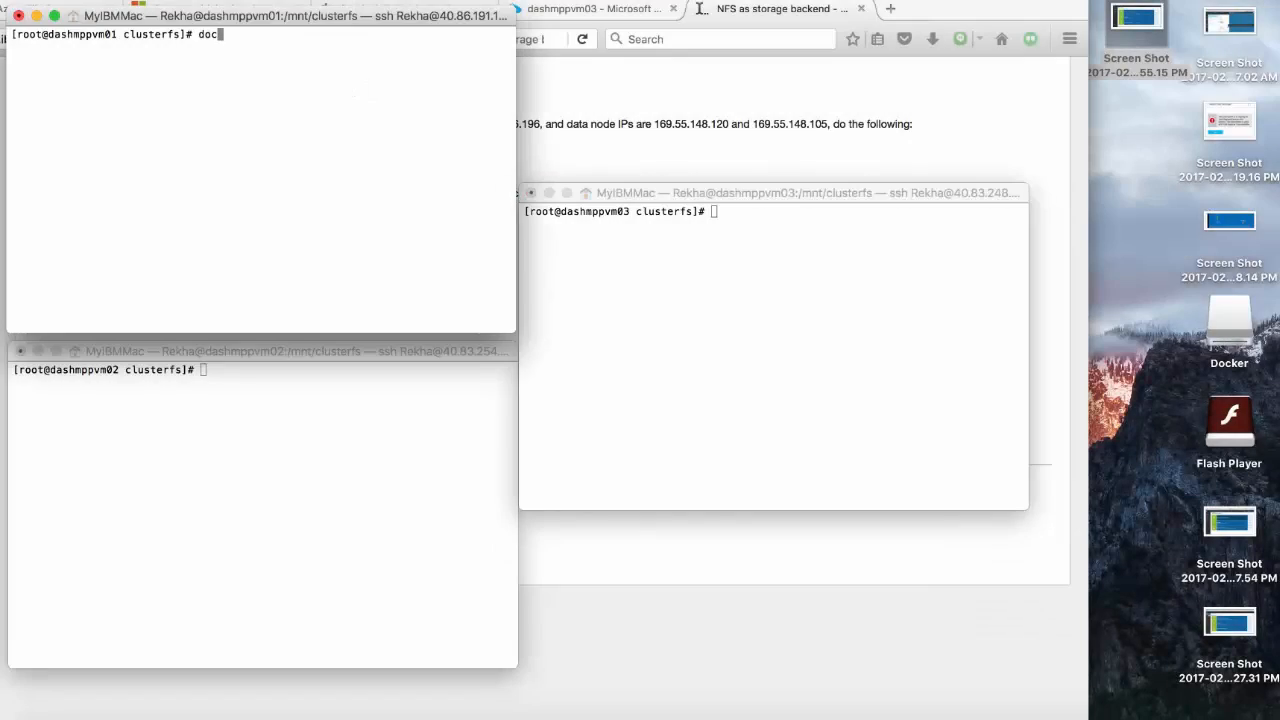
type("ker exec -it dashDB star")
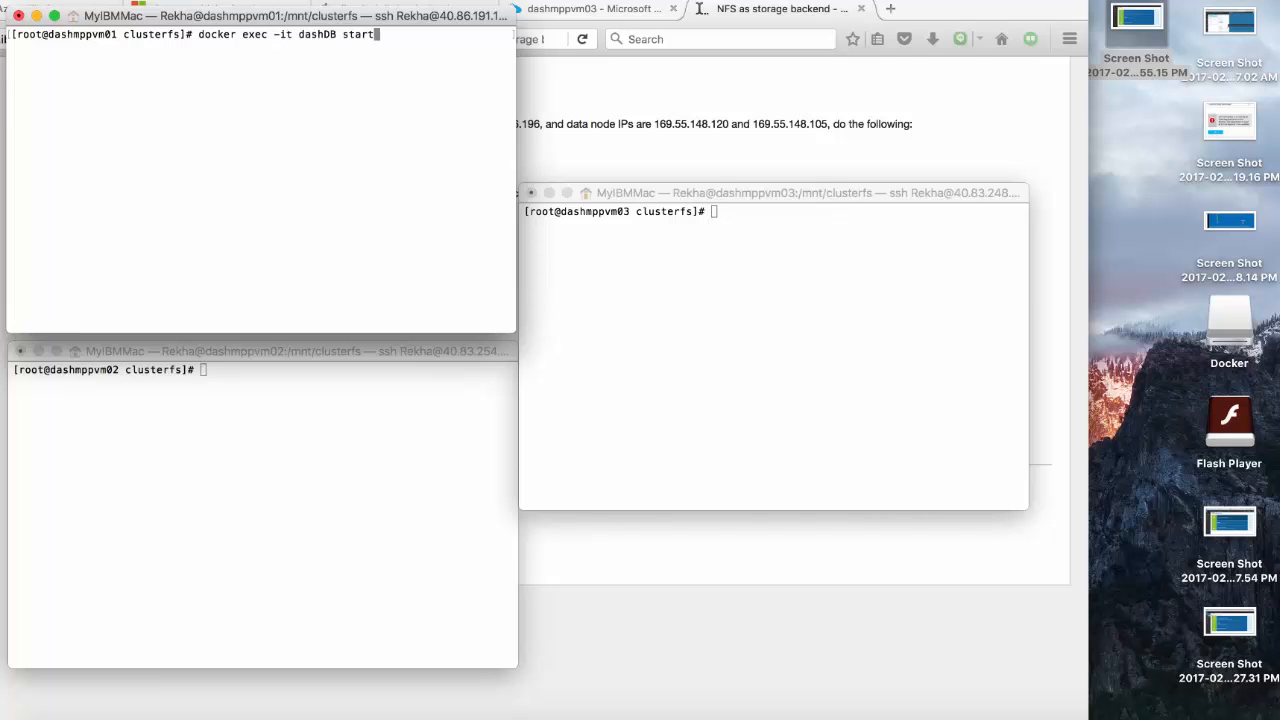
type("t")
key("Return")
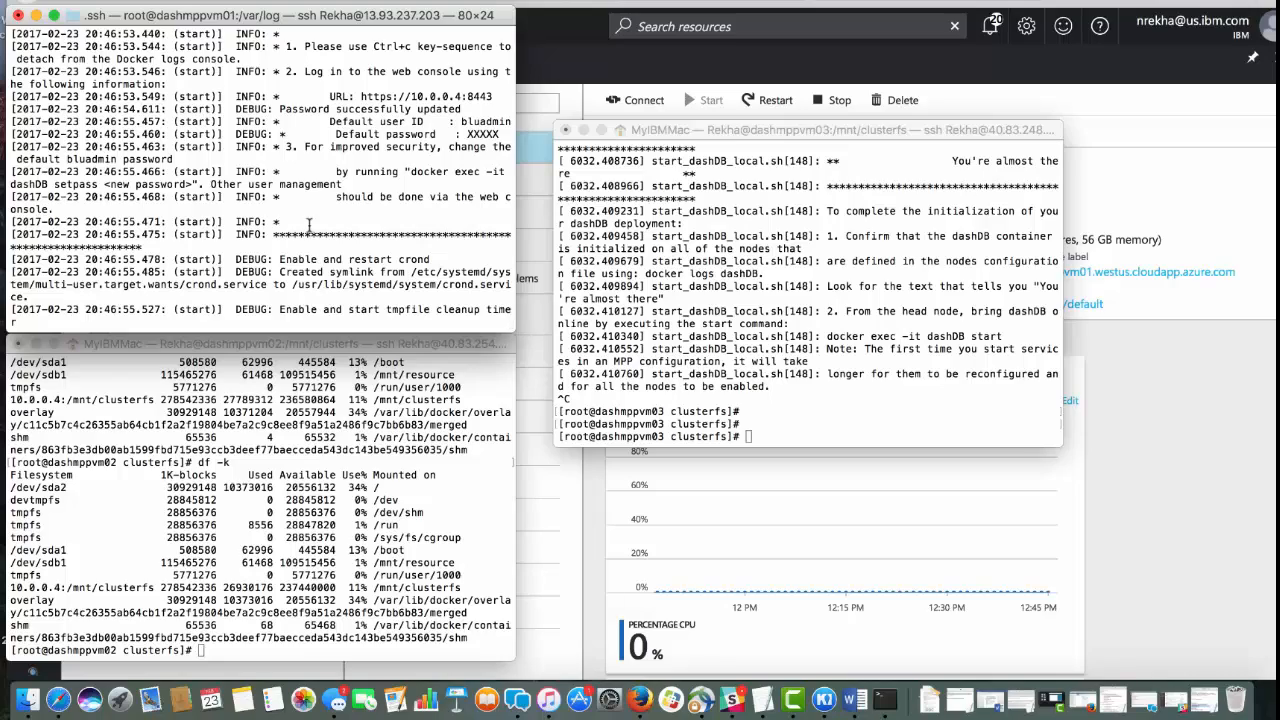
left_click_drag(360, 96, 498, 96)
left_click(150, 75)
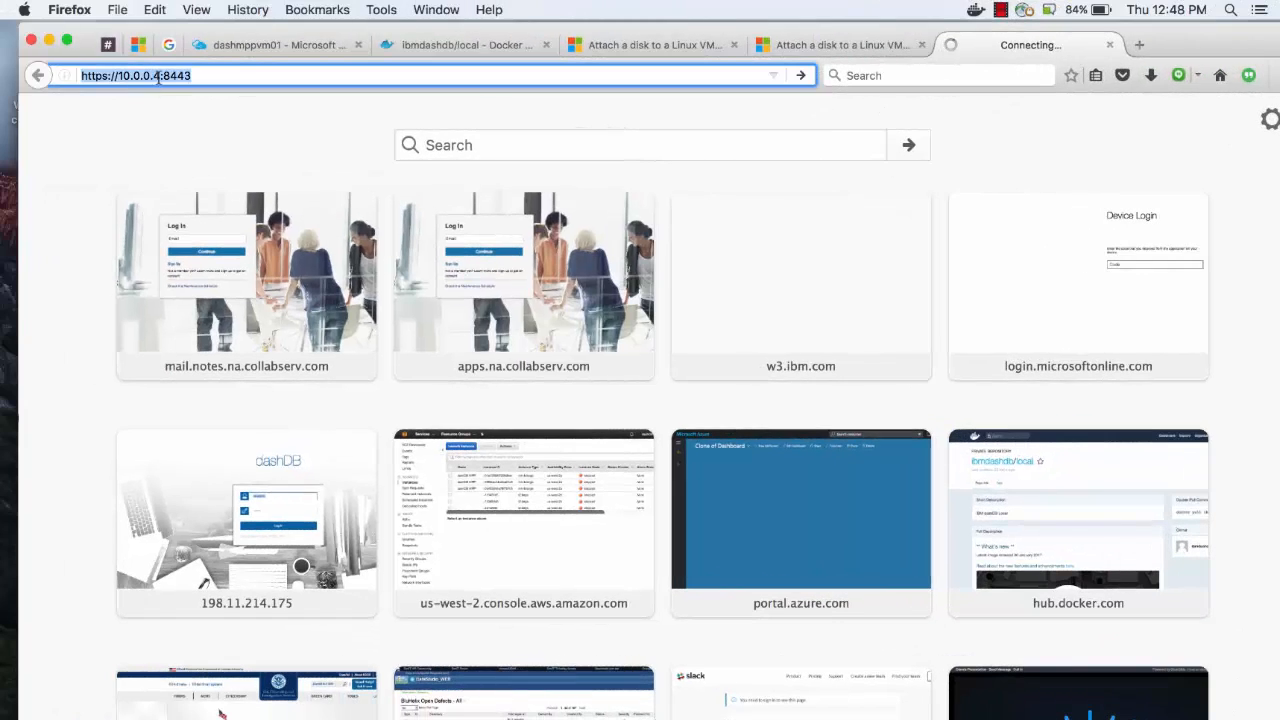
left_click(153, 75)
key("BackSpace")
key("BackSpace")
key("BackSpace")
key("BackSpace")
key("BackSpace")
key("BackSpace")
key("BackSpace")
key("BackSpace")
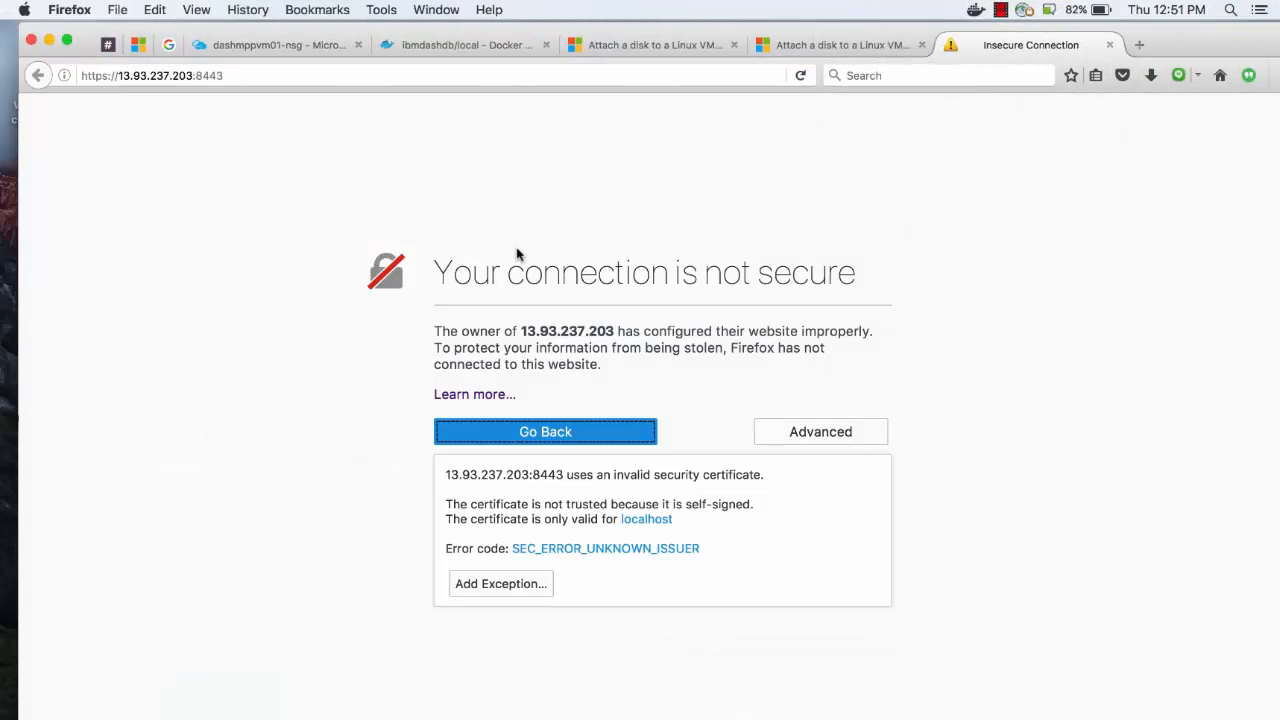
left_click(500, 583)
left_click(541, 497)
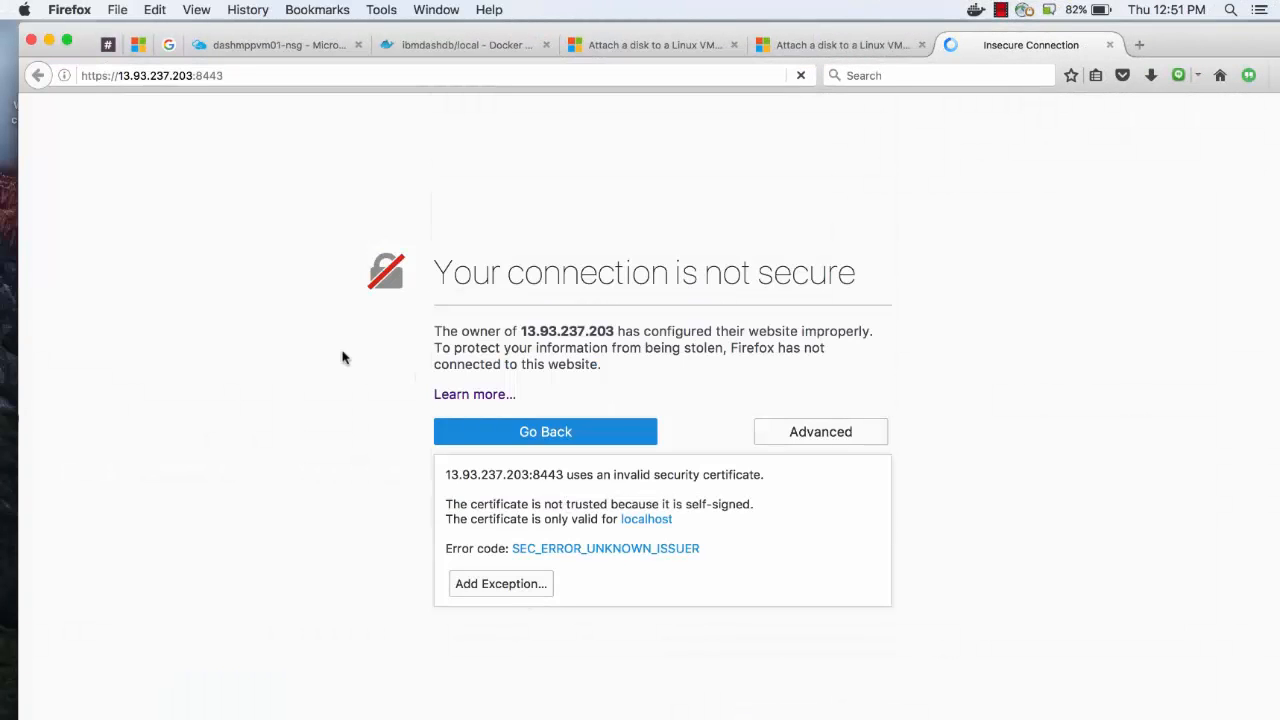
Log in to the dashDB console as bluadmin with the account password
type("bluadmin")
key("Tab")
type("••")
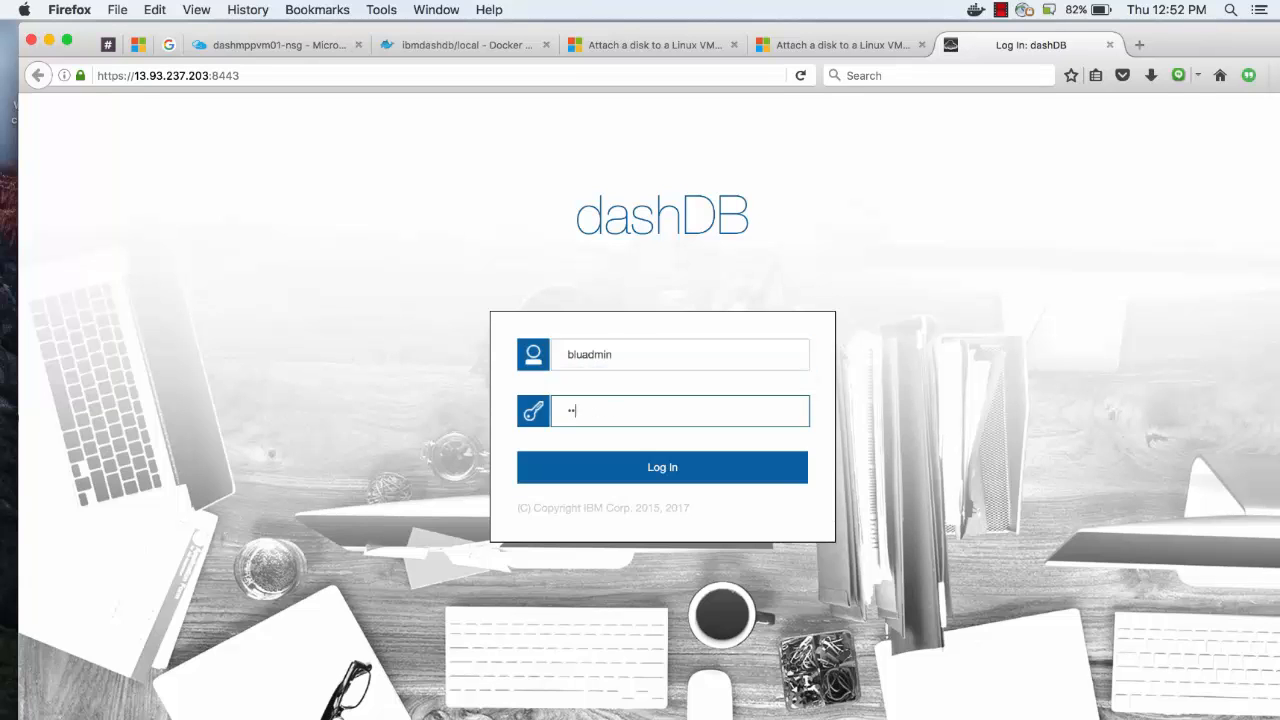
type("•••••")
key("Return")
Accept the End User License Agreement to enter the dashDB console home page
left_click(304, 215)
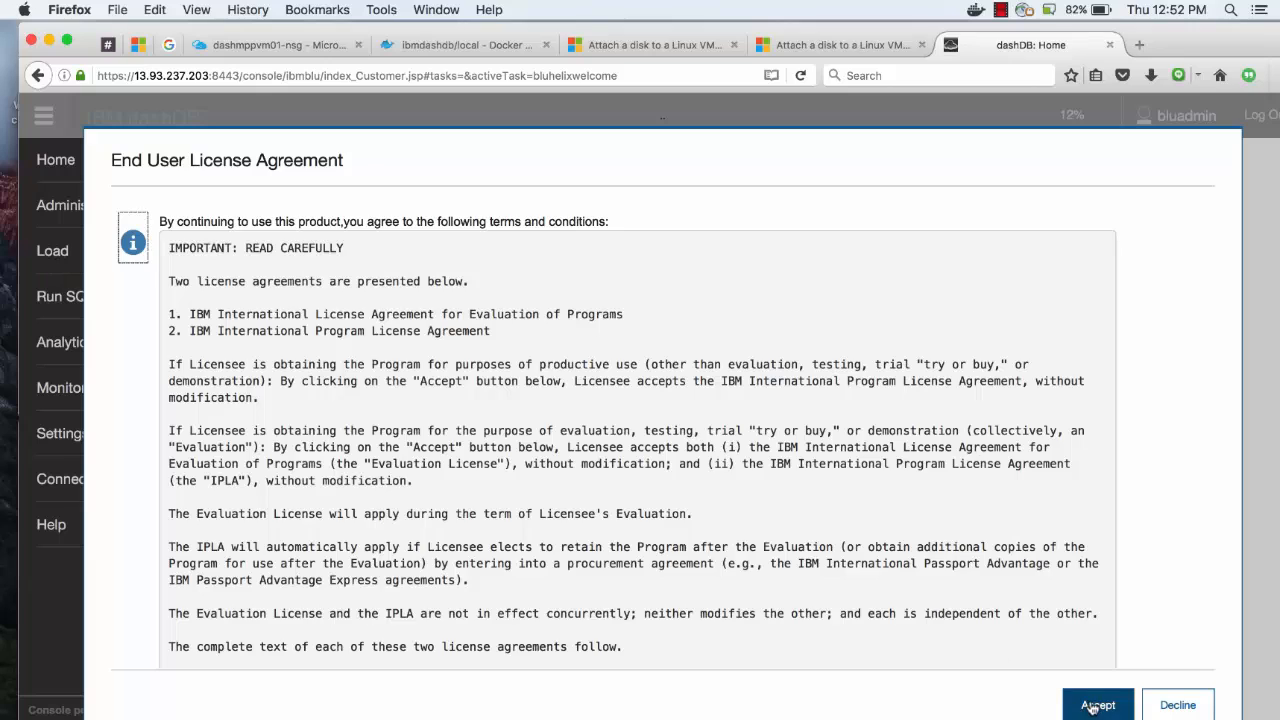
left_click(1093, 705)
left_click(1046, 264)
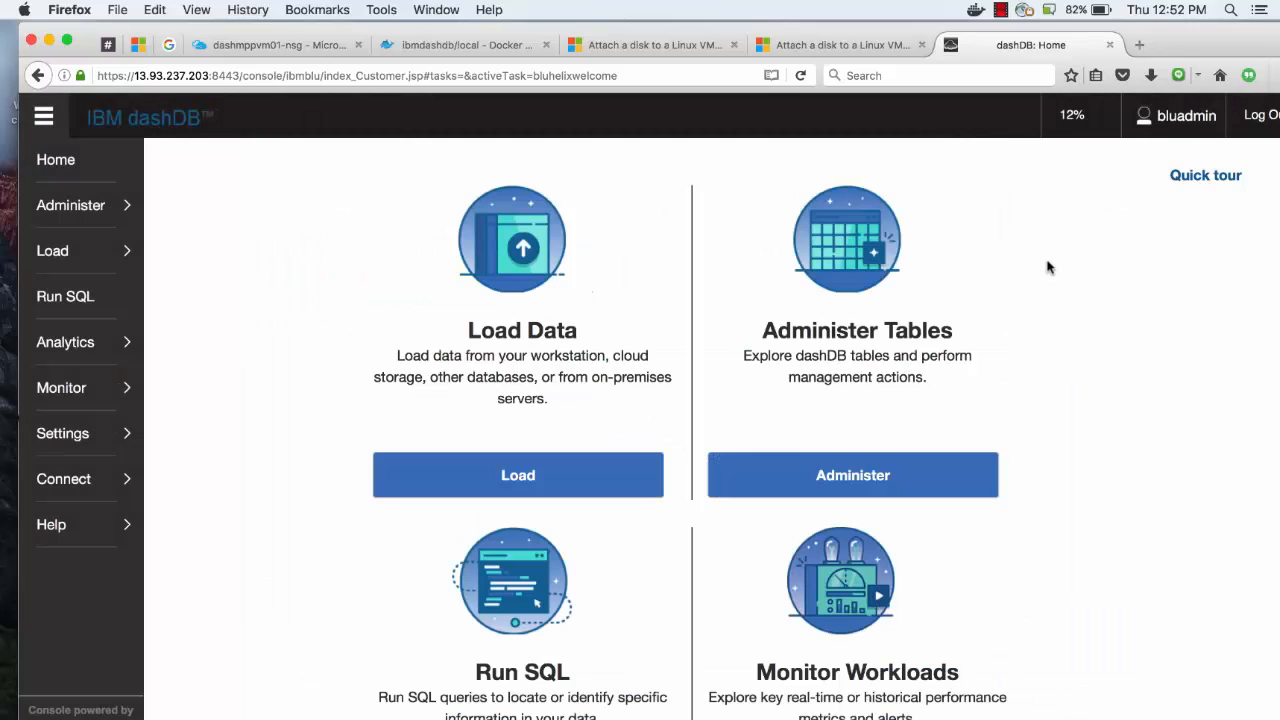